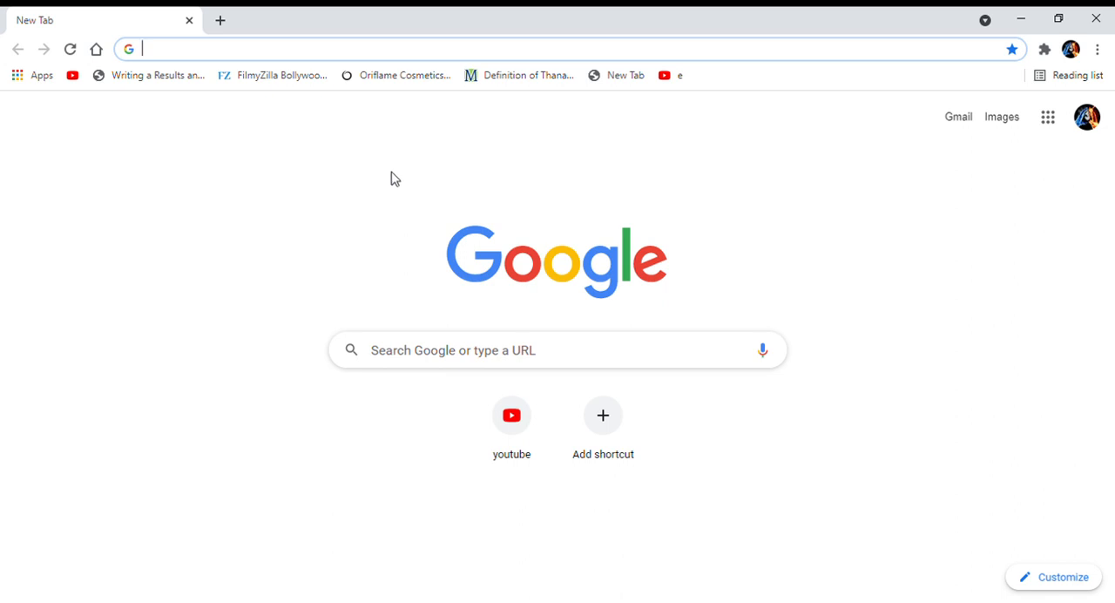
# Search the web for "google" and go to the Google home page from the results.
pyautogui.click(373, 56)
pyautogui.write('google')
pyautogui.press('BackSpace')
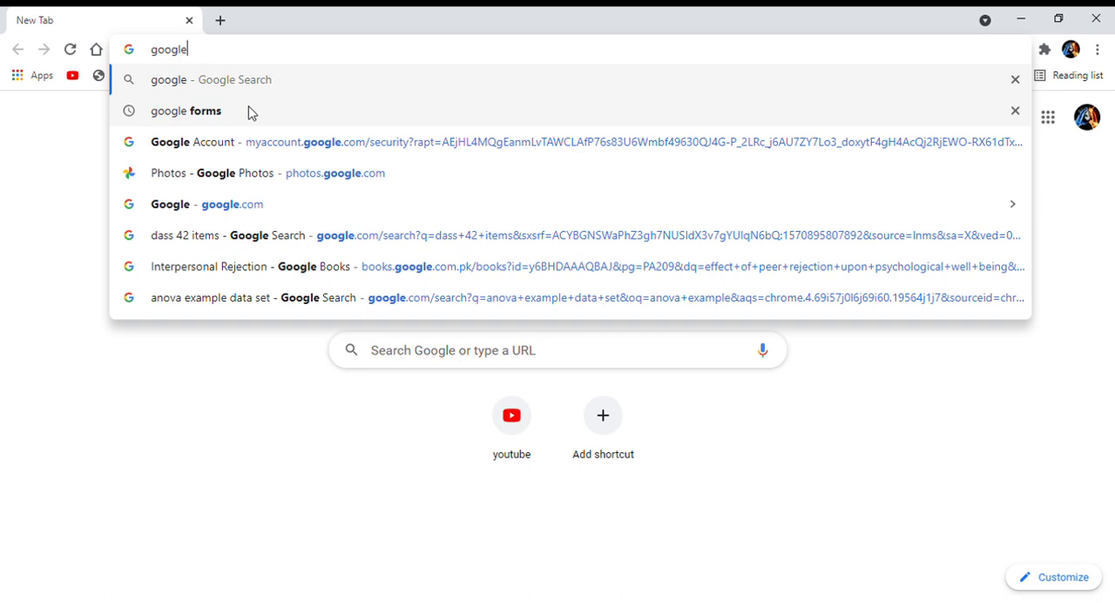
pyautogui.press('Return')
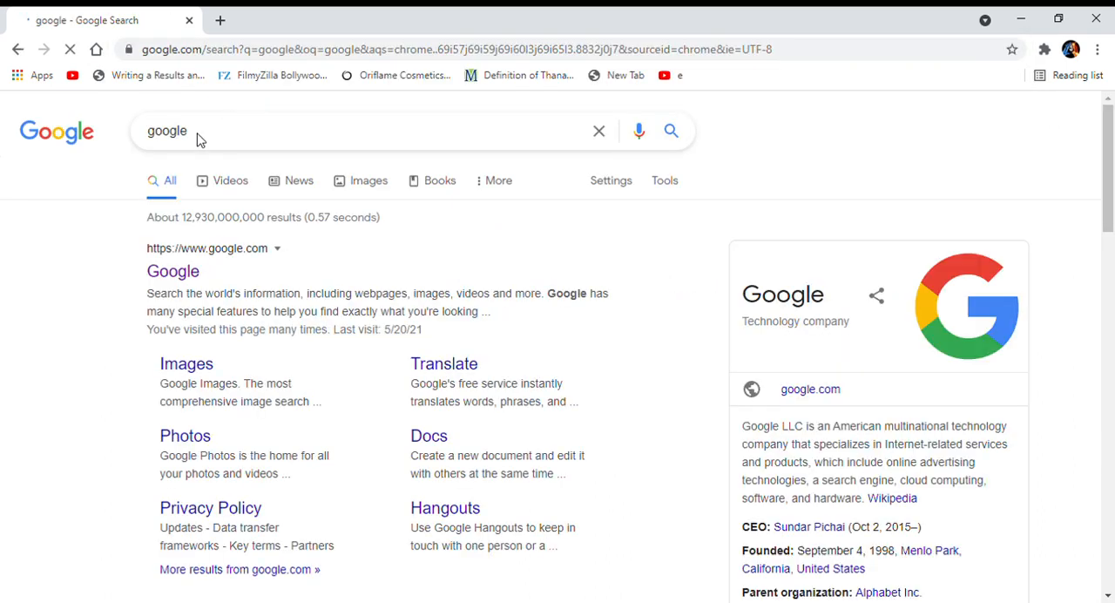
pyautogui.click(67, 139)
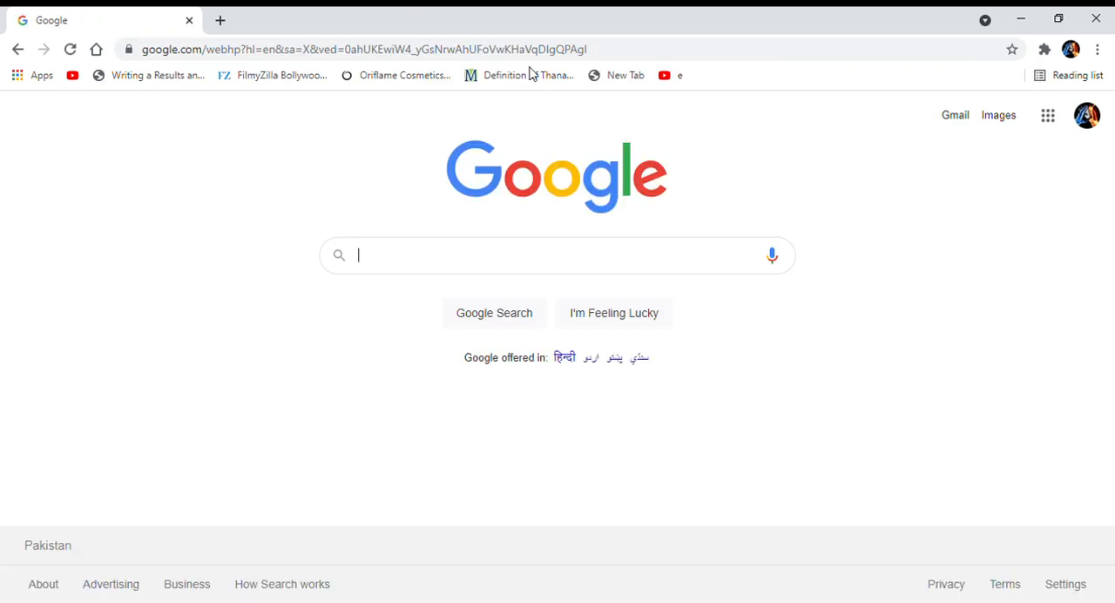
# Open Google Forms from the Google apps list and start a new blank form.
pyautogui.click(1055, 121)
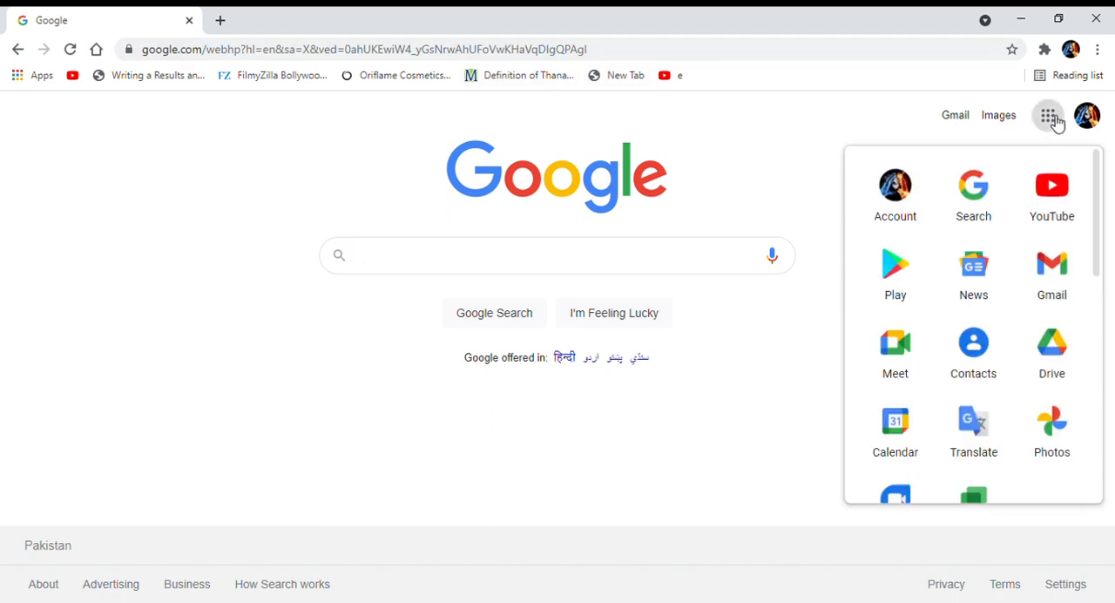
pyautogui.scroll(-3, 984, 416)
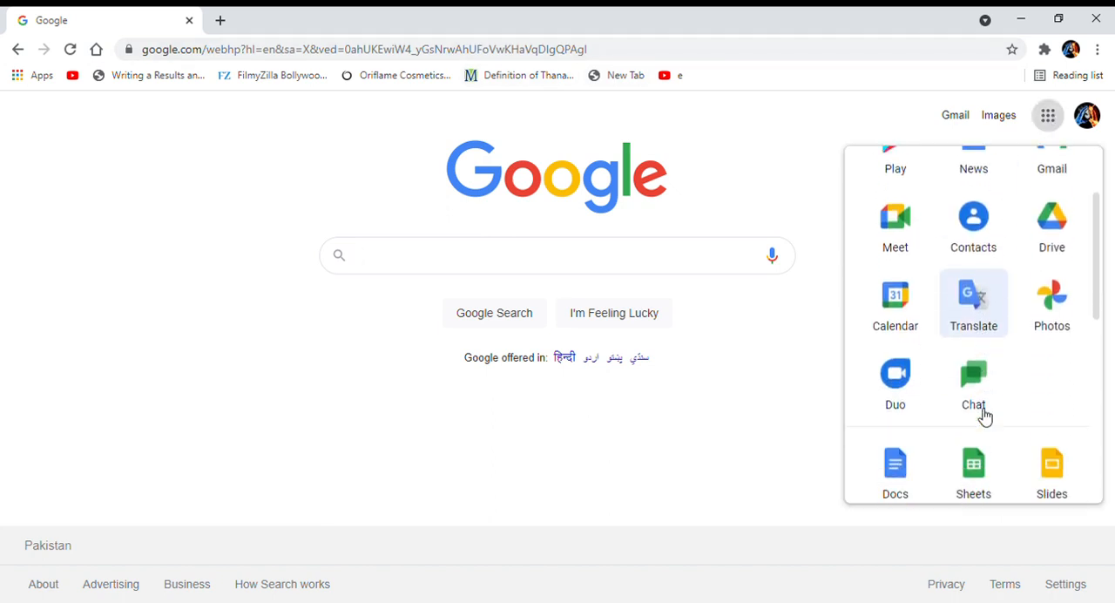
pyautogui.scroll(-1, 986, 416)
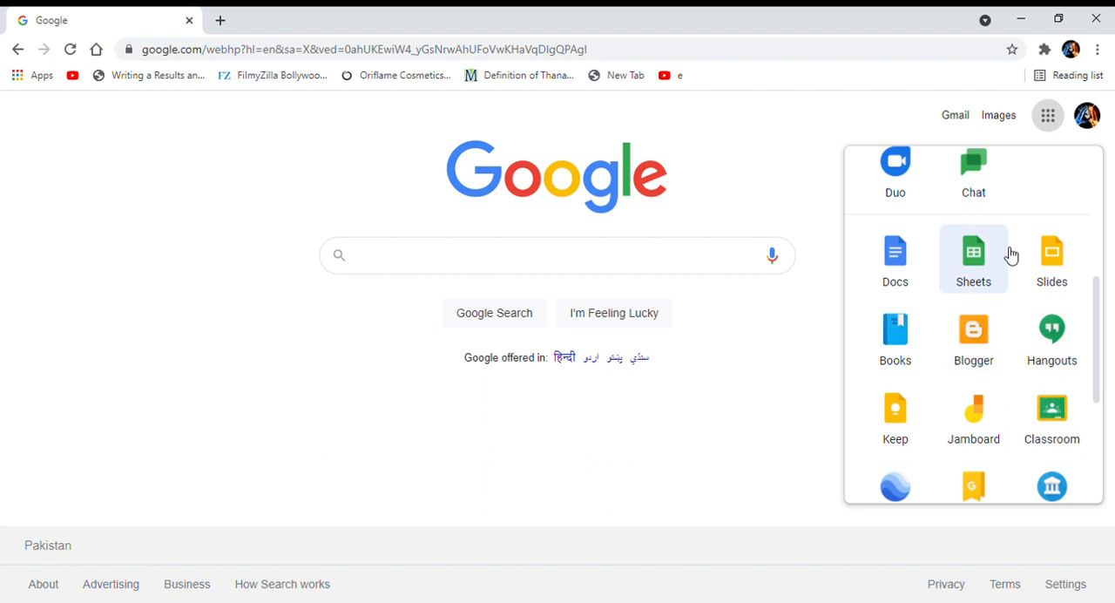
pyautogui.scroll(-3, 1011, 253)
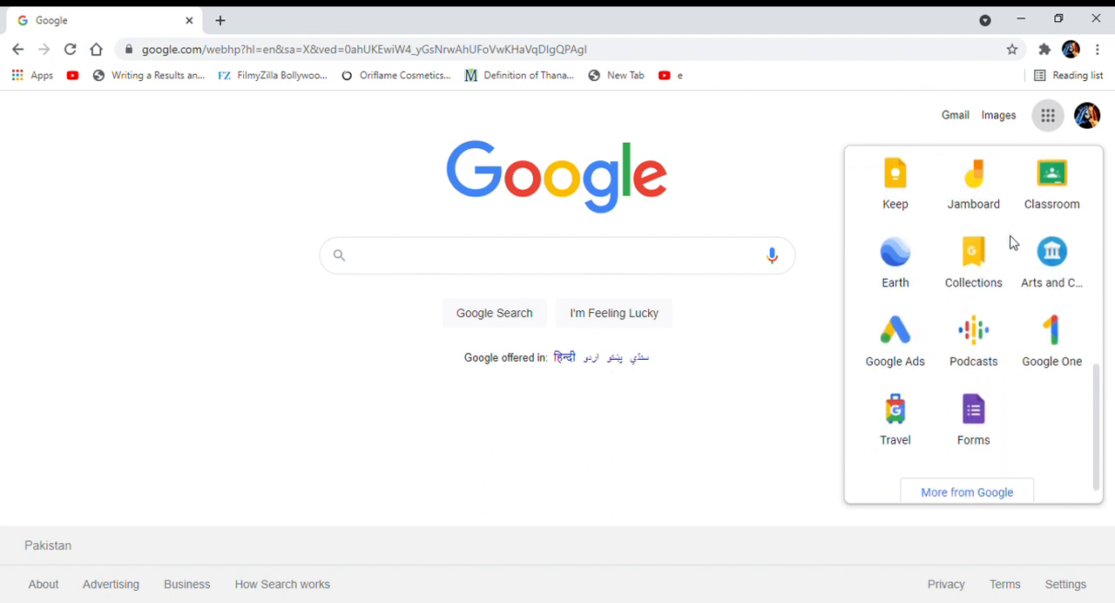
pyautogui.click(969, 434)
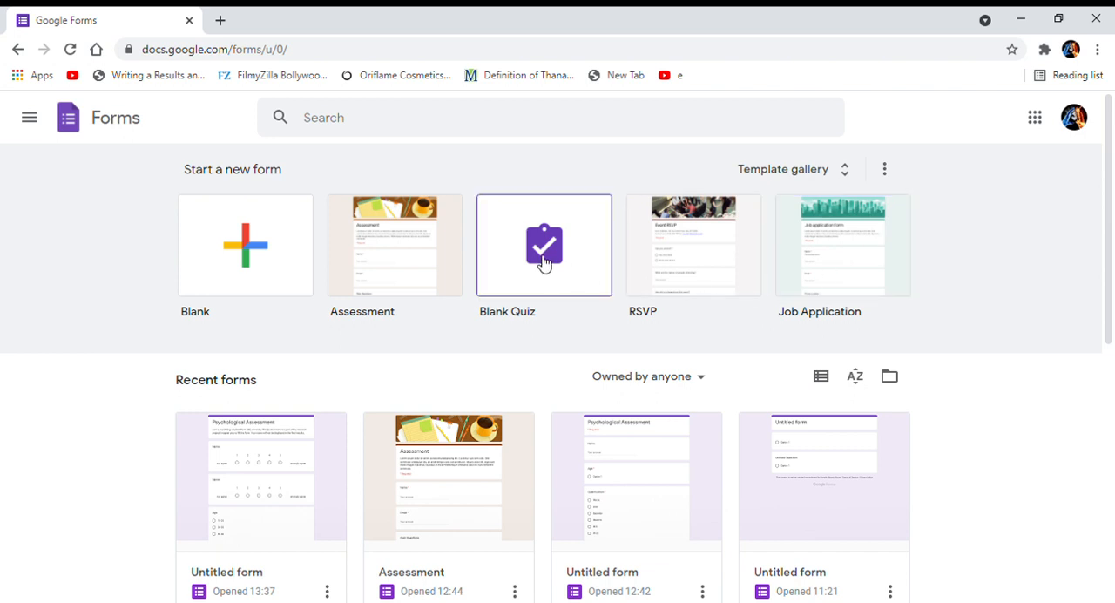
pyautogui.click(244, 255)
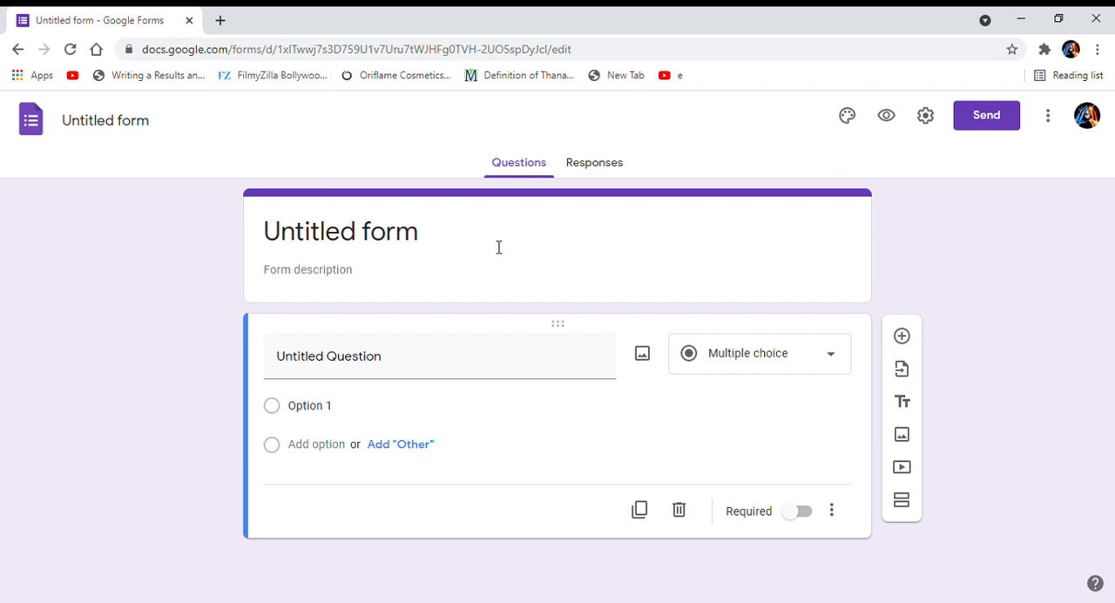
# Title the form "Psychological Assessment".
pyautogui.click(431, 243)
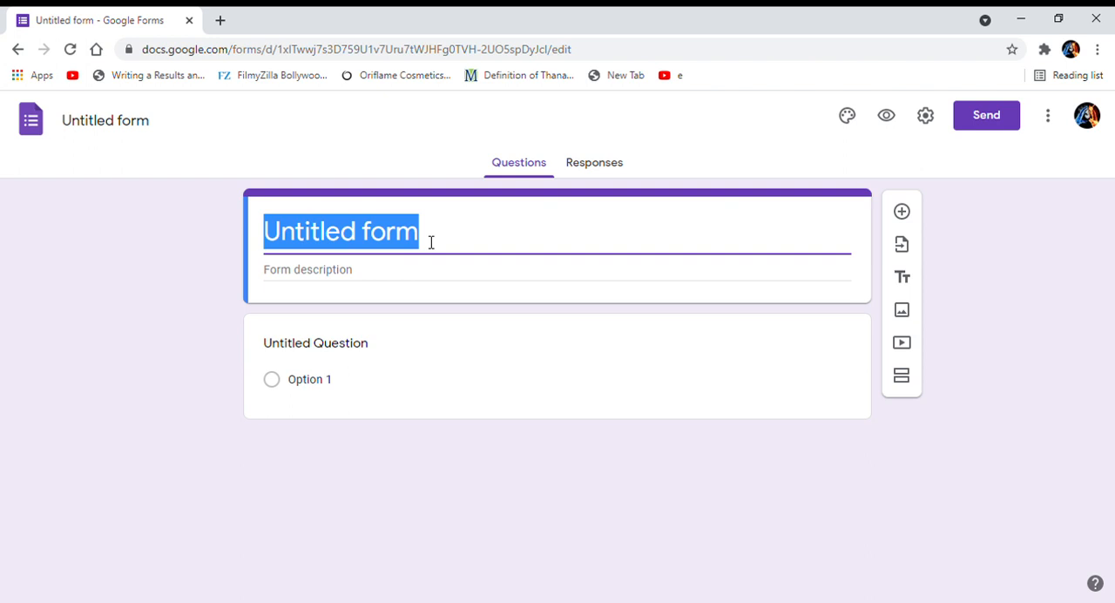
pyautogui.write('Psy')
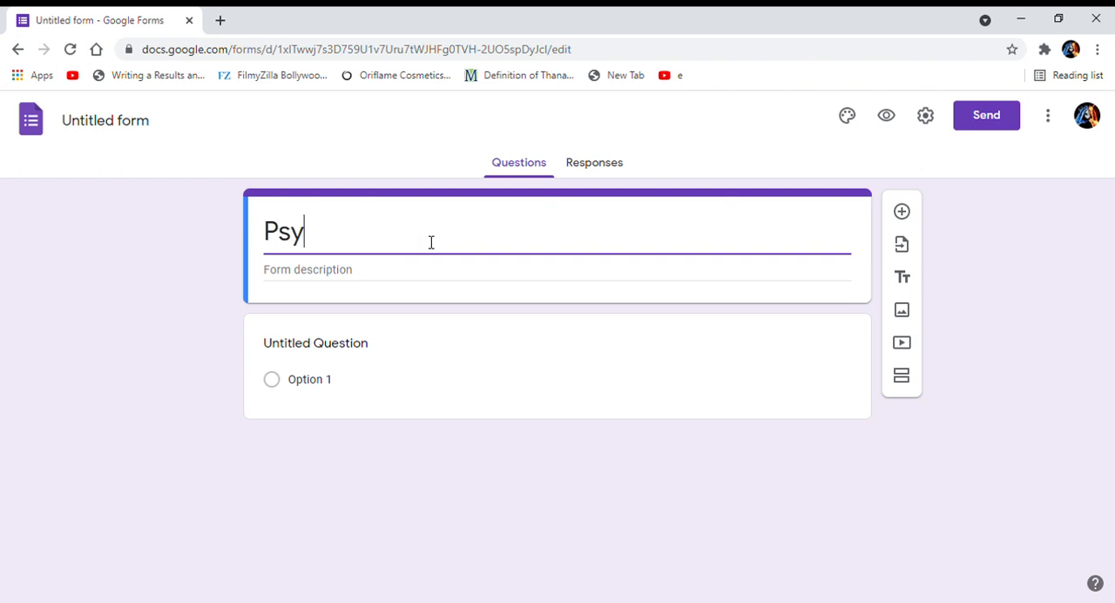
pyautogui.write('chologic')
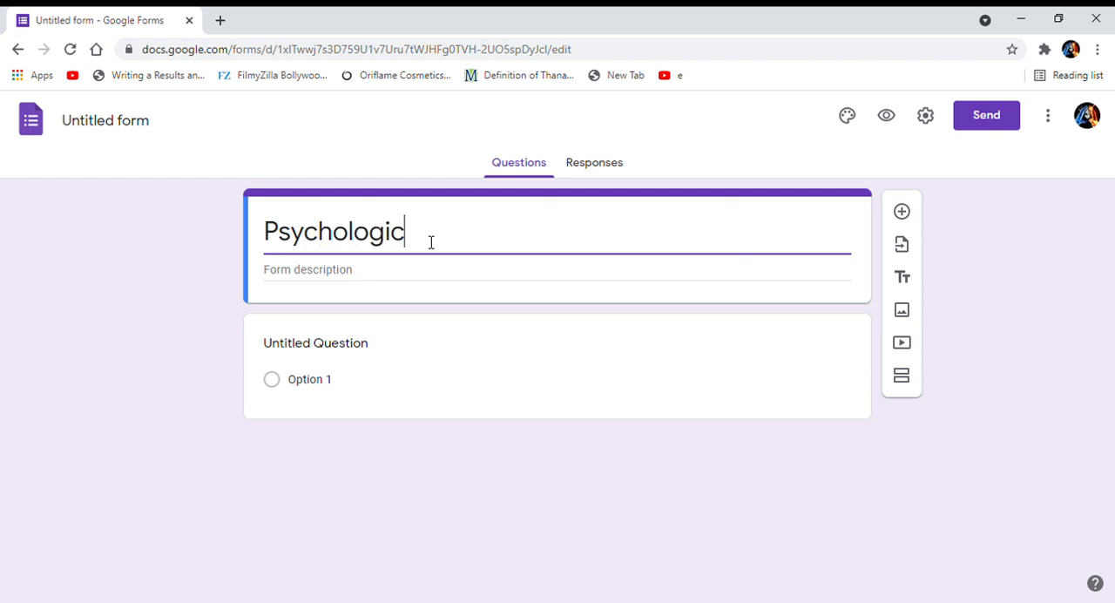
pyautogui.write('al Asse')
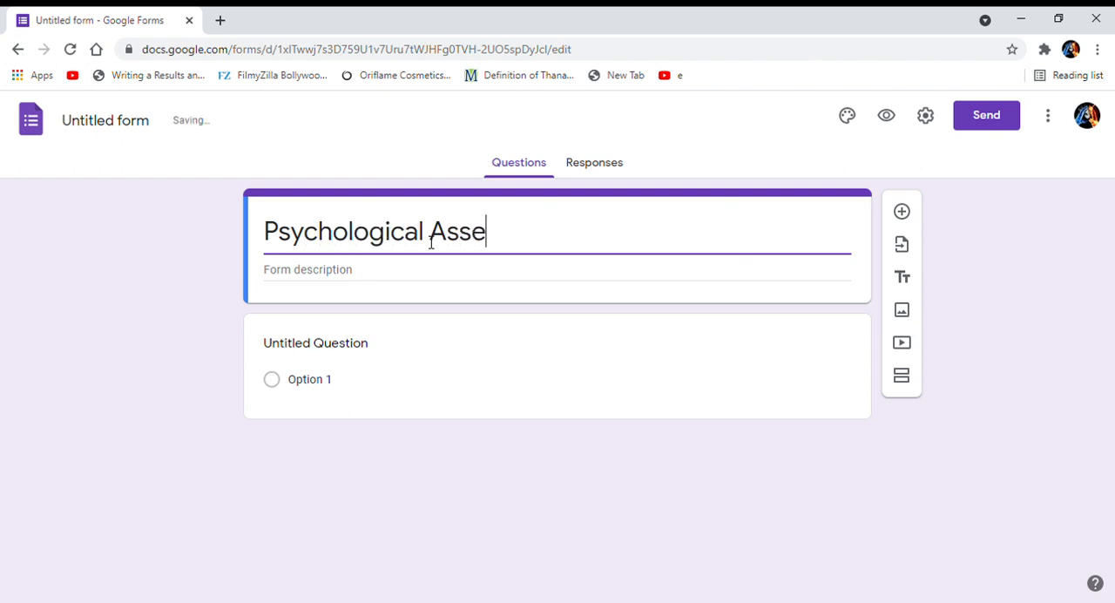
pyautogui.write('ssment')
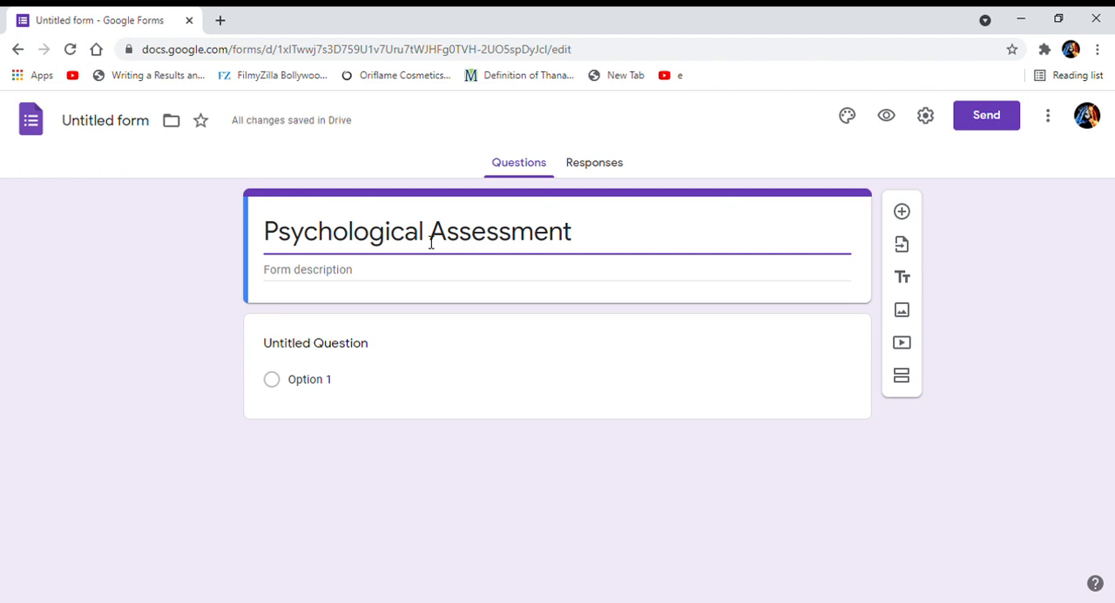
# Enter "I am a psychology student and" as the form description.
pyautogui.click(309, 285)
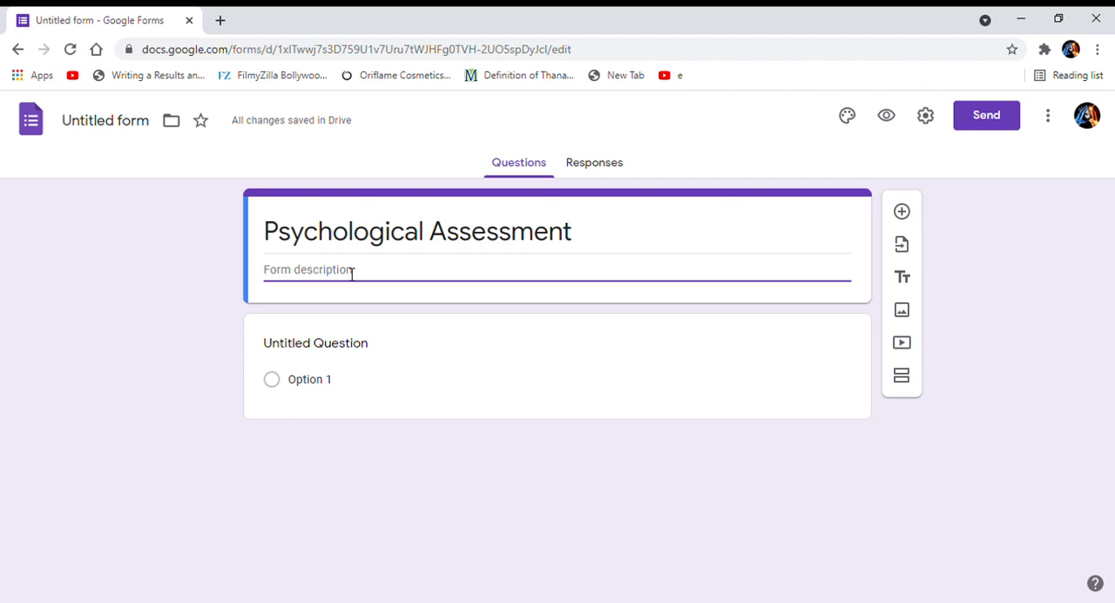
pyautogui.write('I am a psychology stu')
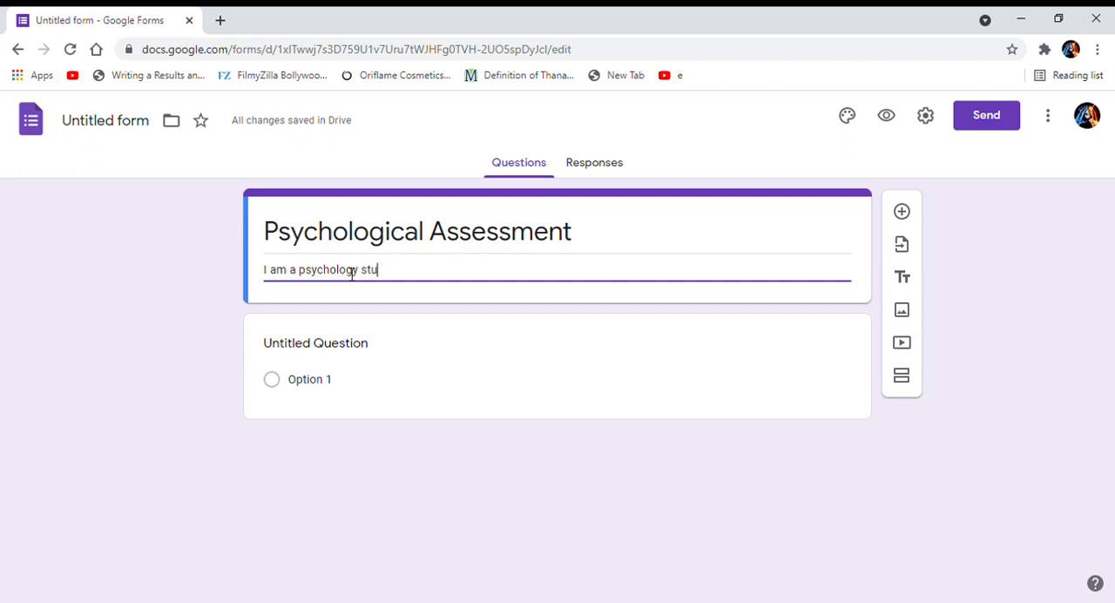
pyautogui.write('dent and')
# Title the first question "Name" and set its answer type to Short answer.
pyautogui.click(355, 344)
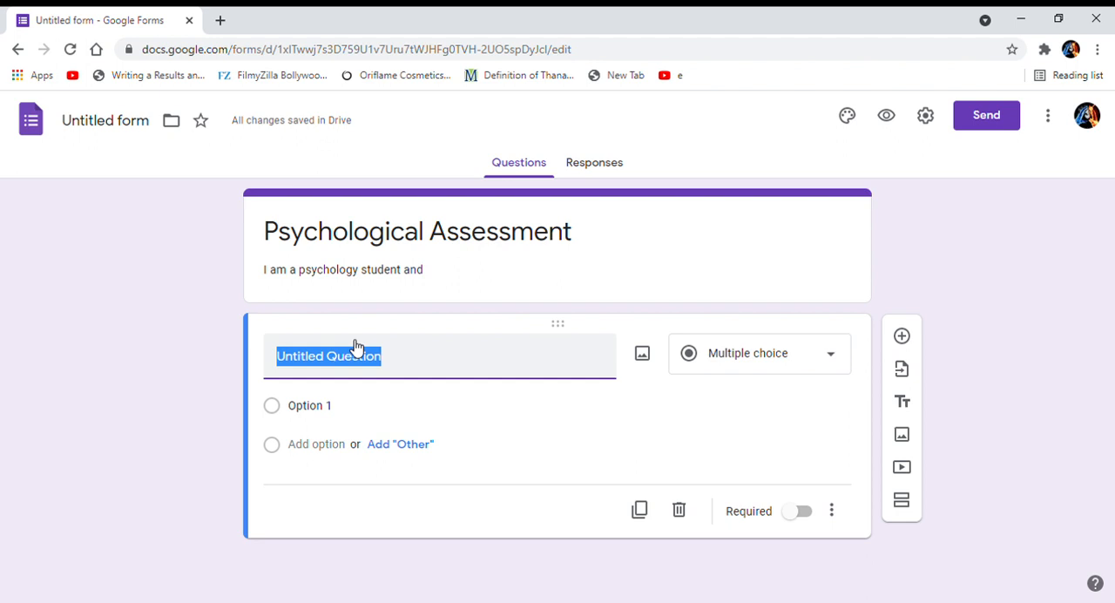
pyautogui.write('Name')
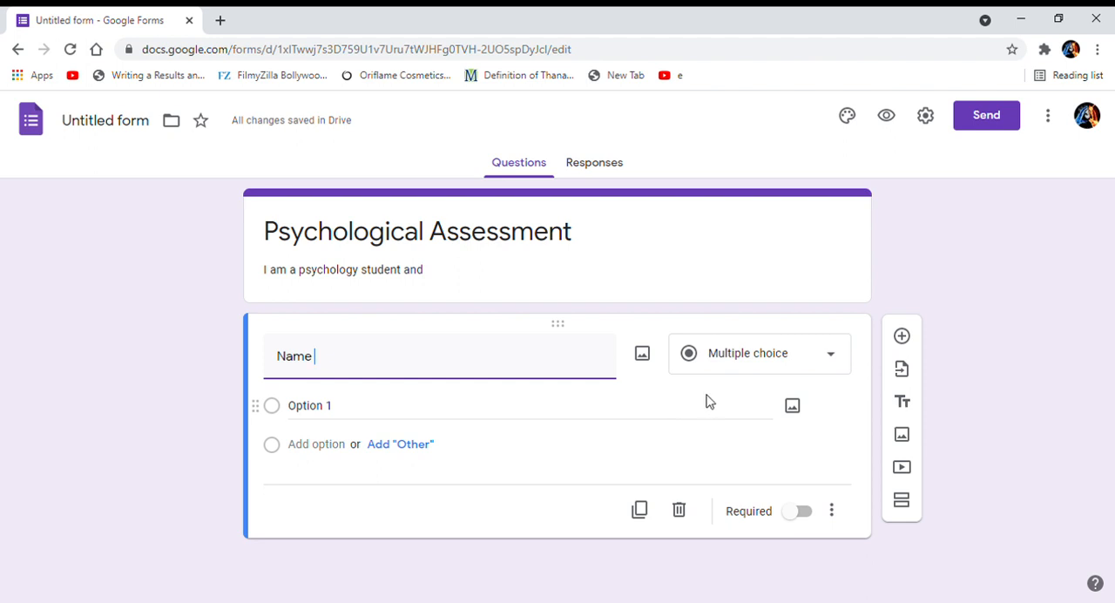
pyautogui.click(790, 357)
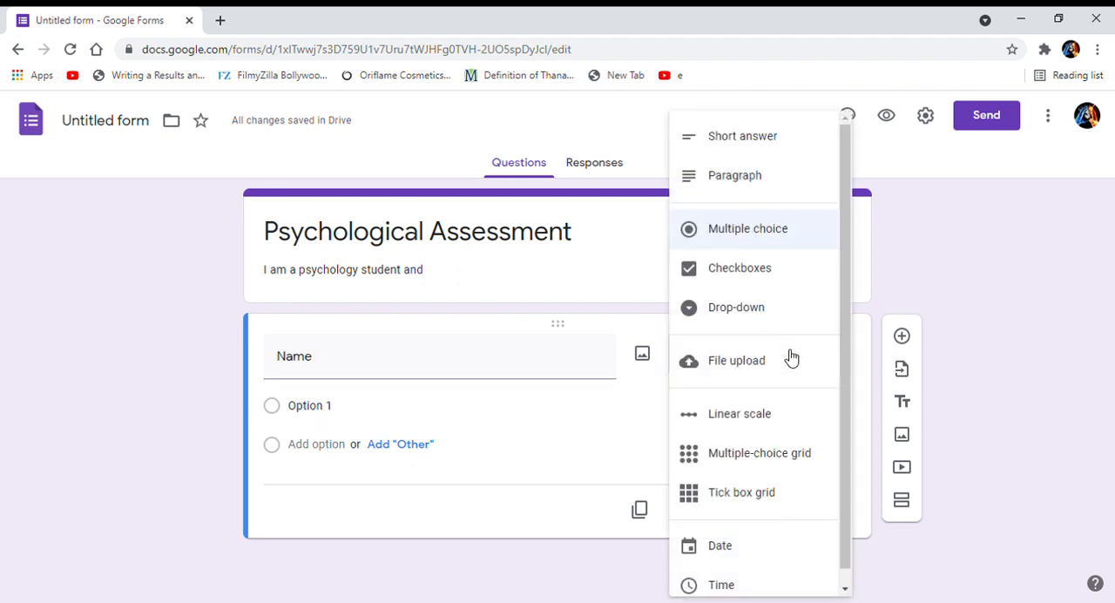
pyautogui.click(753, 147)
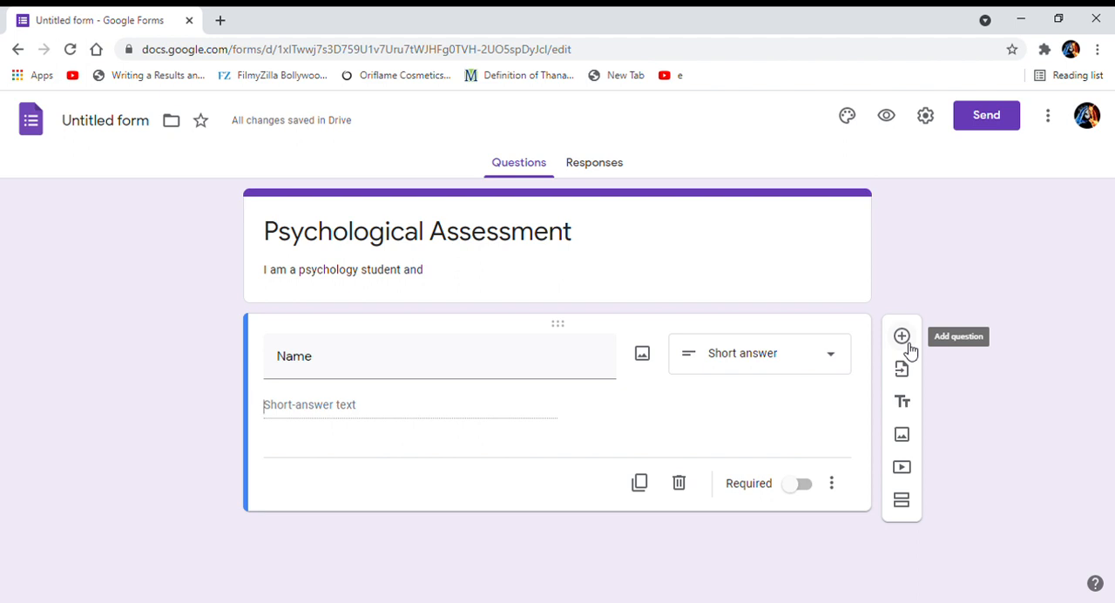
pyautogui.click(759, 354)
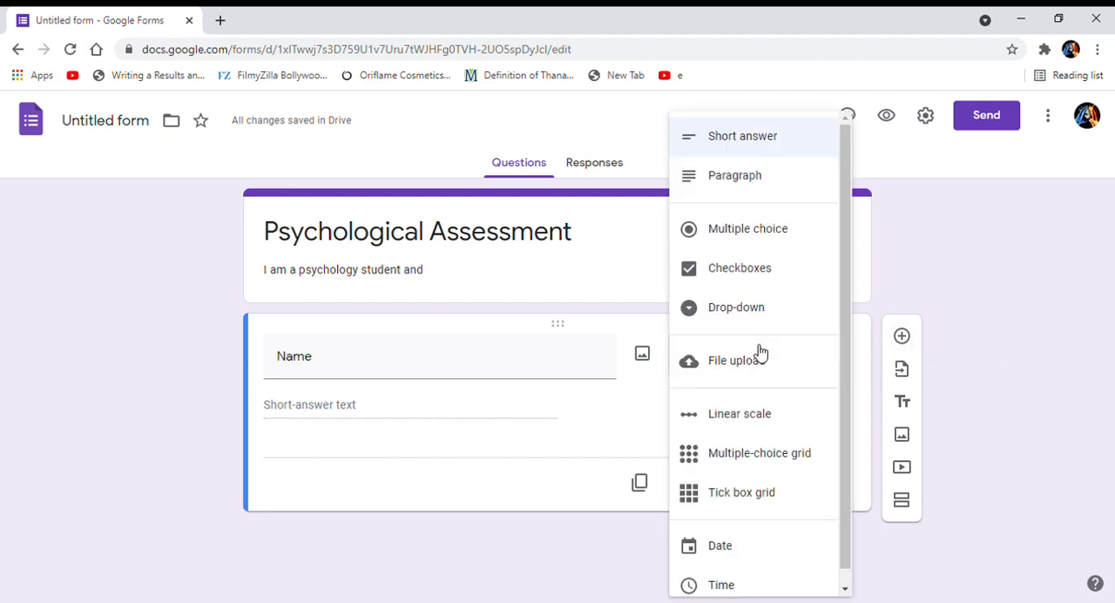
pyautogui.click(921, 274)
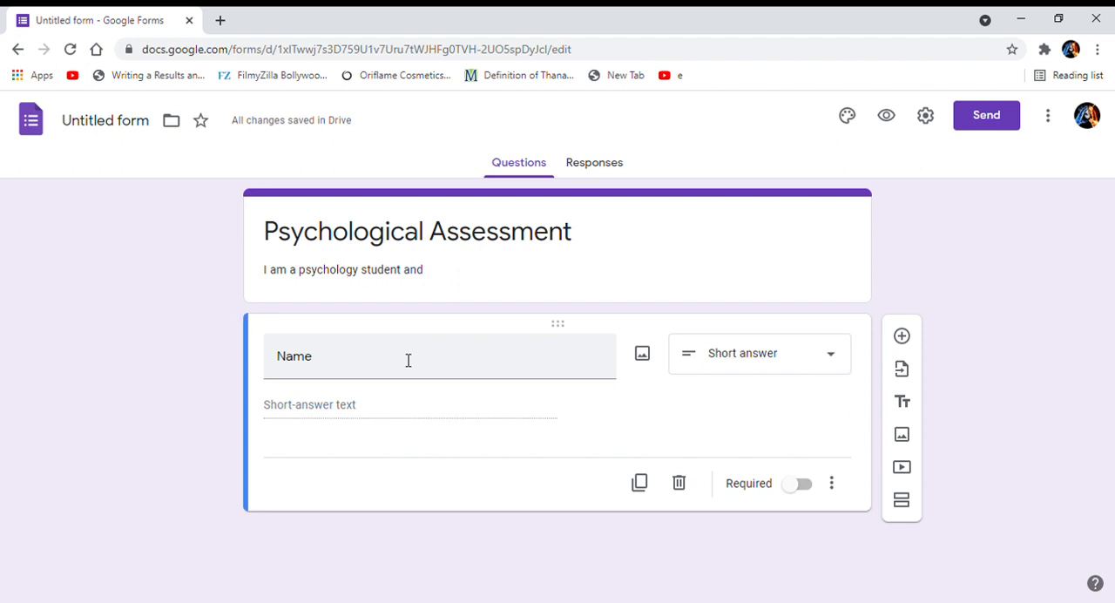
# Make the Name question required and add the description "OPtional. You may or may not answer" to it.
pyautogui.click(799, 488)
pyautogui.click(840, 488)
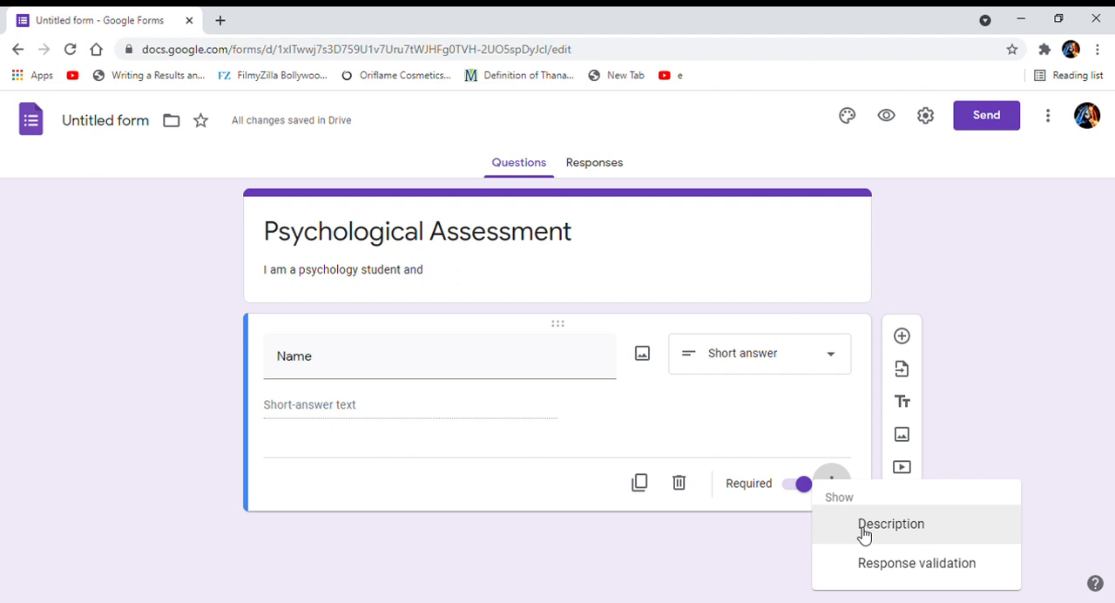
pyautogui.click(864, 527)
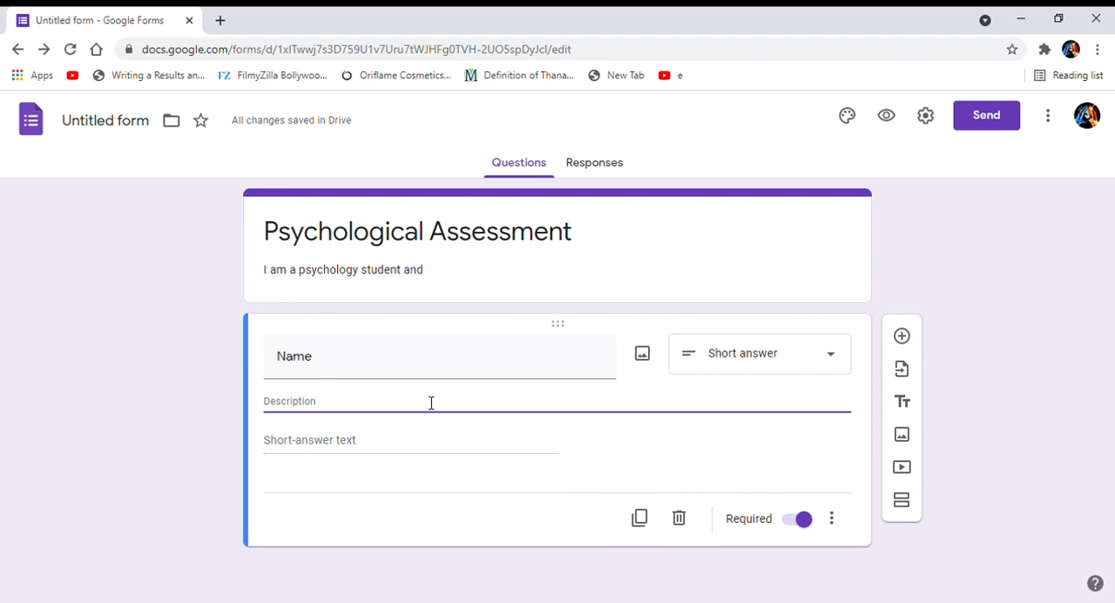
pyautogui.write('OP')
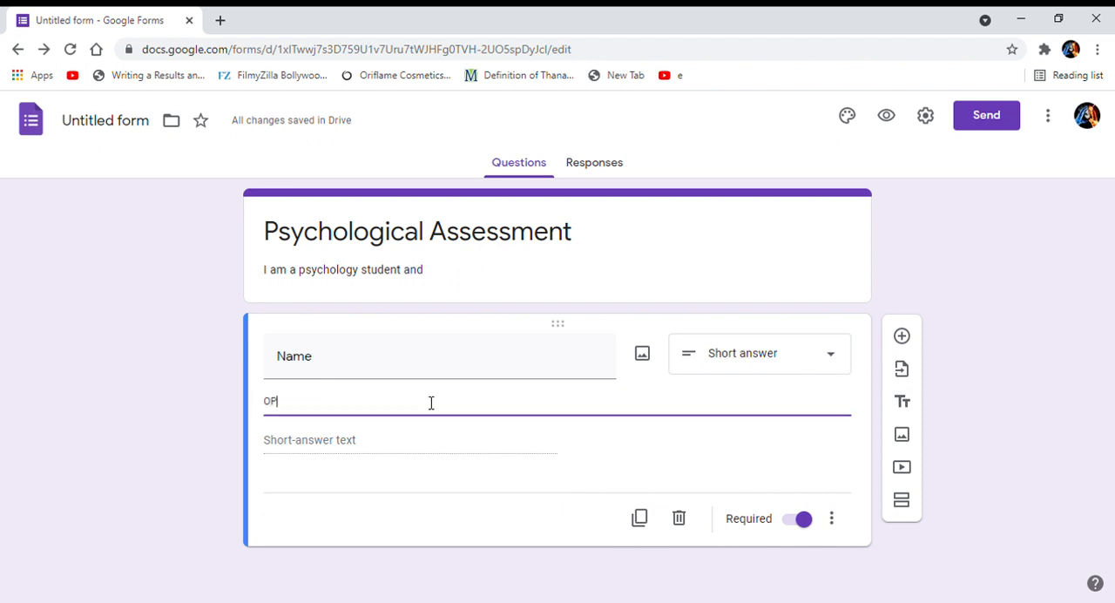
pyautogui.write('tional. You msy')
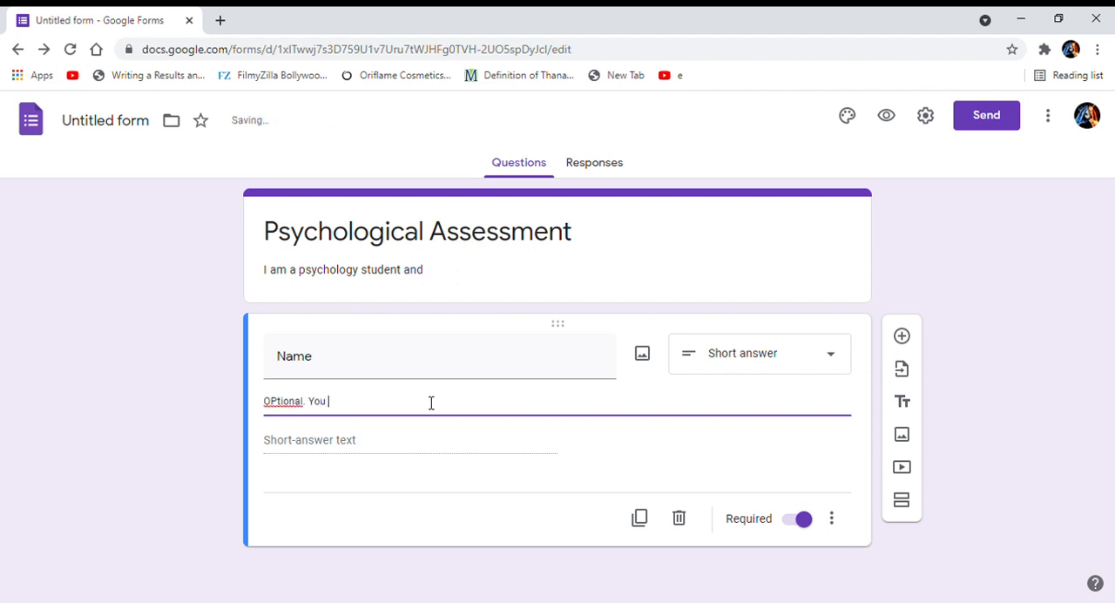
pyautogui.press('BackSpace')
pyautogui.press('BackSpace')
pyautogui.write('ay or may not answer')
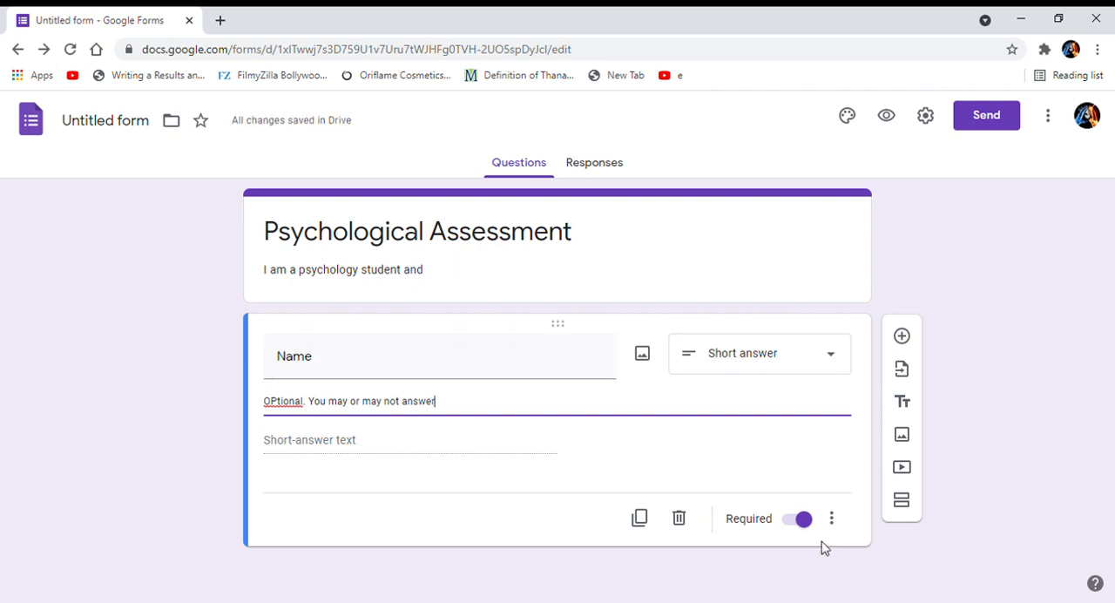
pyautogui.click(860, 549)
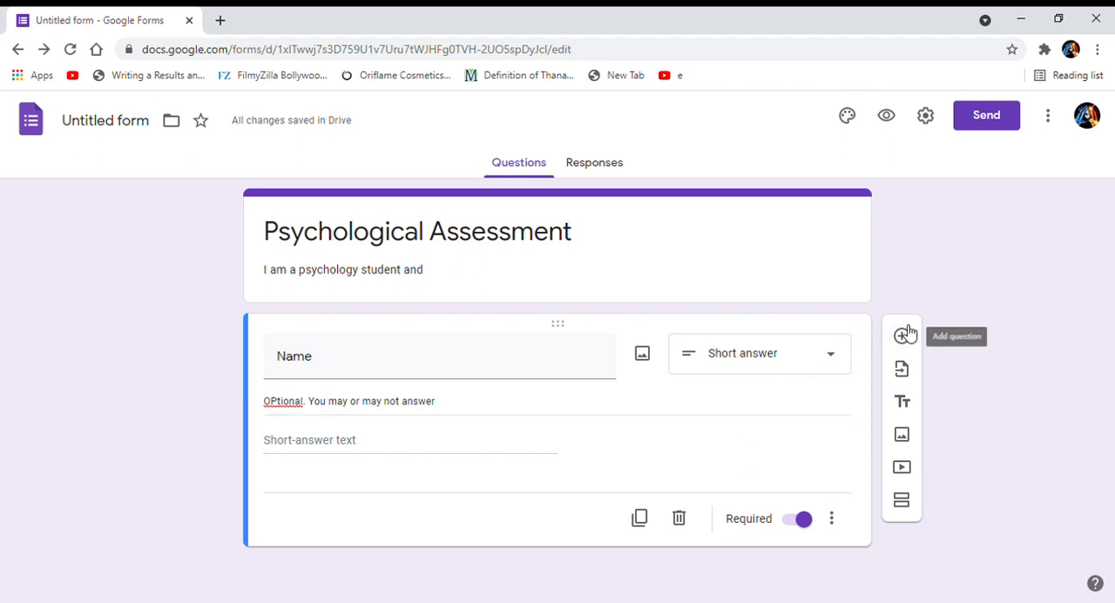
# Duplicate the Name question and delete the copy.
pyautogui.click(641, 520)
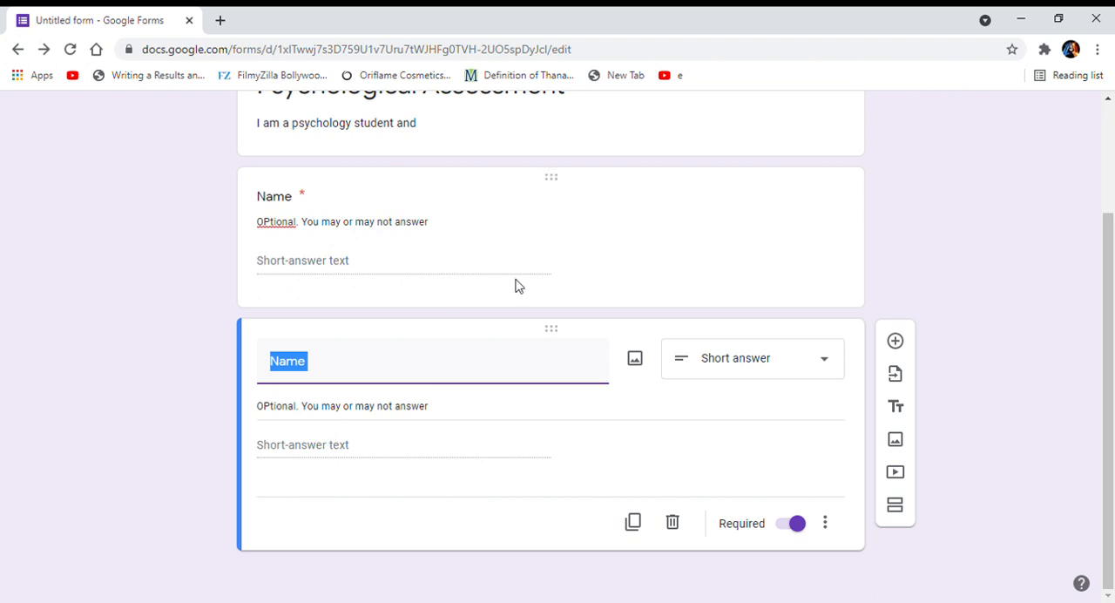
pyautogui.click(672, 524)
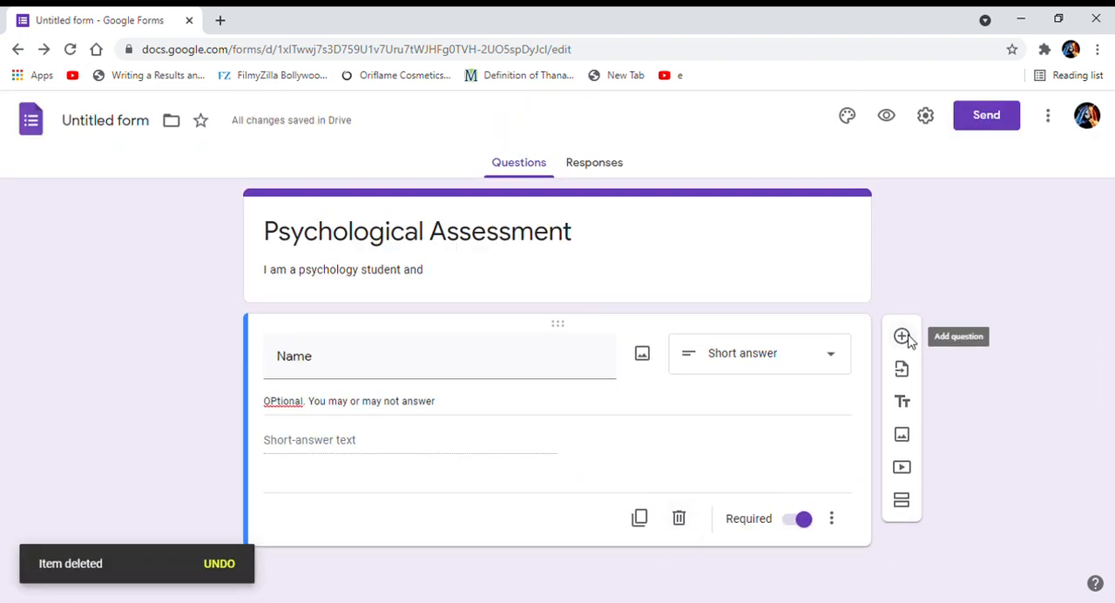
# Add a second question titled "Age" below the Name question.
pyautogui.click(902, 336)
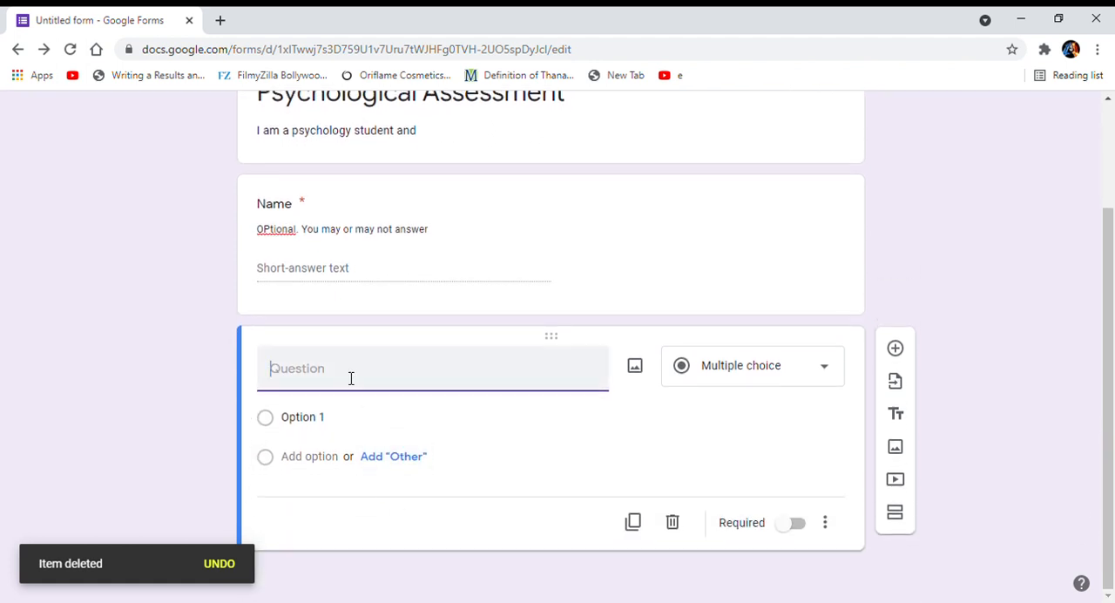
pyautogui.write('Age')
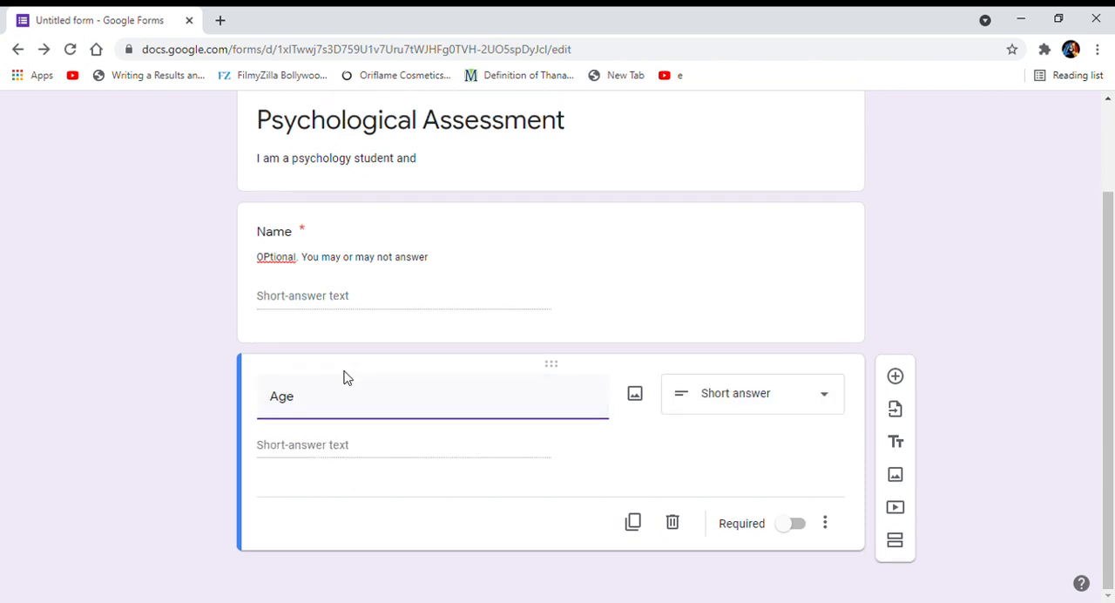
pyautogui.click(314, 444)
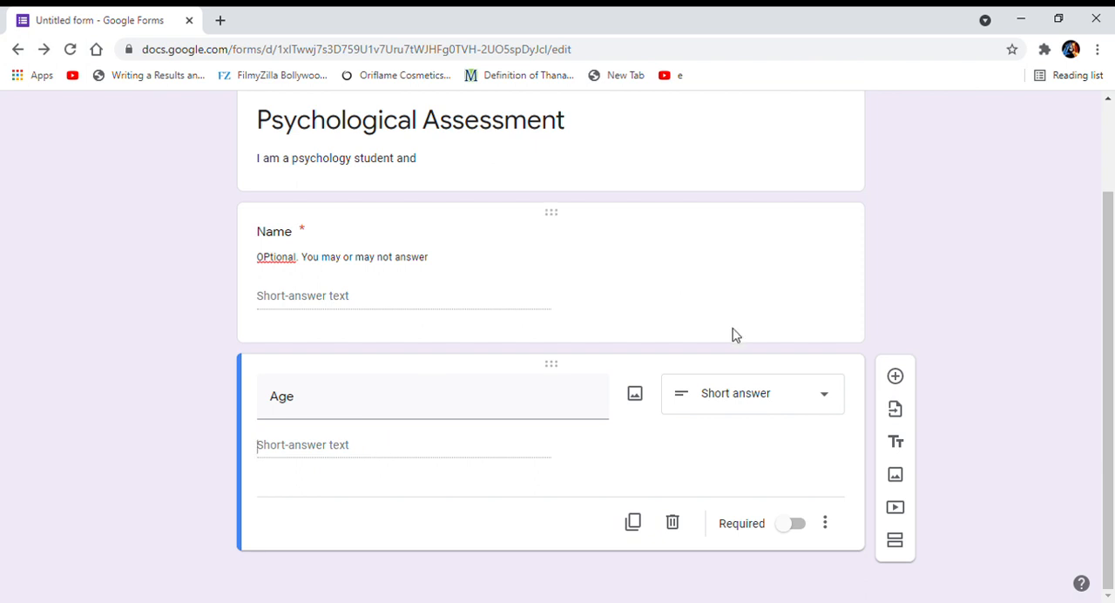
# Change the answer type of the Age question to Linear scale.
pyautogui.click(740, 393)
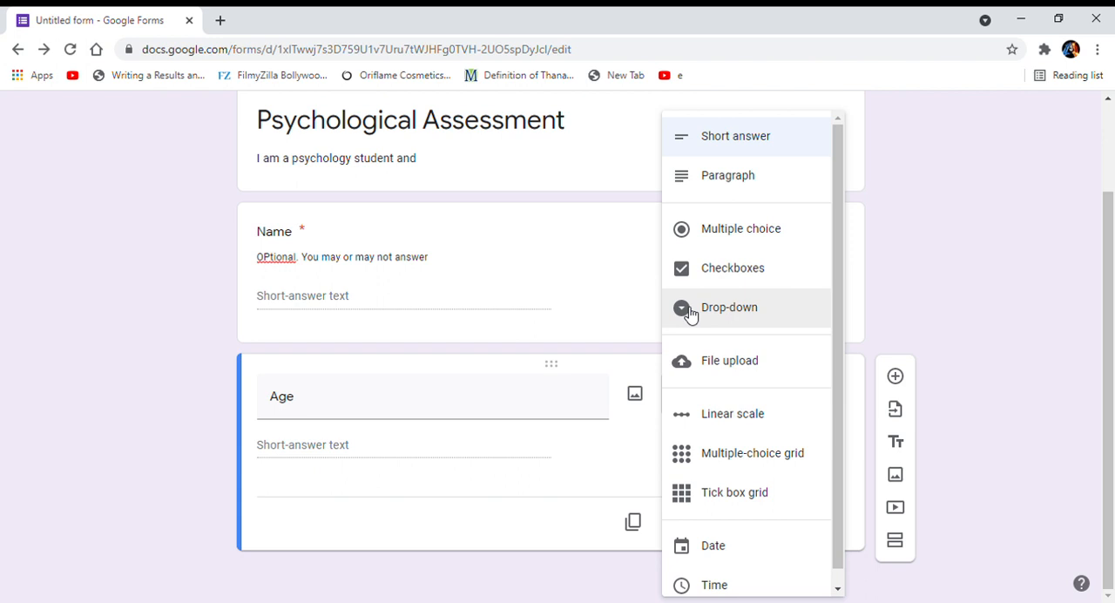
pyautogui.scroll(-1, 689, 314)
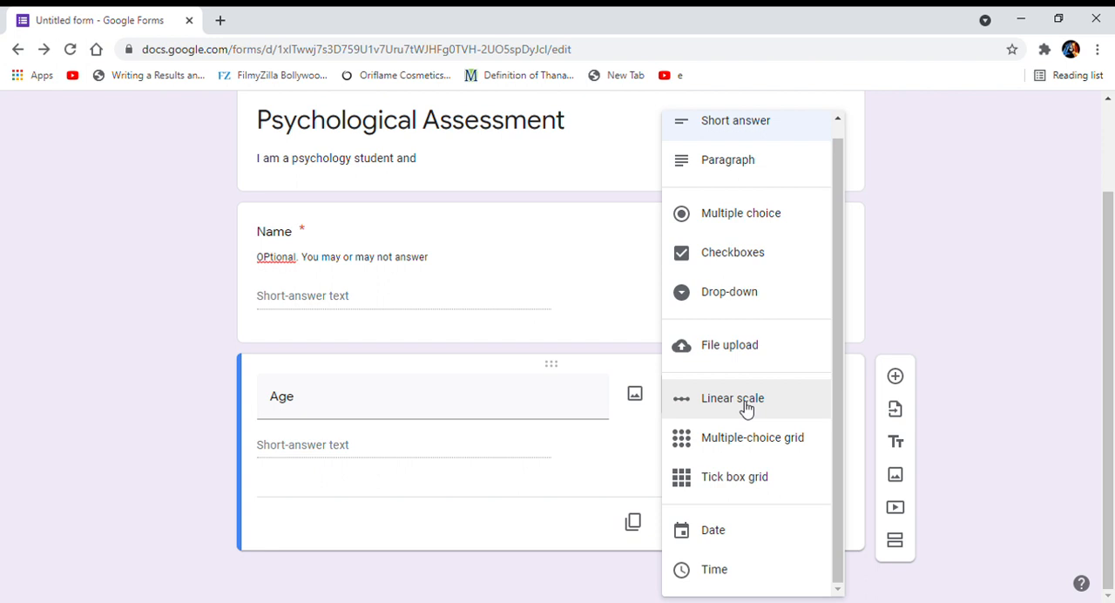
pyautogui.click(745, 401)
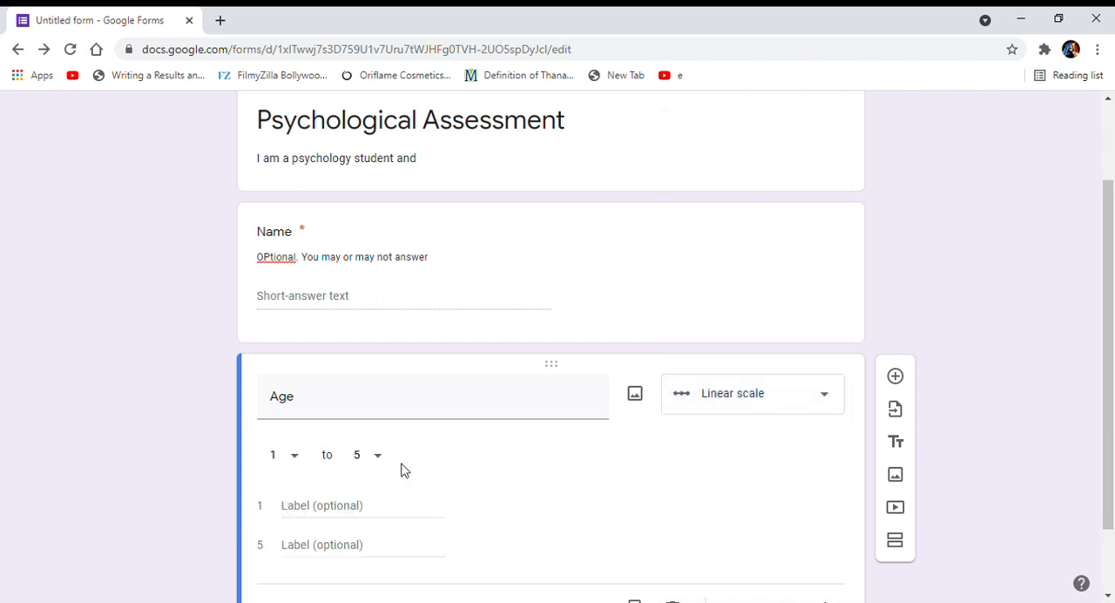
pyautogui.click(311, 507)
pyautogui.write('agree')
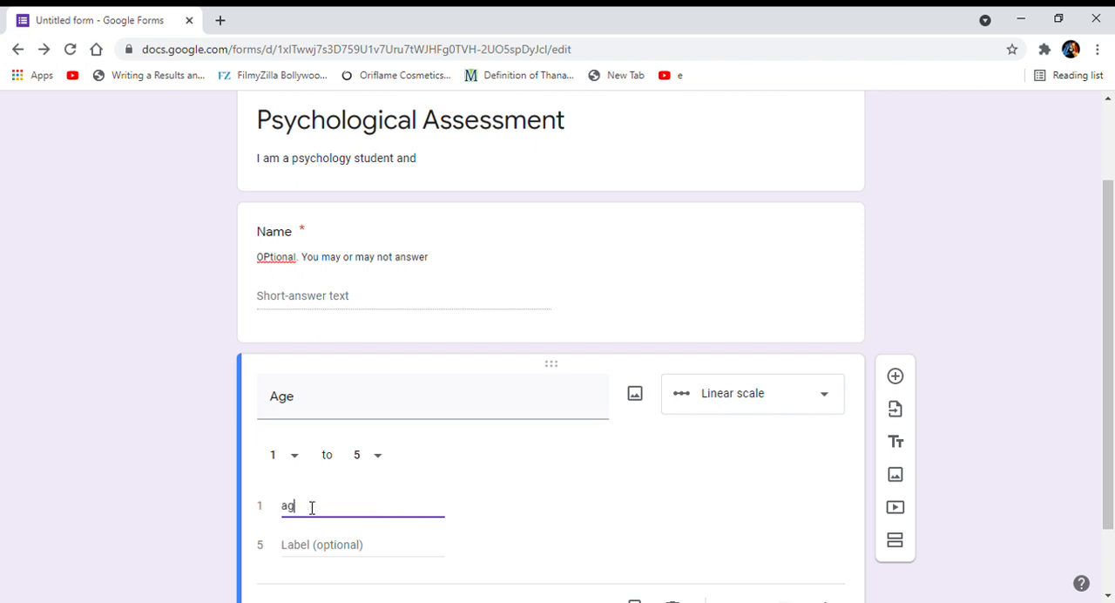
pyautogui.press('Left')
pyautogui.press('Left')
pyautogui.press('Left')
pyautogui.press('Left')
pyautogui.press('Left')
pyautogui.write('strongly strongly disagree')
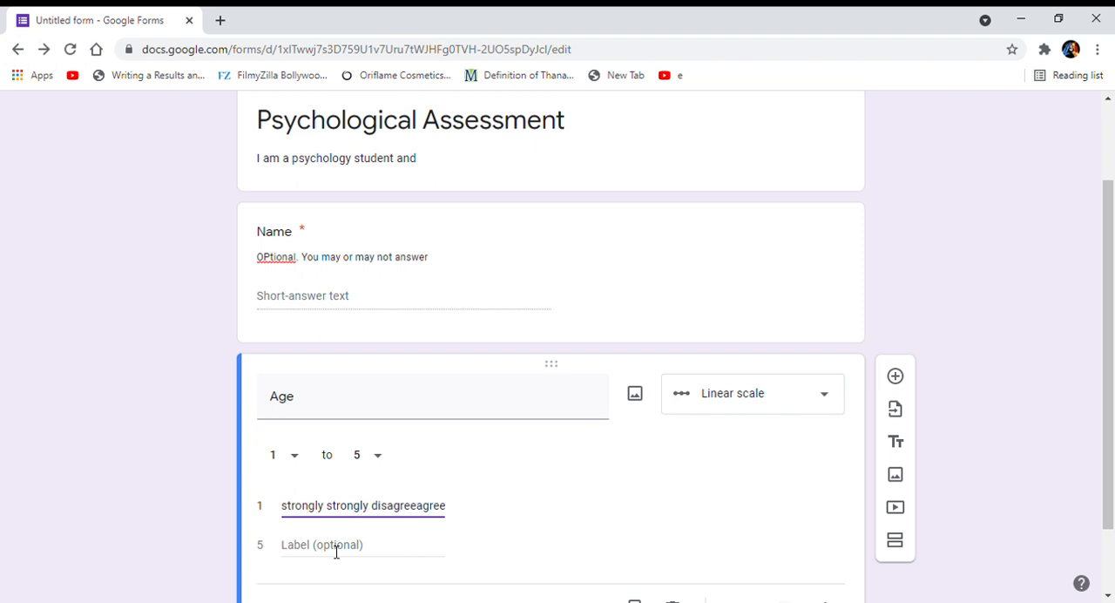
pyautogui.moveTo(448, 513); pyautogui.dragTo(330, 544)
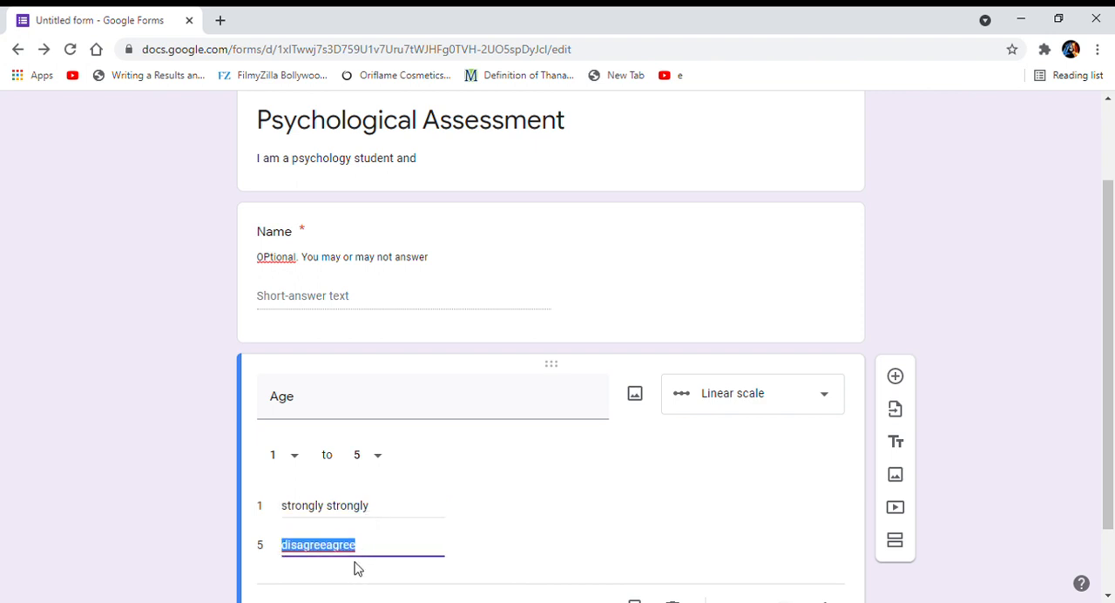
pyautogui.press('BackSpace')
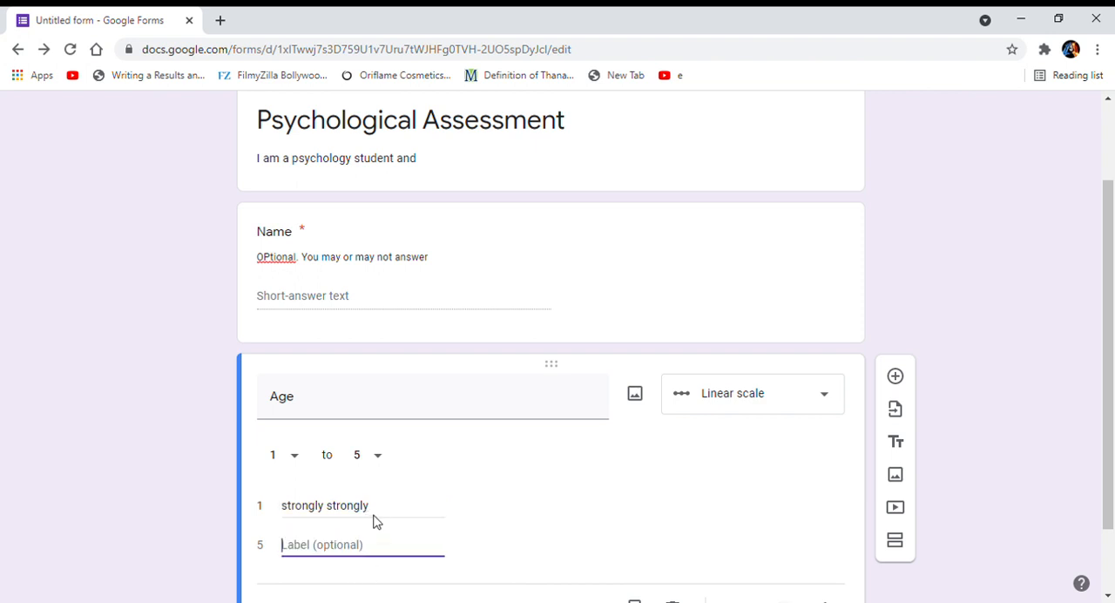
pyautogui.tripleClick(384, 509)
pyautogui.press('BackSpace')
# Label value 1 of the linear scale "strongly agree" and value 5 "strongly disagree".
pyautogui.write('sto')
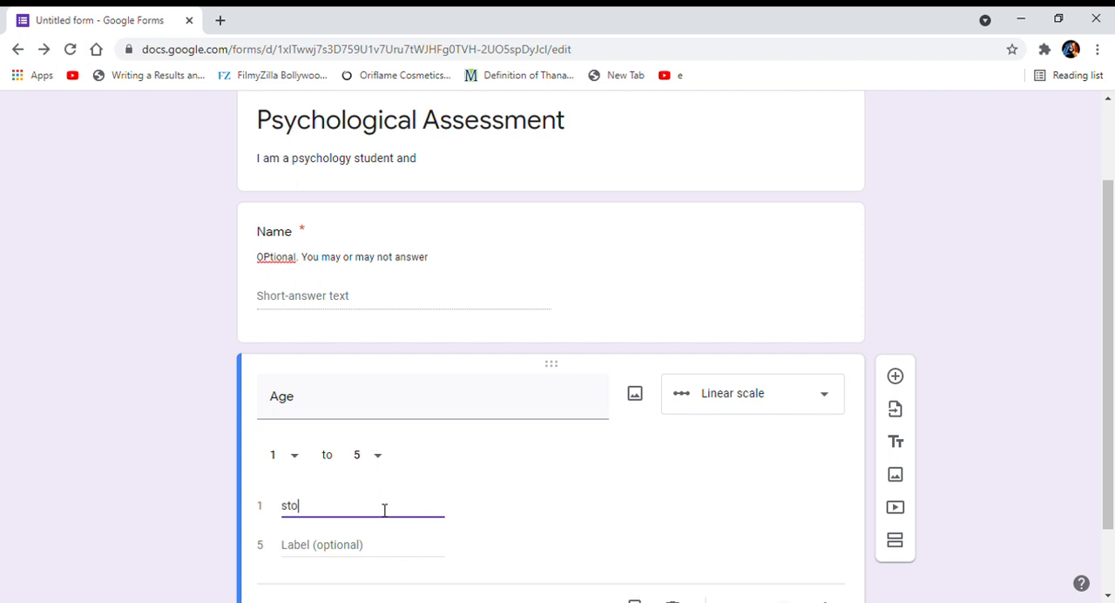
pyautogui.press('BackSpace')
pyautogui.write('rongly agree')
pyautogui.click(370, 548)
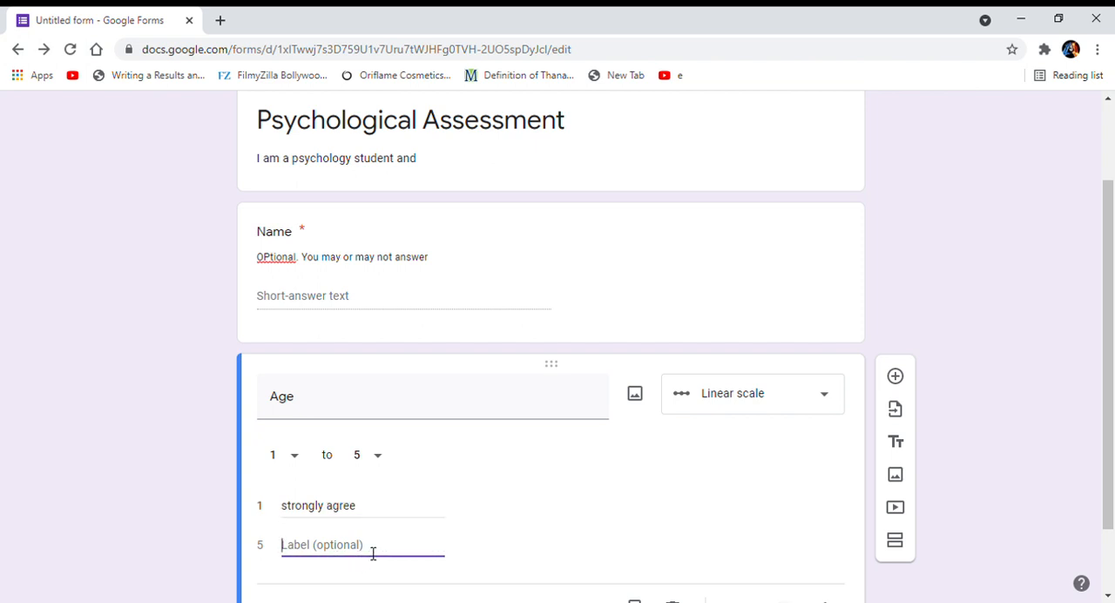
pyautogui.write('strongly disagree')
pyautogui.scroll(-1, 373, 552)
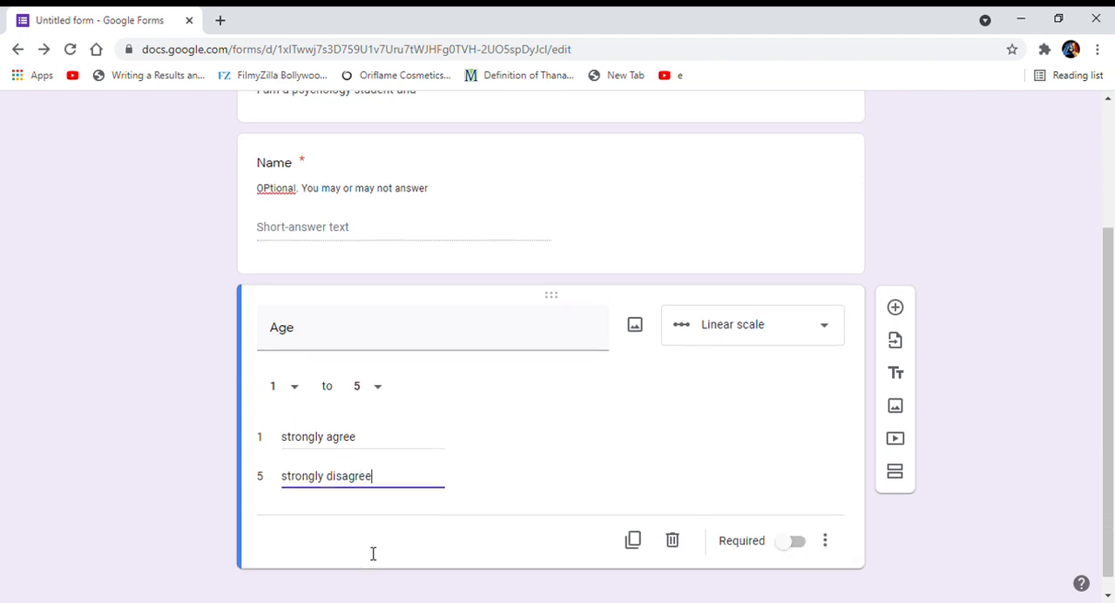
pyautogui.click(619, 475)
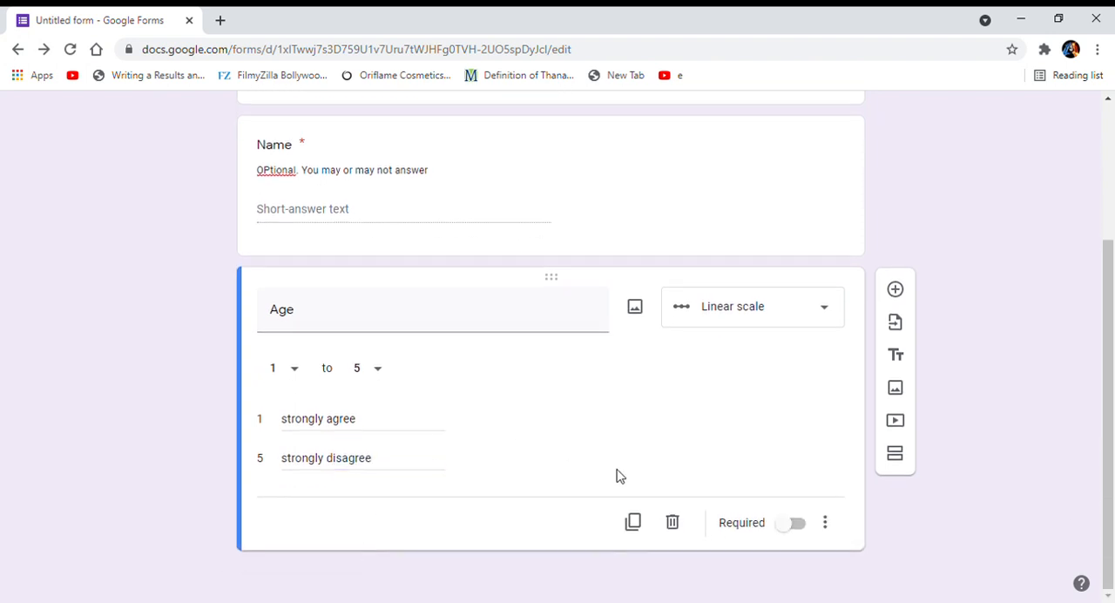
# Add a blank question below the linear scale question and retitle the scale question "This thing will work".
pyautogui.click(898, 291)
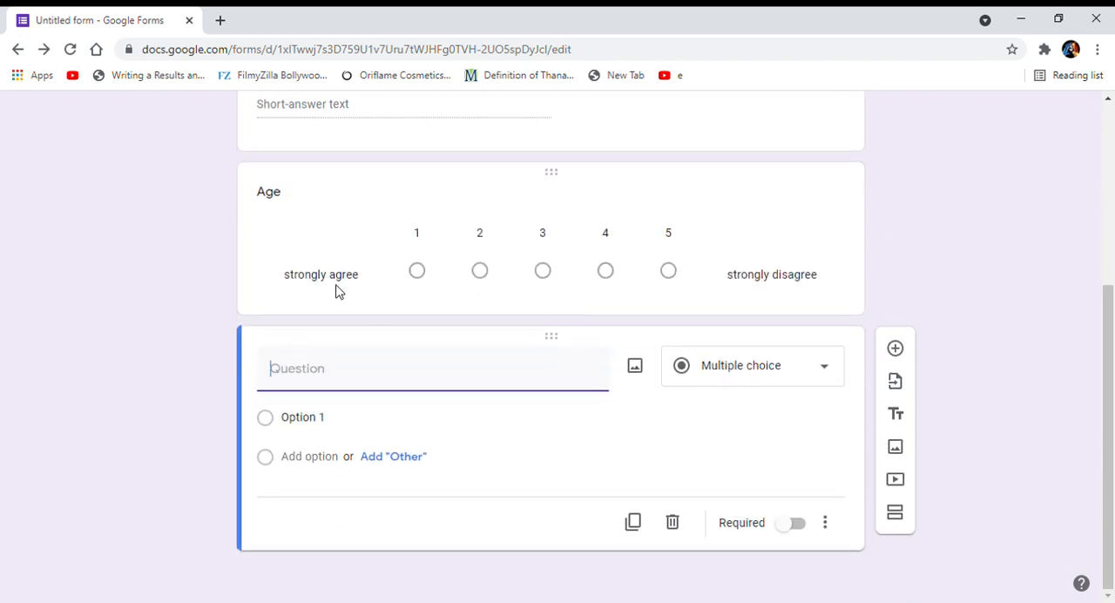
pyautogui.doubleClick(275, 192)
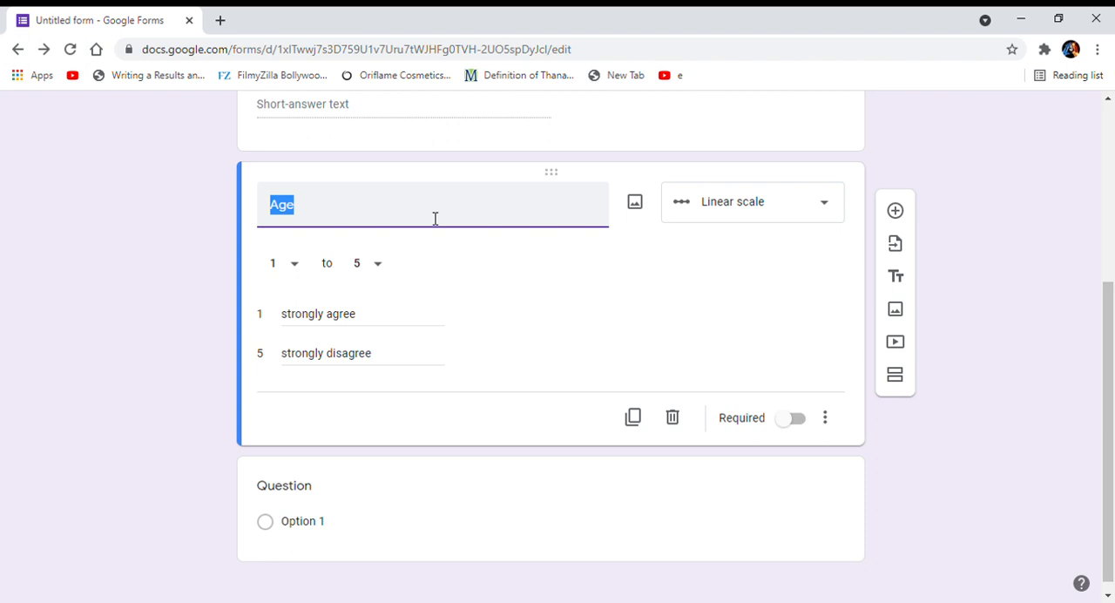
pyautogui.press('BackSpace')
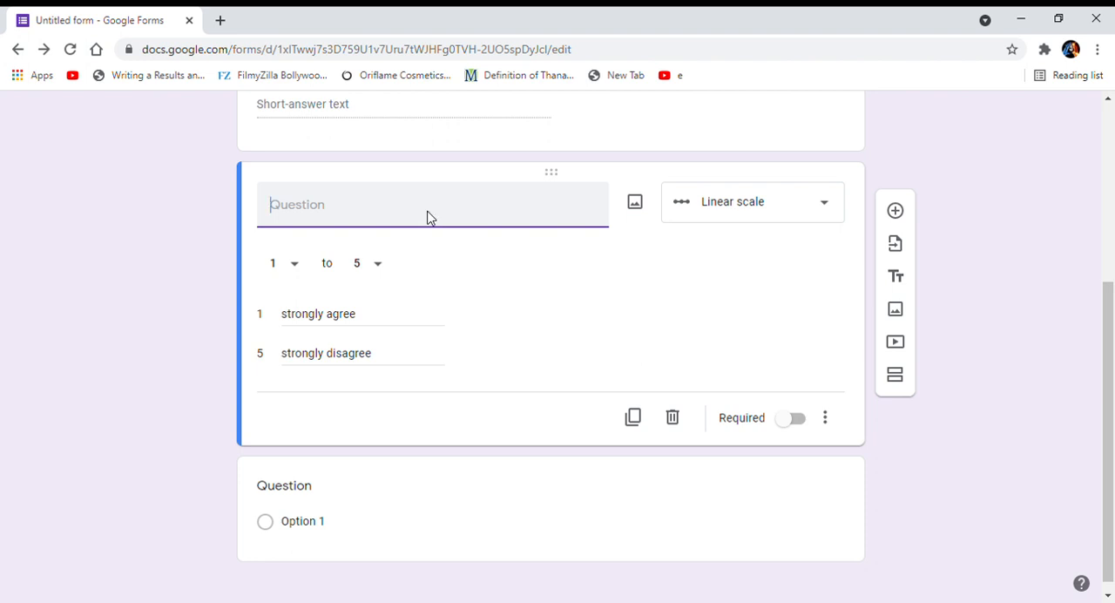
pyautogui.write('This thing will work')
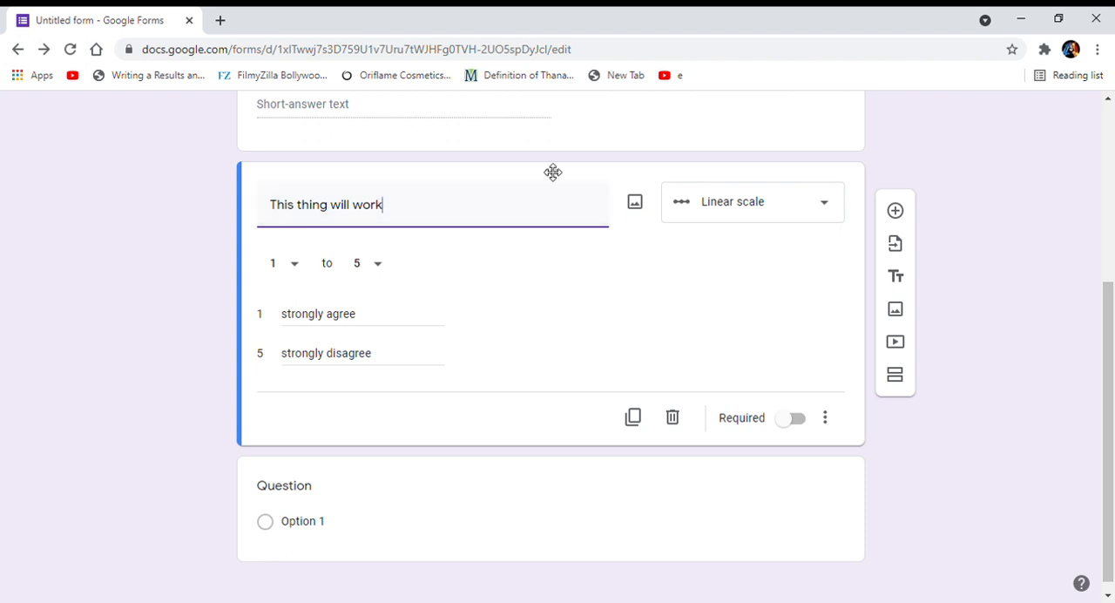
# Add a question titled "Age" below the linear scale question and set its answer type to Multiple choice.
pyautogui.click(893, 215)
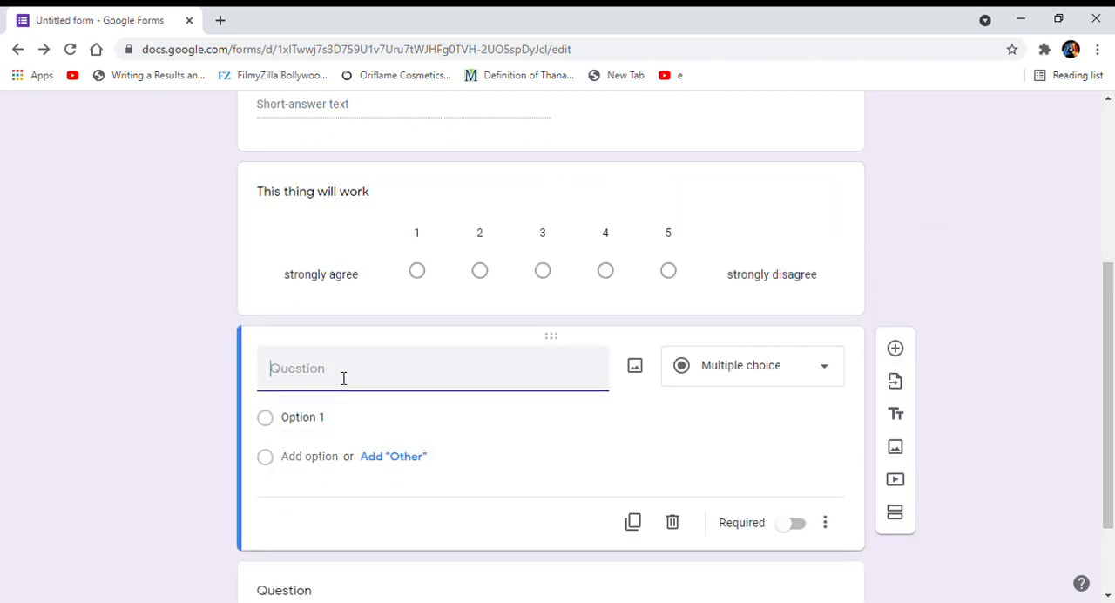
pyautogui.write('Age')
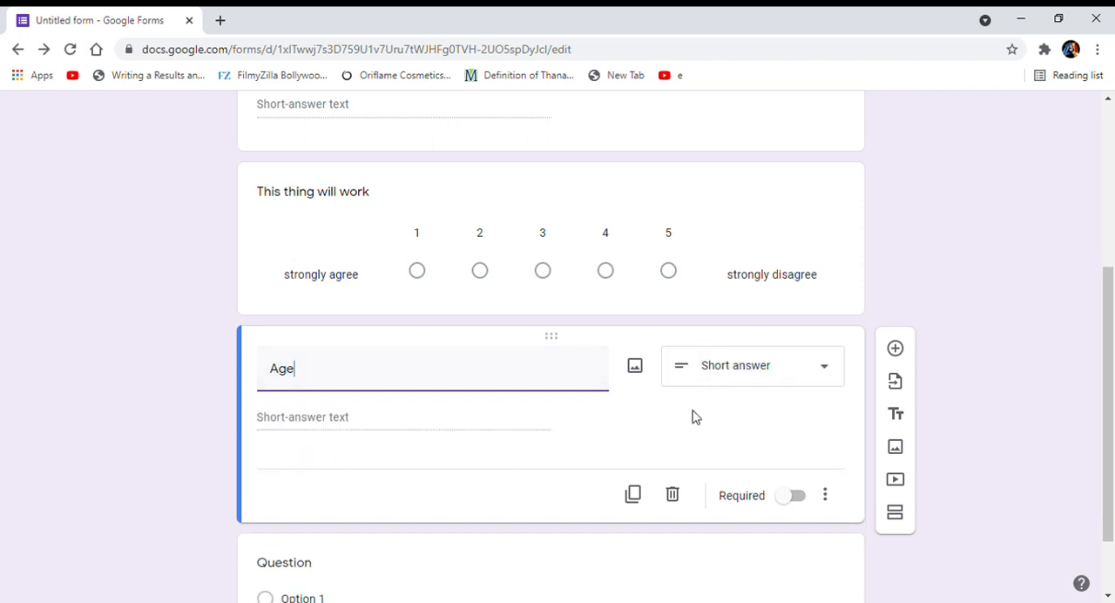
pyautogui.click(757, 363)
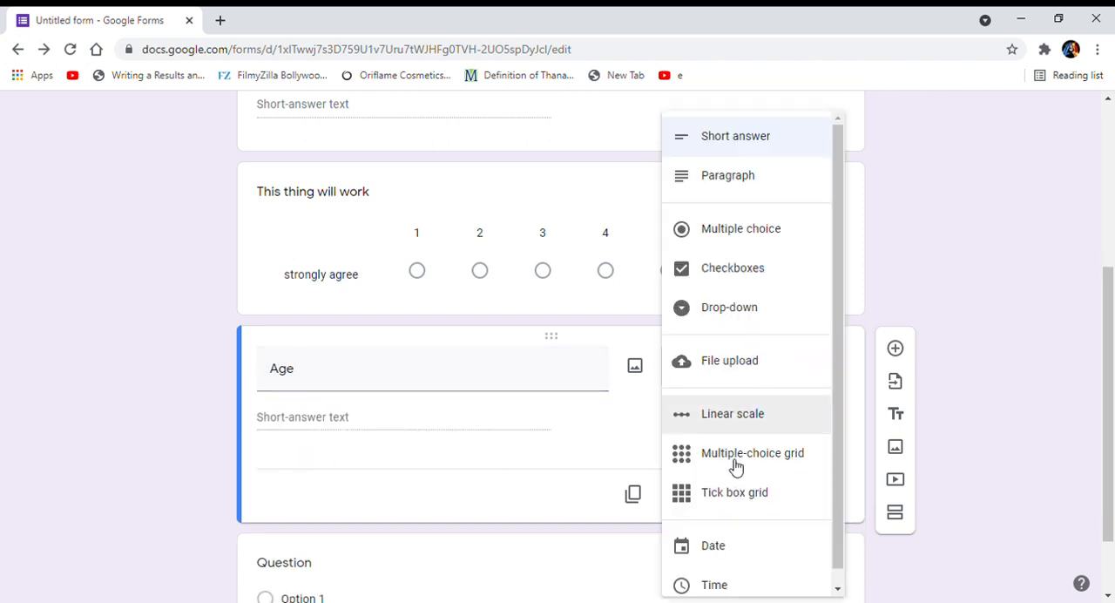
pyautogui.click(747, 235)
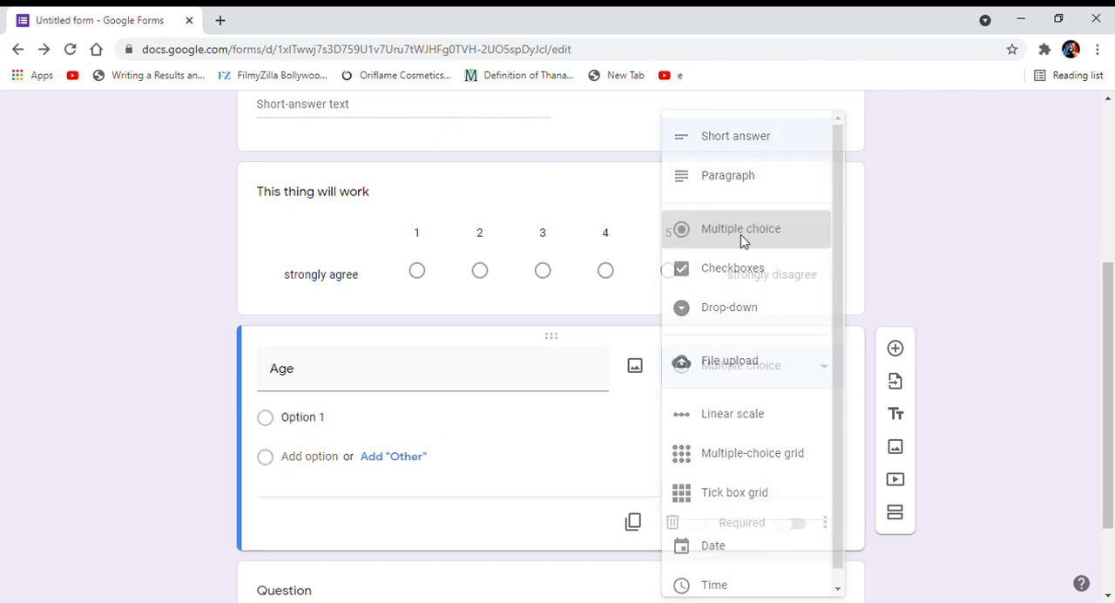
# Enter the answer options "10- 20", "21-30" and "31-40" for the Age question.
pyautogui.click(305, 426)
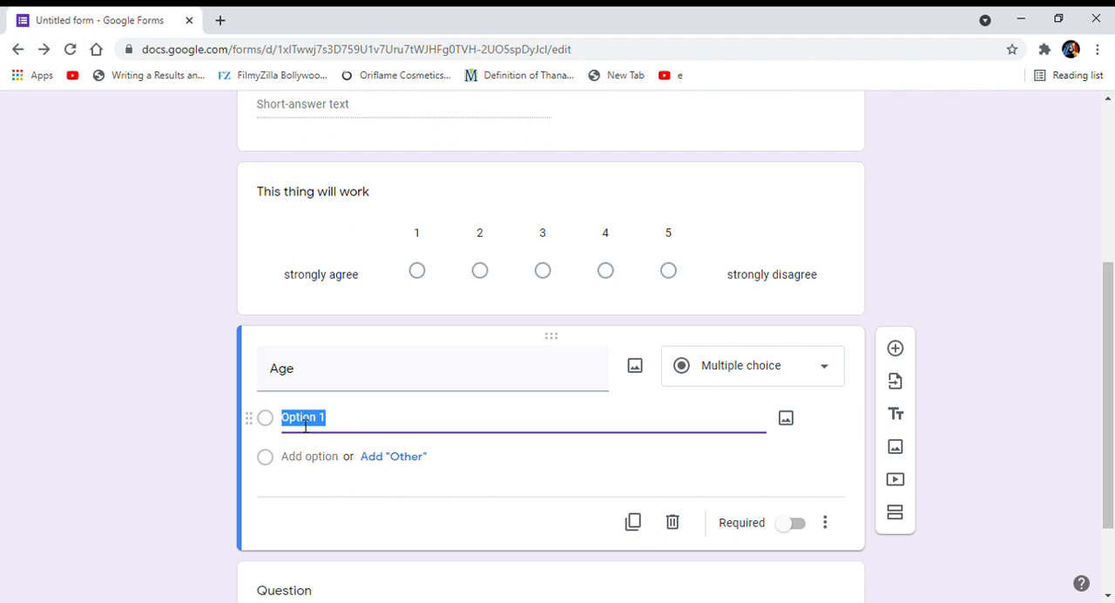
pyautogui.write('10')
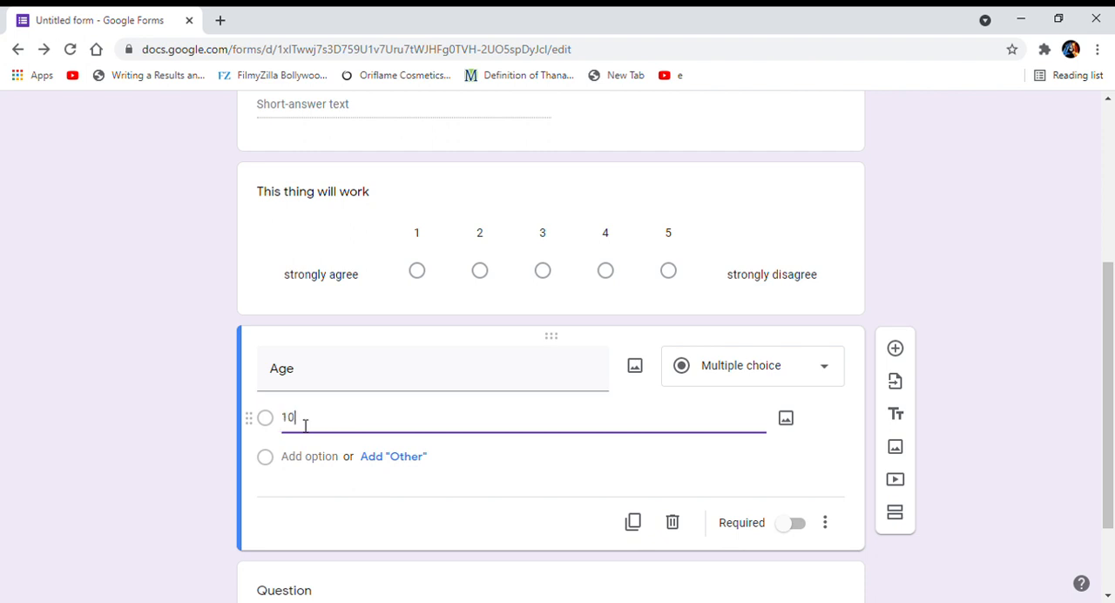
pyautogui.write('-')
pyautogui.write('20')
pyautogui.click(309, 457)
pyautogui.write('20')
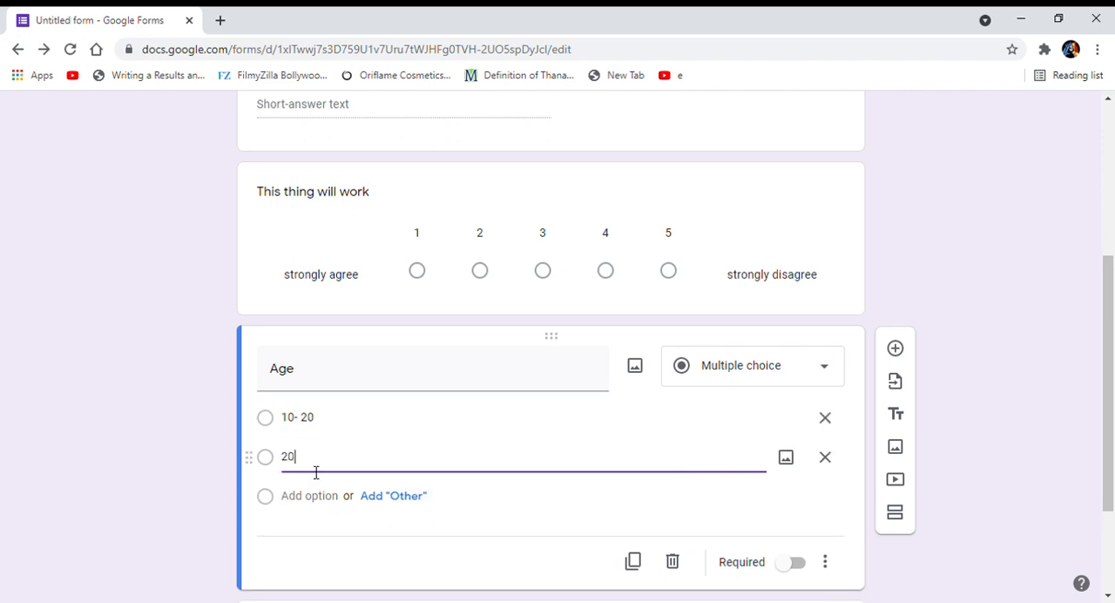
pyautogui.press('BackSpace')
pyautogui.write('1-30')
pyautogui.click(316, 499)
pyautogui.write('31-40')
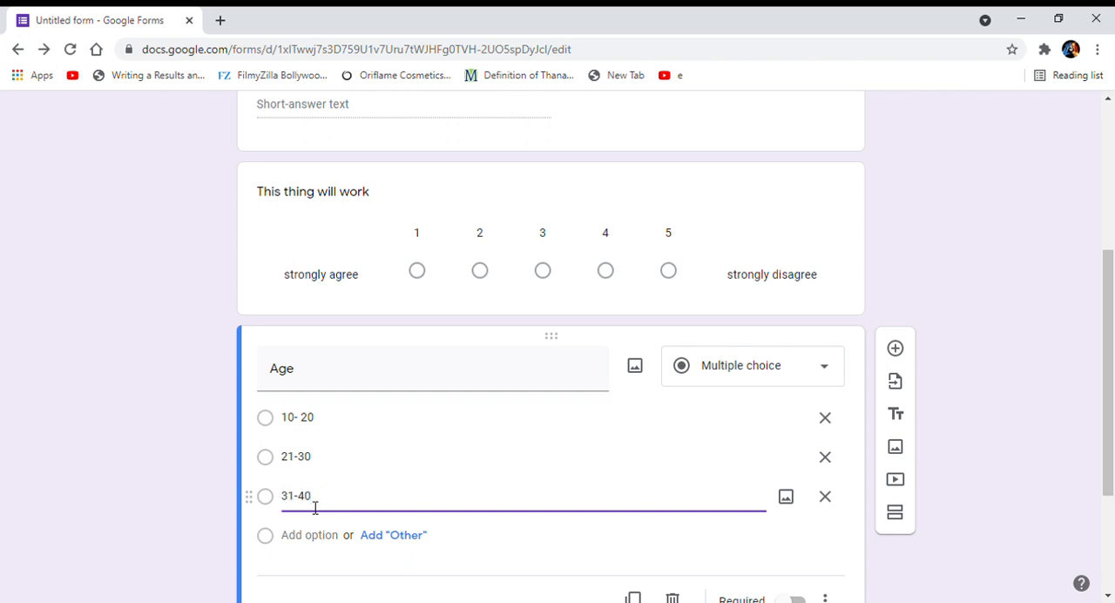
pyautogui.click(451, 564)
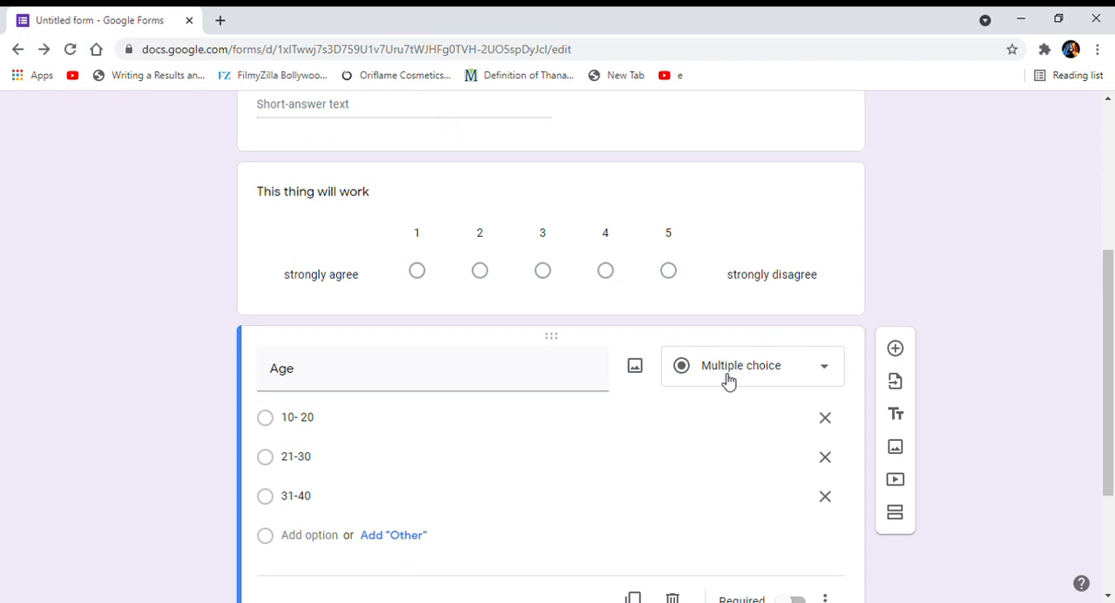
# Try Checkboxes as the answer type of the Age question, and settle on Drop-down.
pyautogui.scroll(-2, 947, 333)
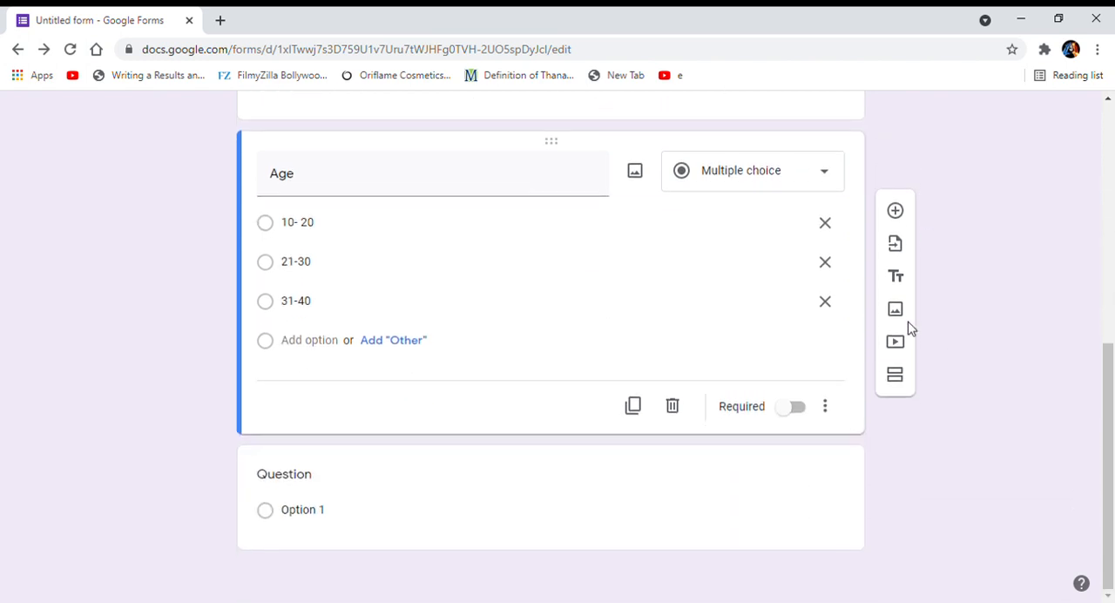
pyautogui.click(794, 181)
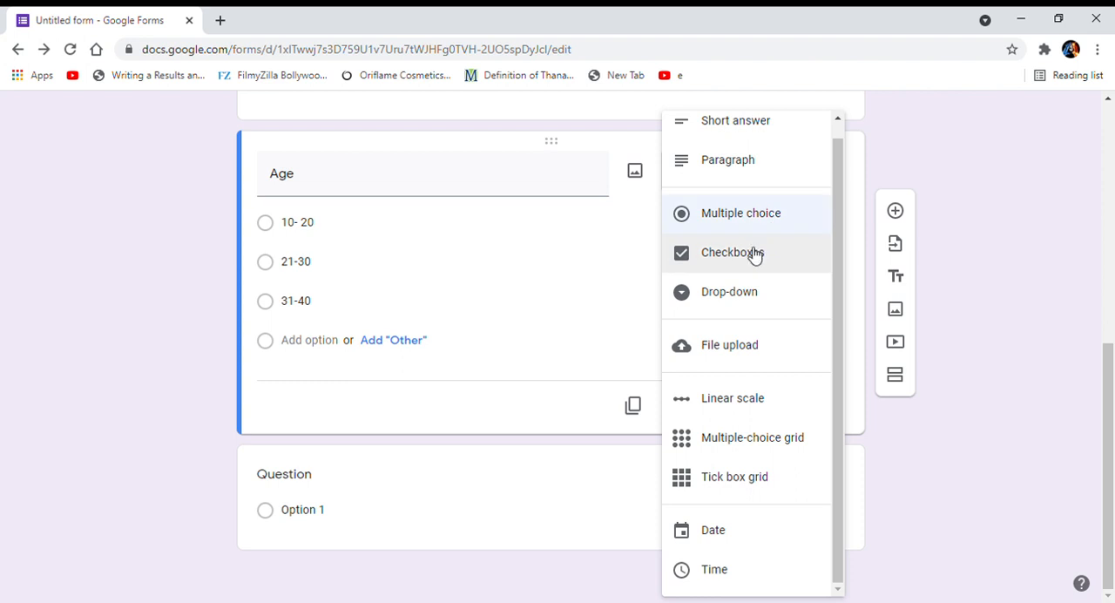
pyautogui.click(751, 254)
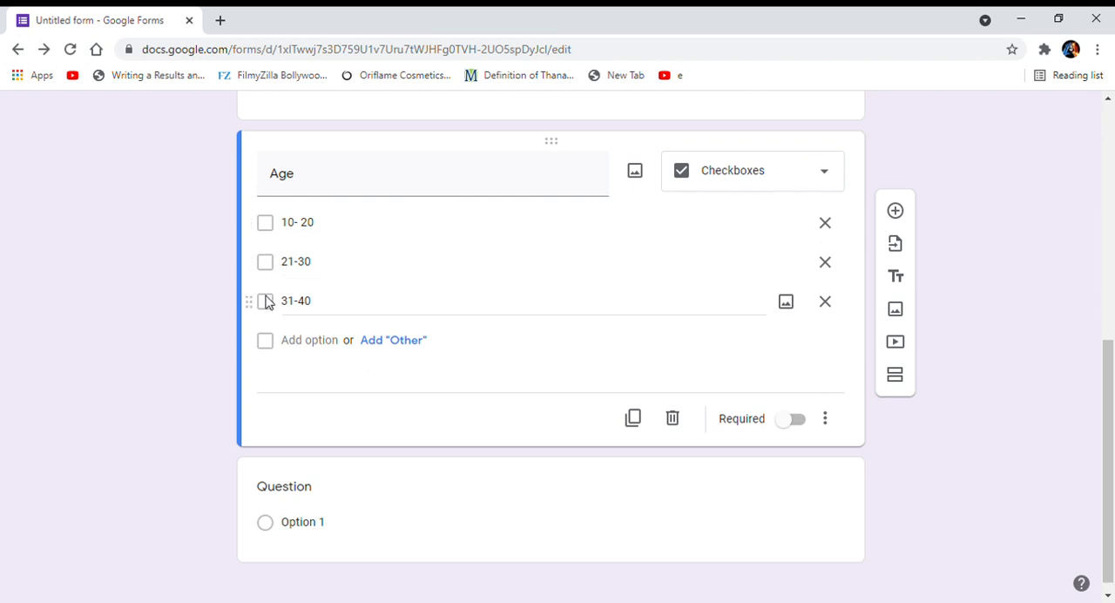
pyautogui.click(787, 186)
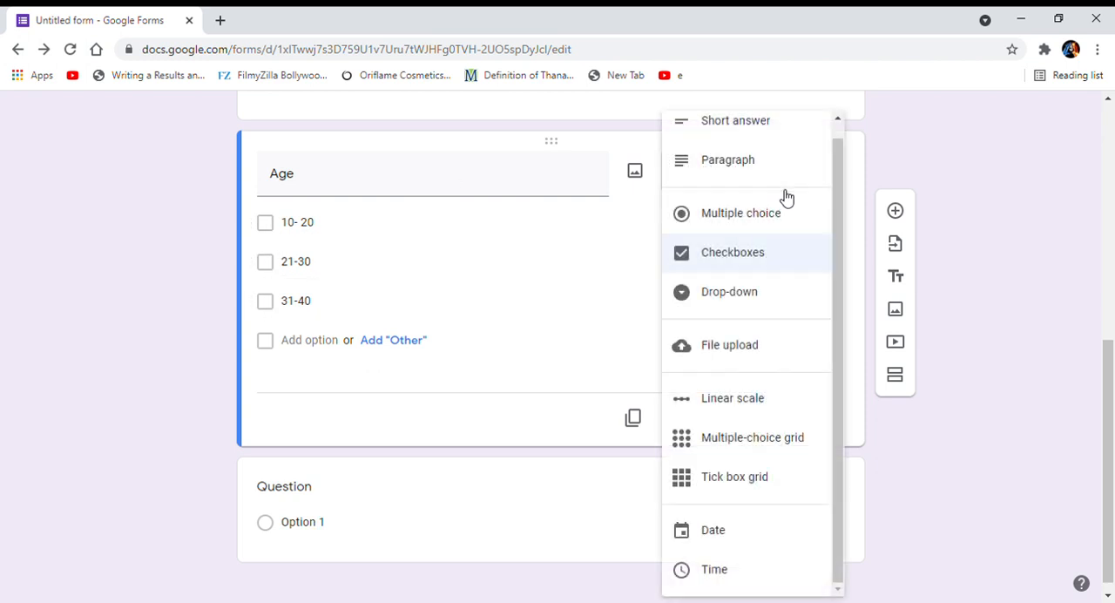
pyautogui.click(737, 291)
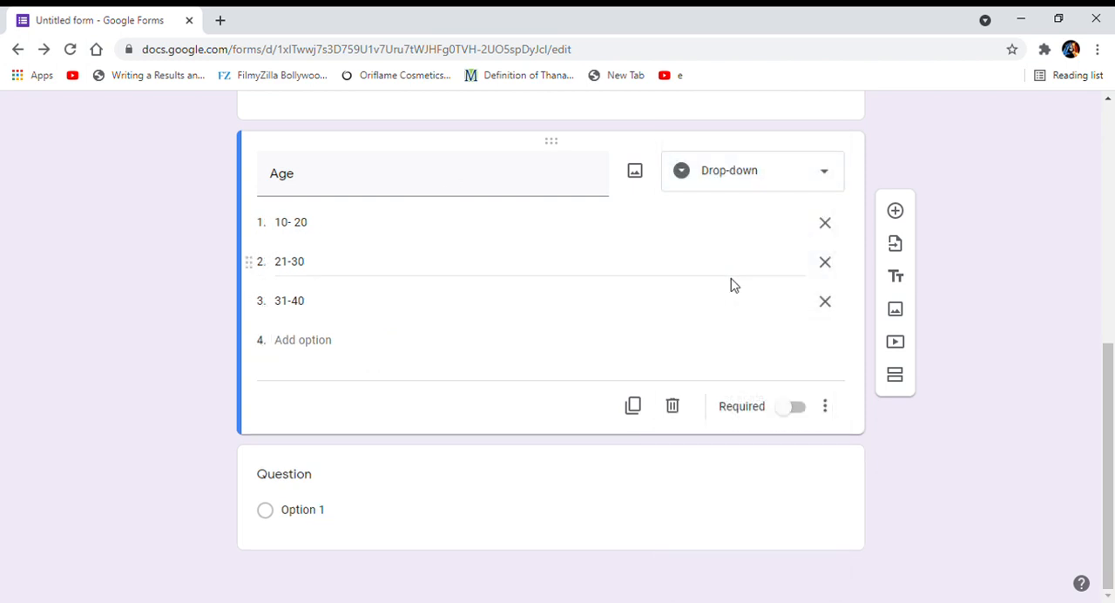
pyautogui.click(764, 173)
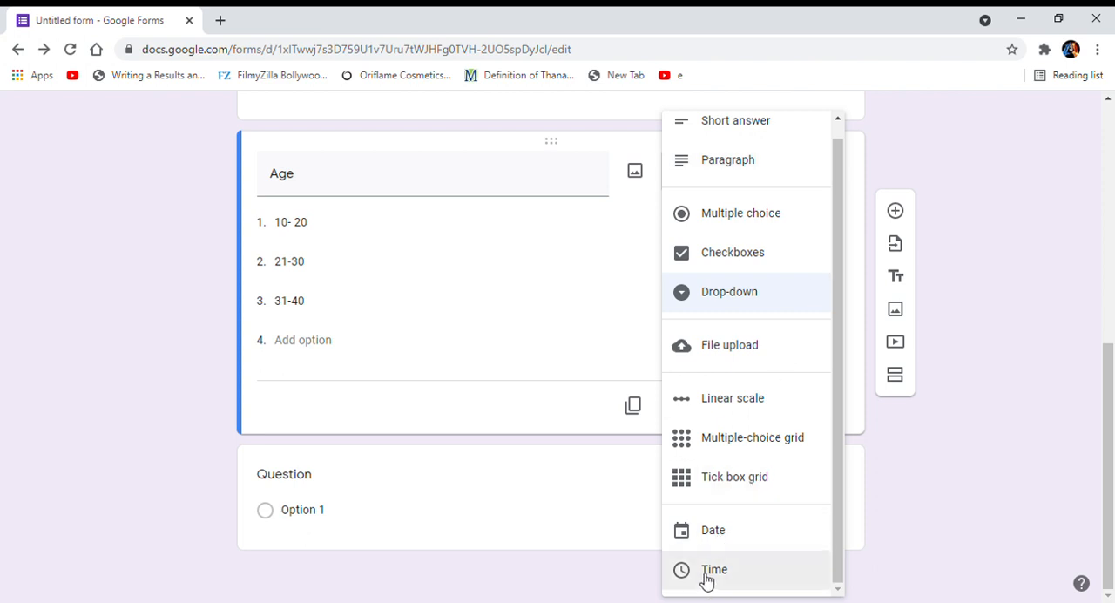
pyautogui.click(928, 168)
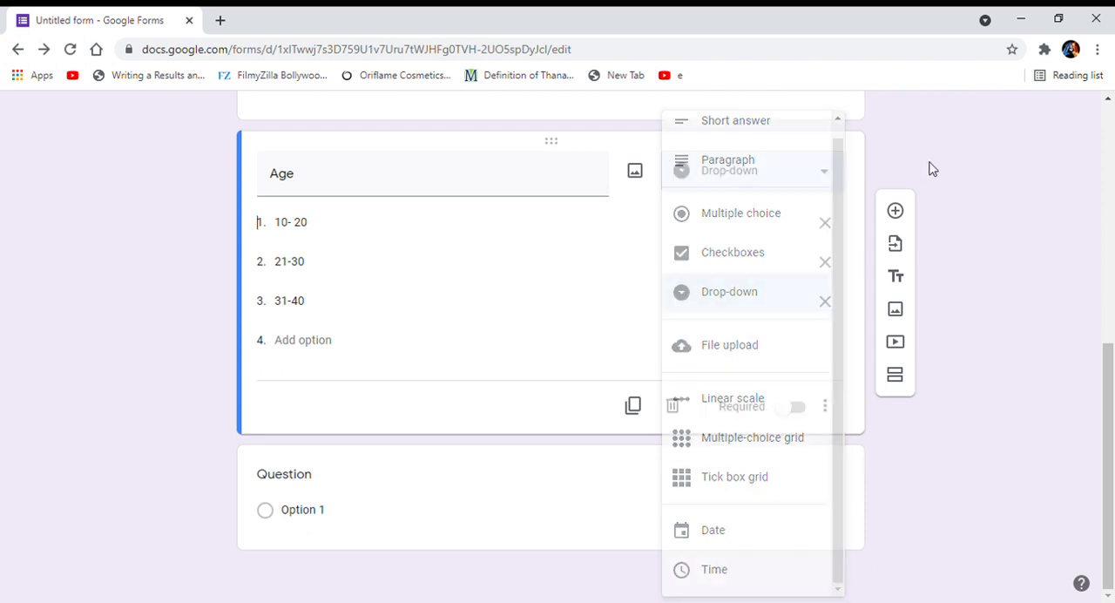
# Add a multiple-choice question titled "Gender" below Age, with all suggested options: Female, Male, Prefer not to say and Other.
pyautogui.click(897, 212)
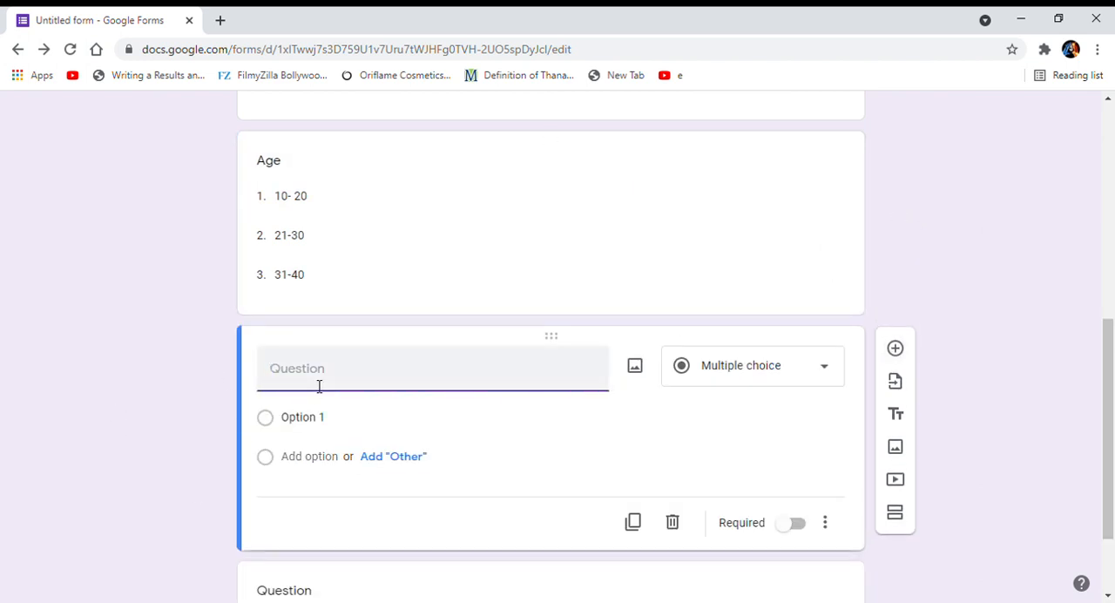
pyautogui.write('Gender')
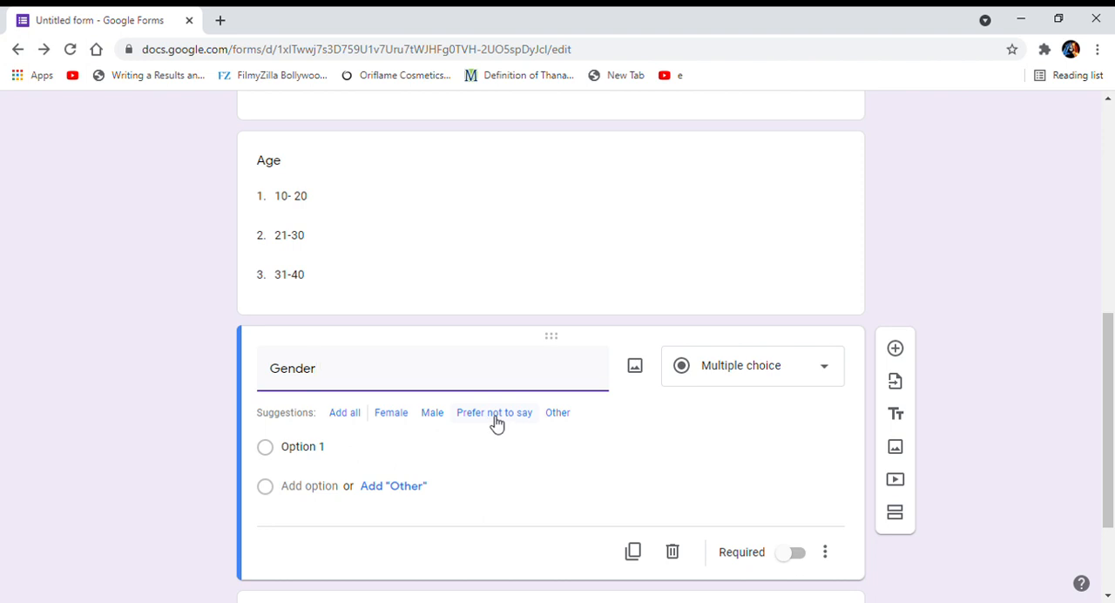
pyautogui.click(354, 420)
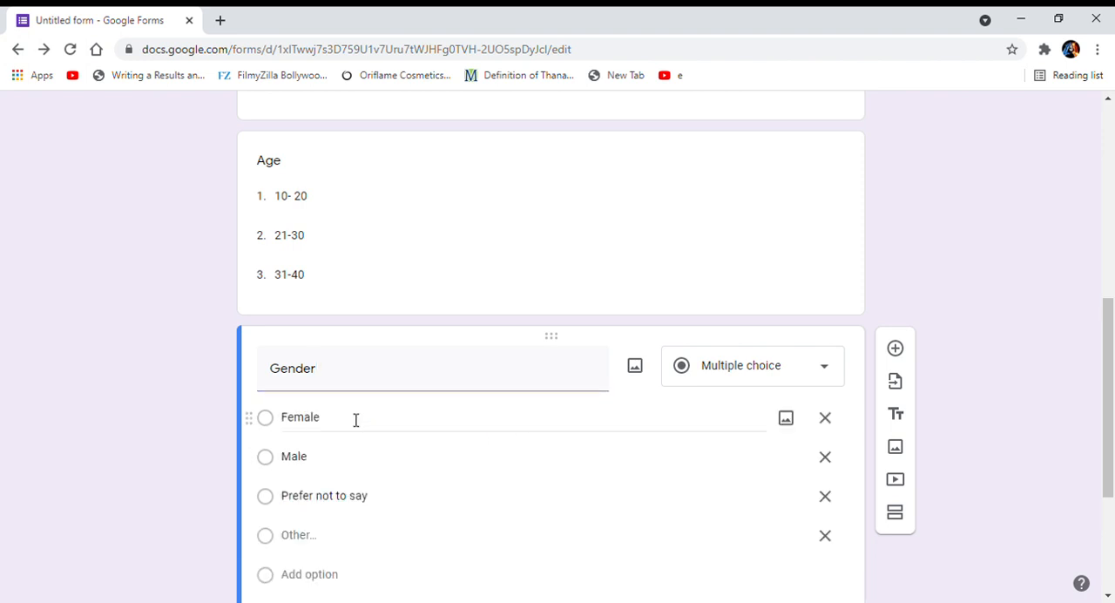
pyautogui.scroll(-3, 355, 420)
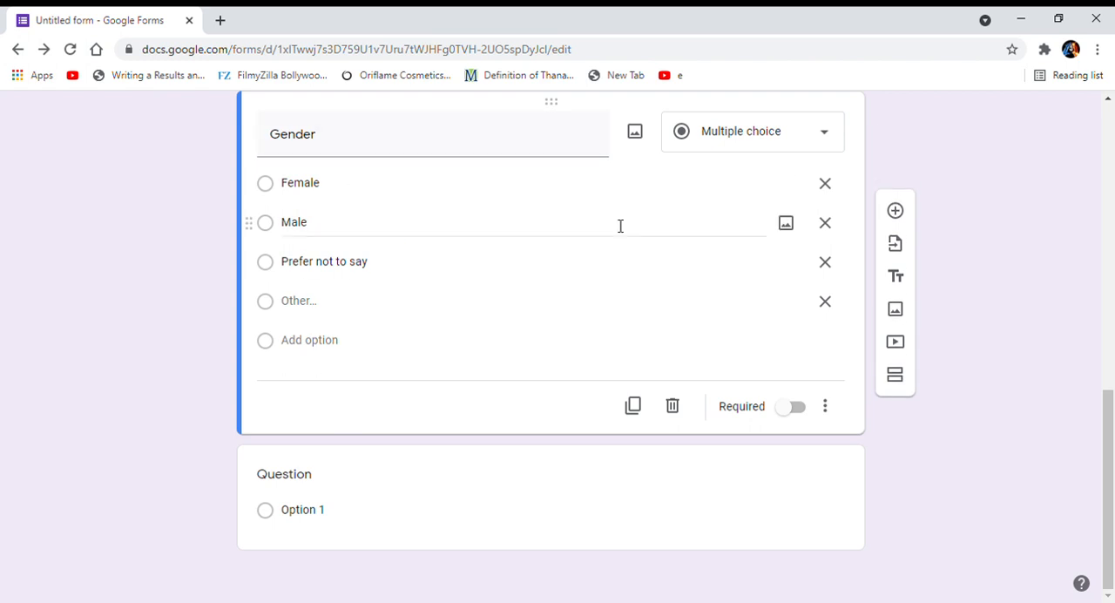
# Try the Required setting on the Gender question, leave it off, and add a title and description block below the question.
pyautogui.click(807, 411)
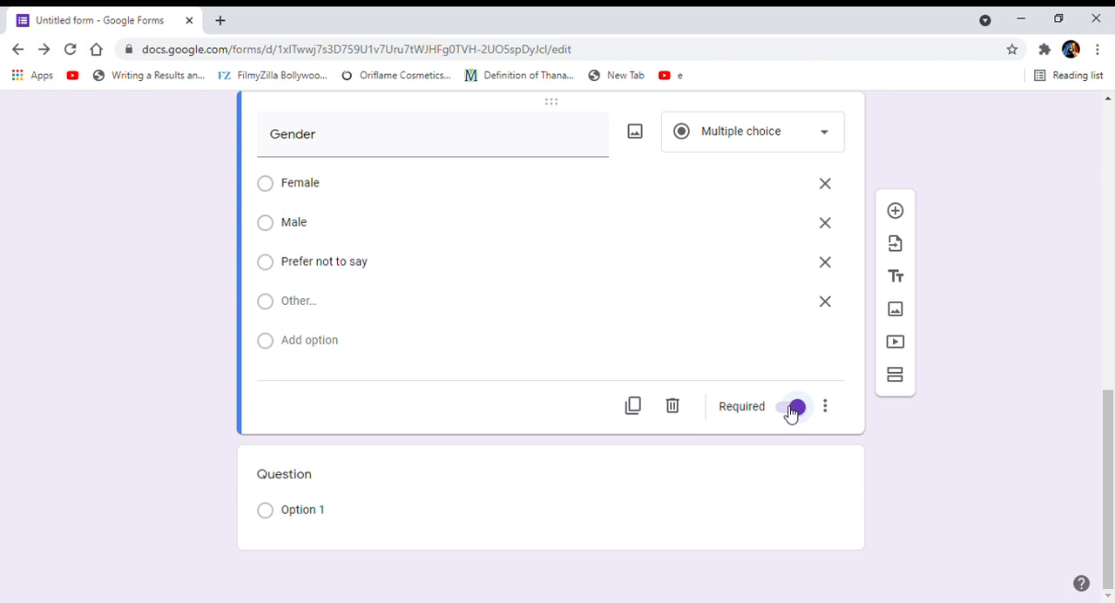
pyautogui.click(790, 409)
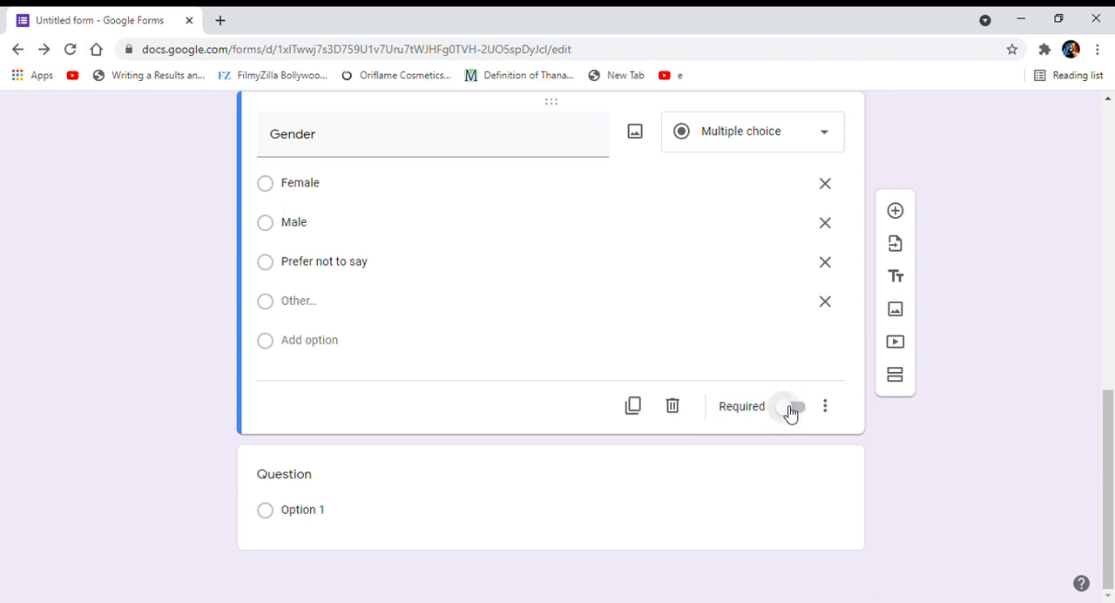
pyautogui.click(895, 277)
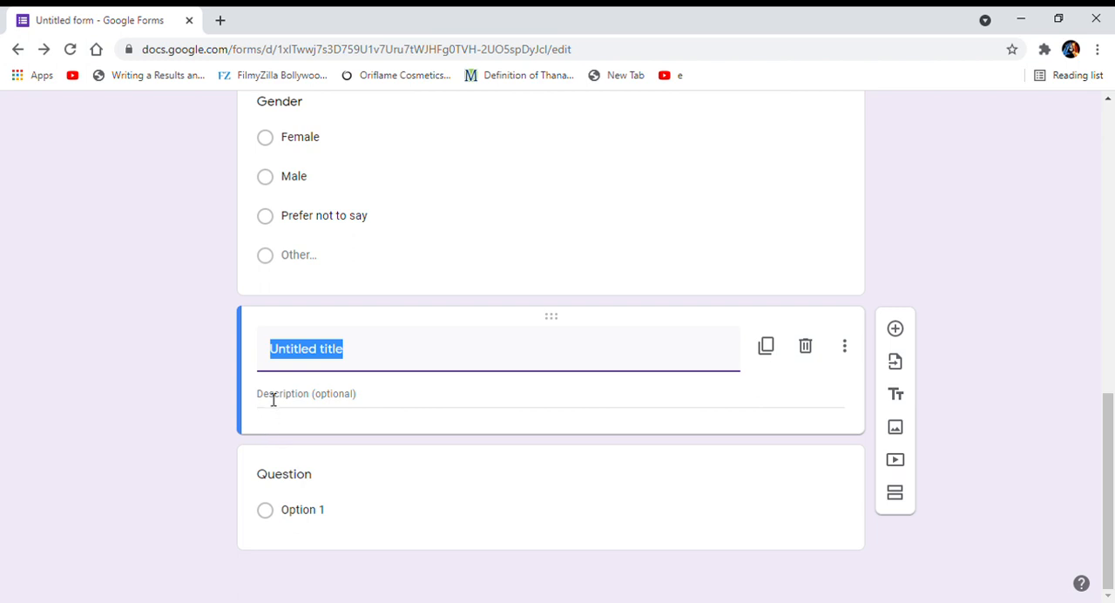
pyautogui.click(895, 428)
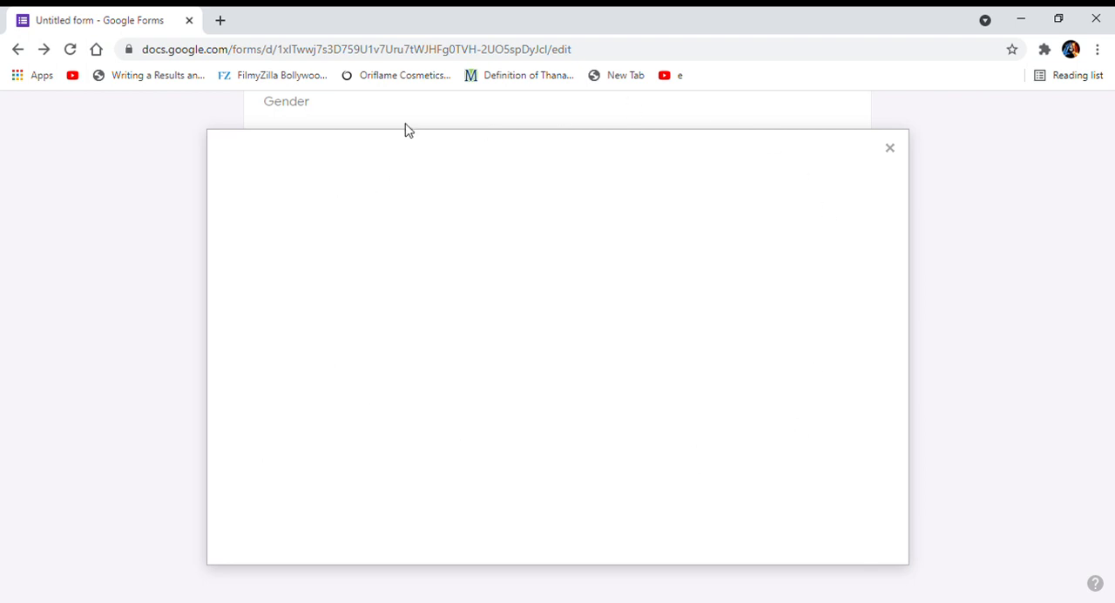
pyautogui.click(341, 212)
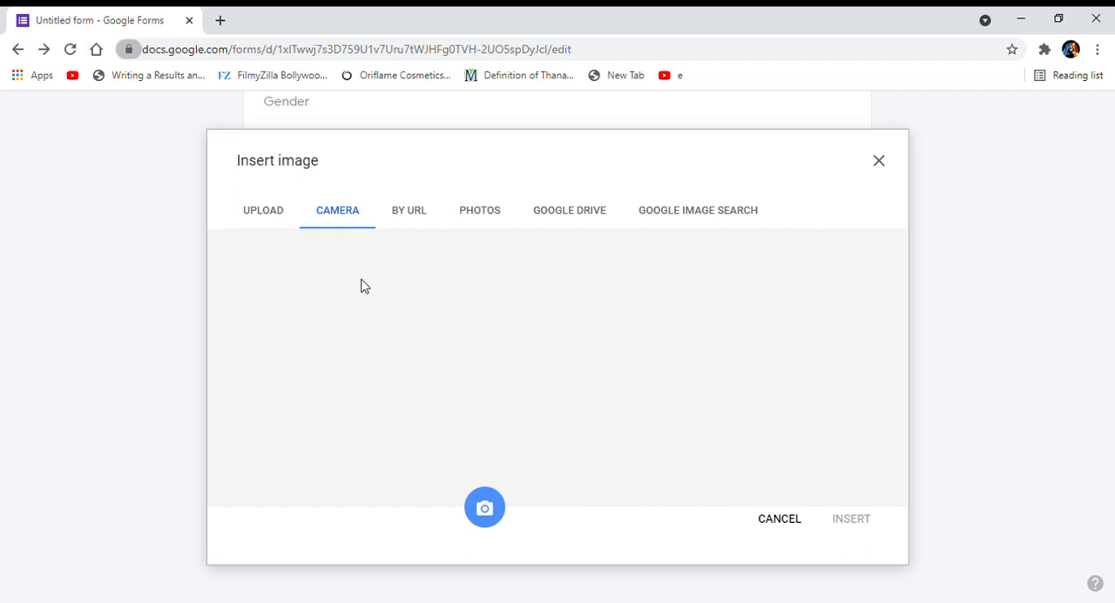
pyautogui.click(780, 520)
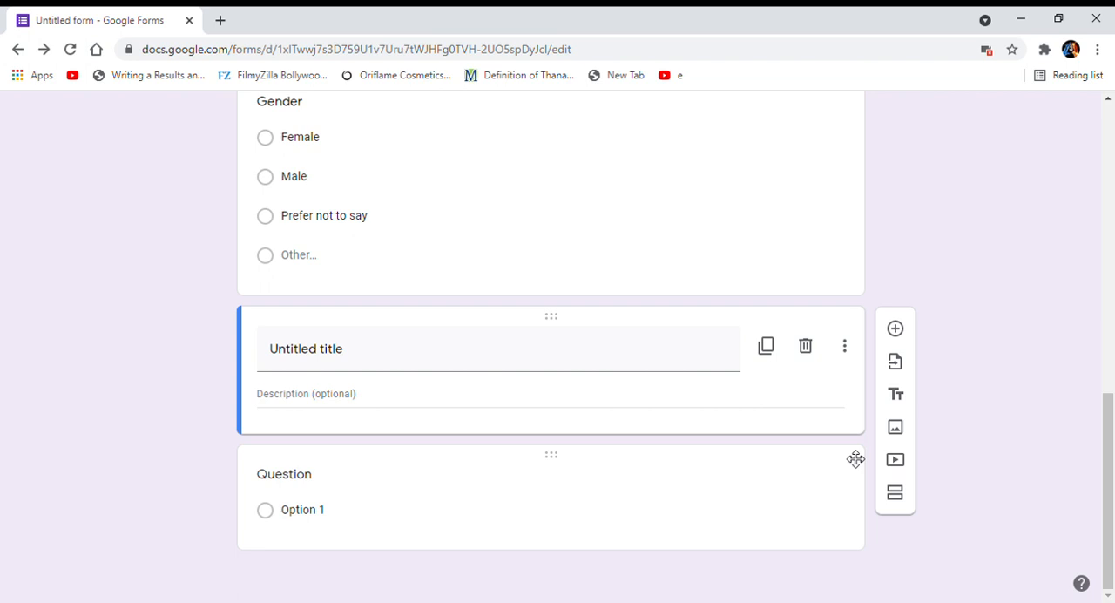
# Start adding a video by URL, and open the YouTube video "40 WAYS TO FIX A REALLY BAD DAY" in a new browser tab.
pyautogui.click(895, 464)
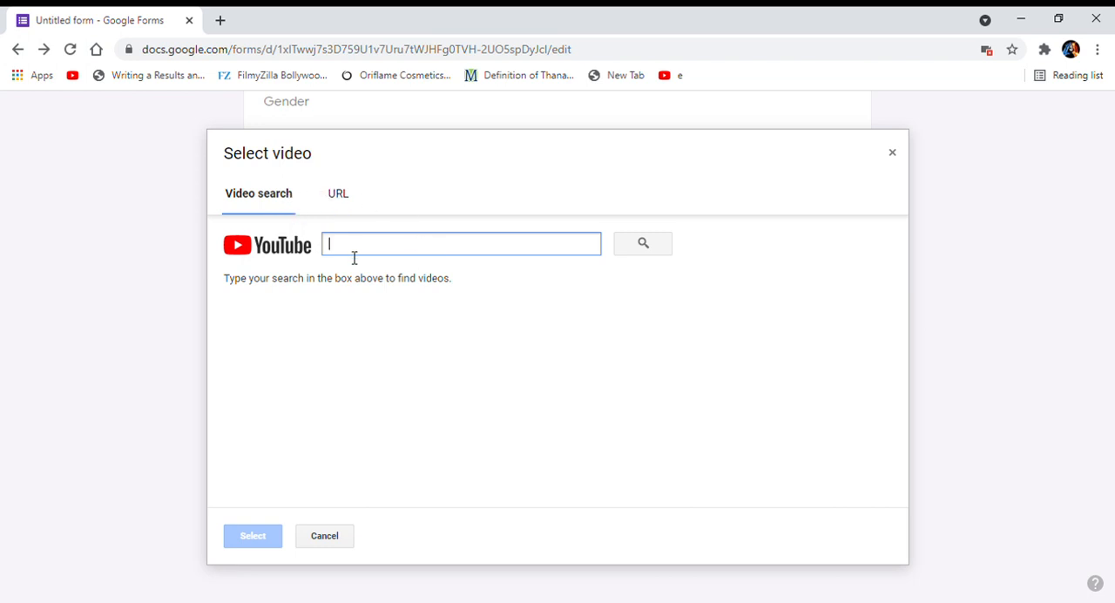
pyautogui.click(341, 191)
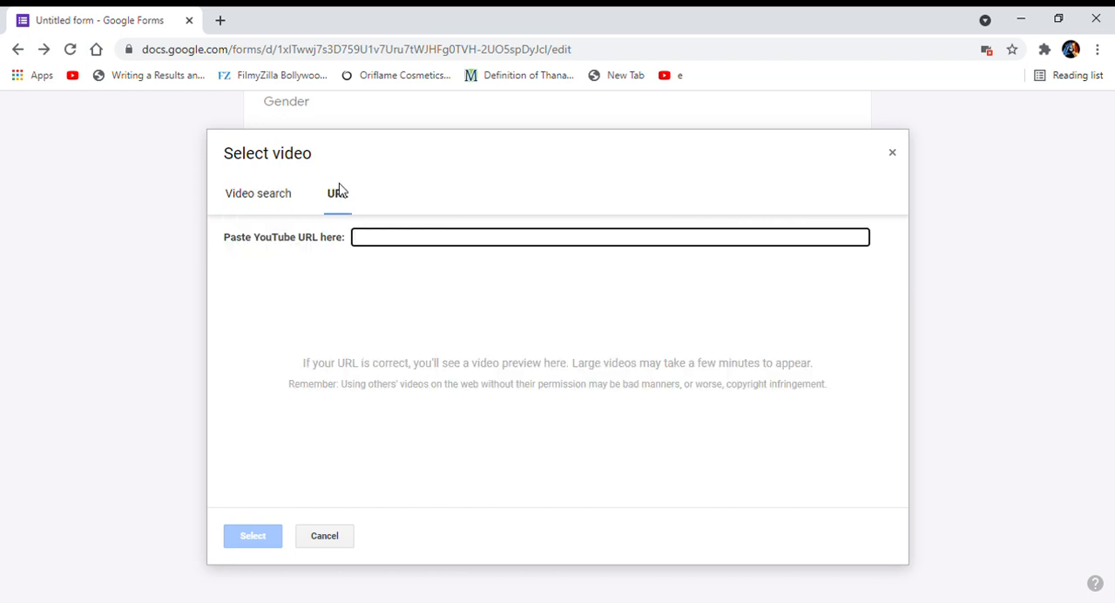
pyautogui.click(221, 20)
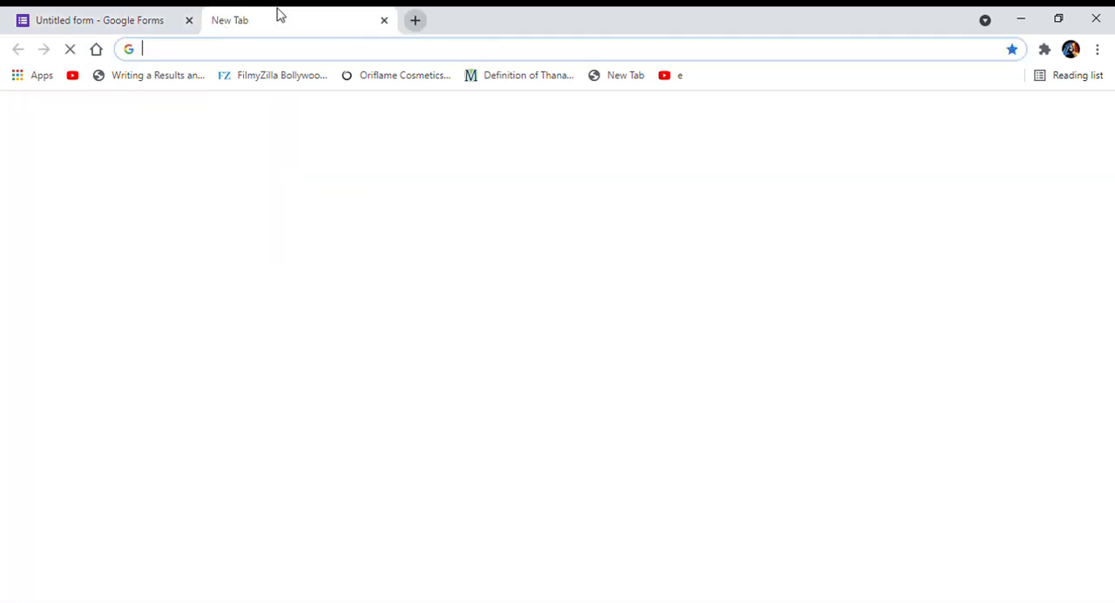
pyautogui.click(364, 55)
pyautogui.write('youru')
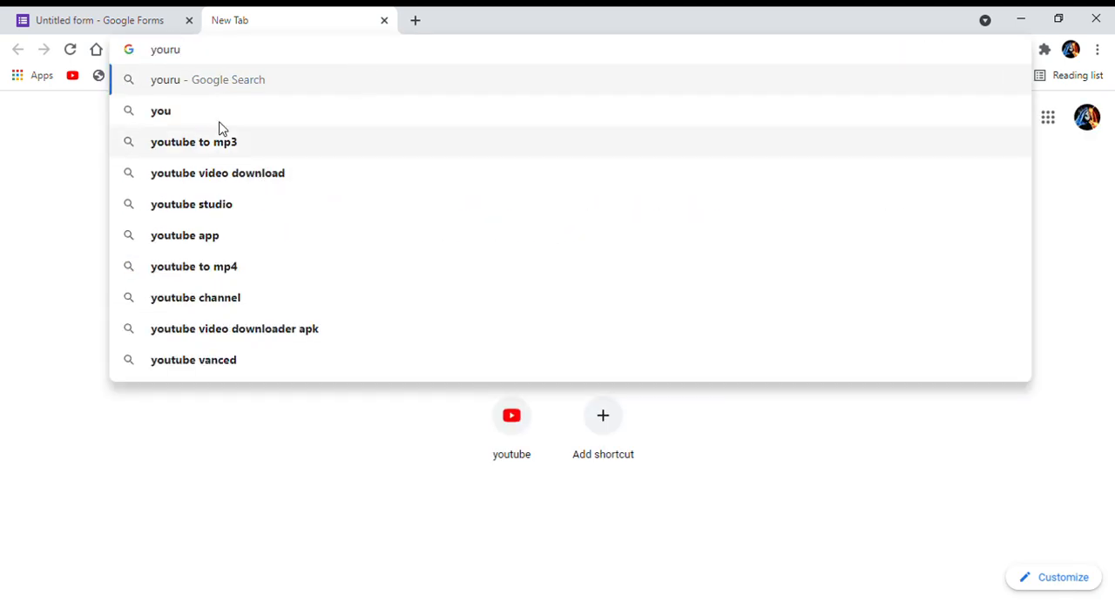
pyautogui.press('BackSpace')
pyautogui.press('BackSpace')
pyautogui.write('tube')
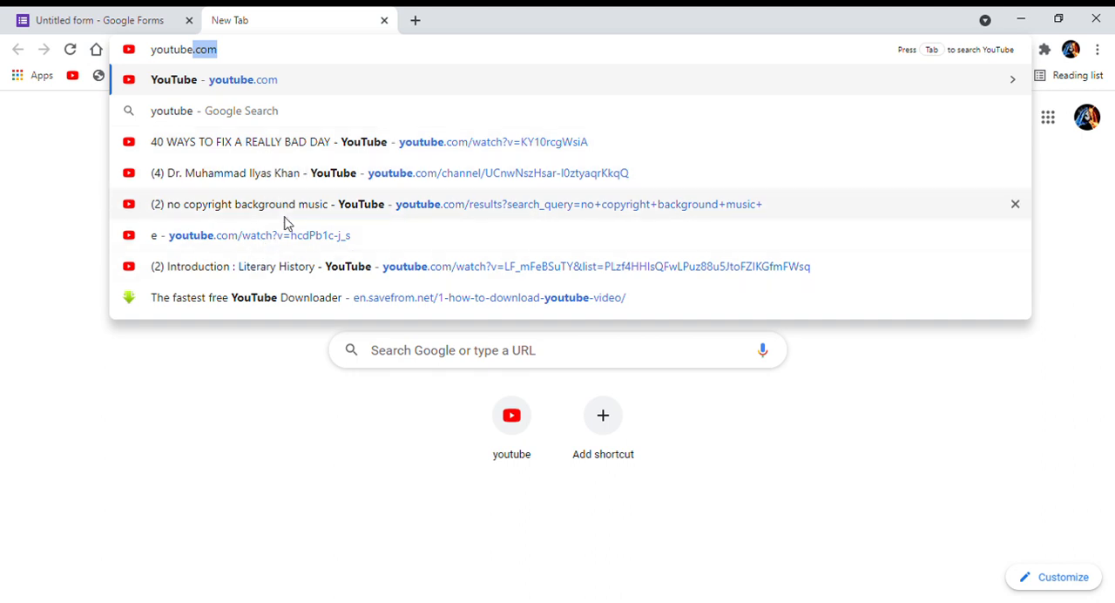
pyautogui.click(319, 145)
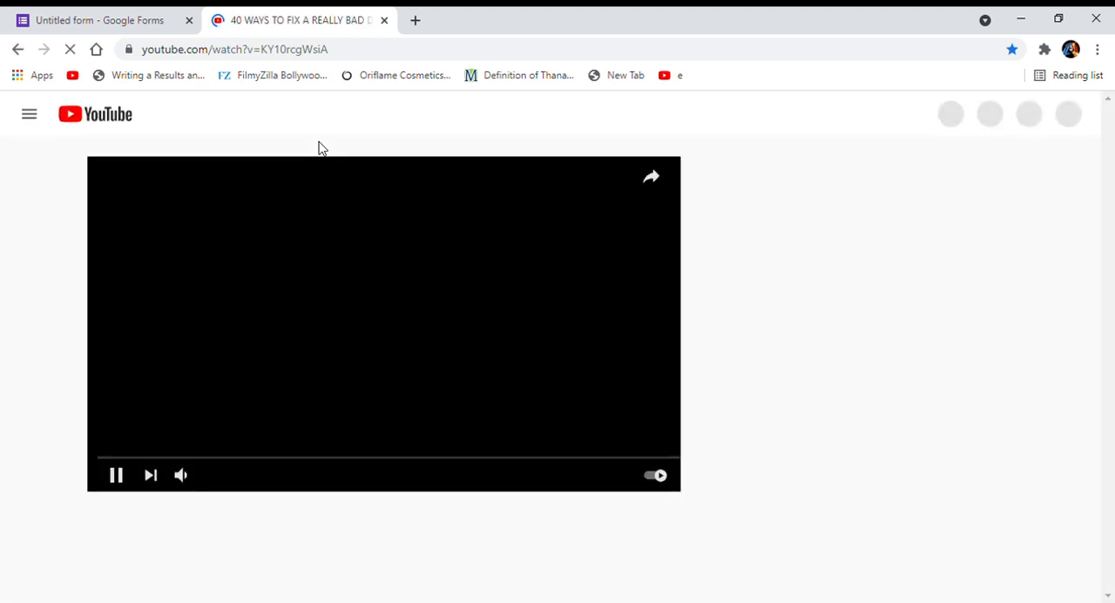
# Copy the YouTube video's URL and use it to insert the video into the form below the untitled title block.
pyautogui.click(258, 56)
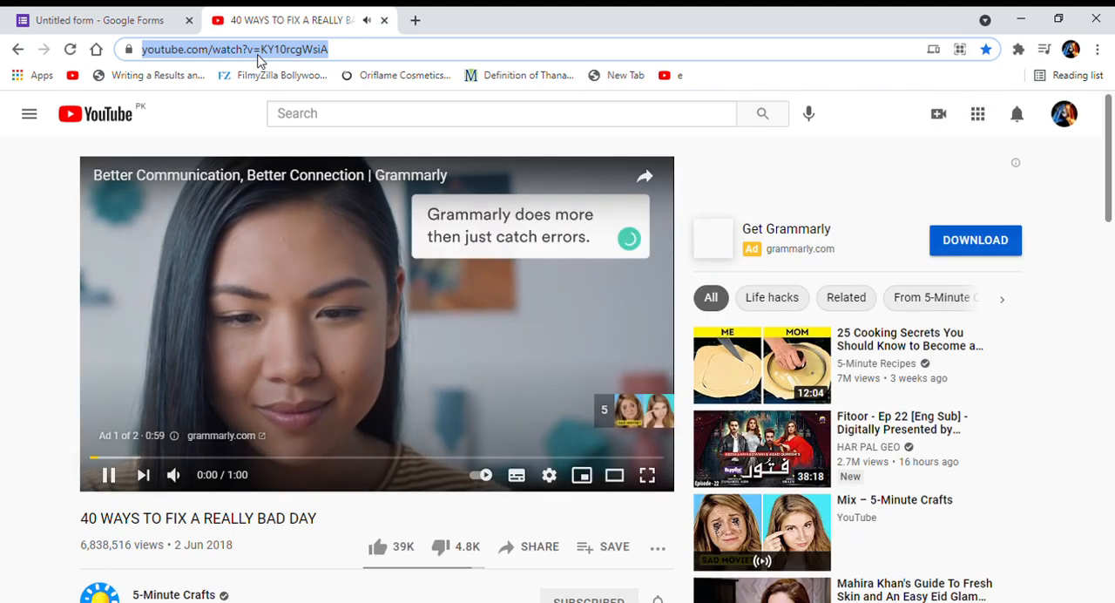
pyautogui.click(271, 320)
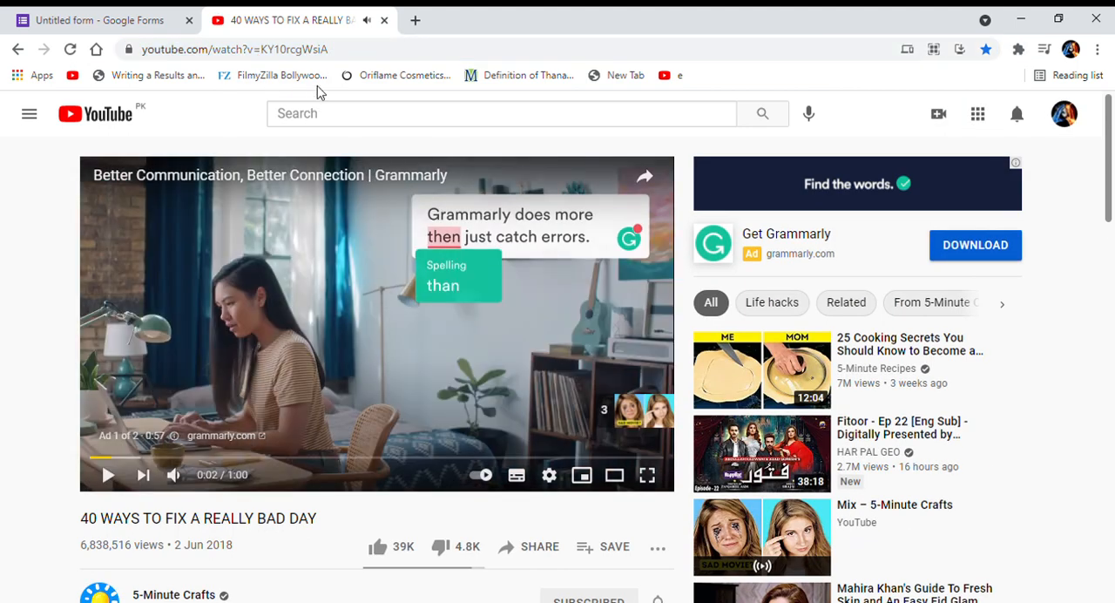
pyautogui.click(341, 59)
pyautogui.hotkey('ctrl', 'c')
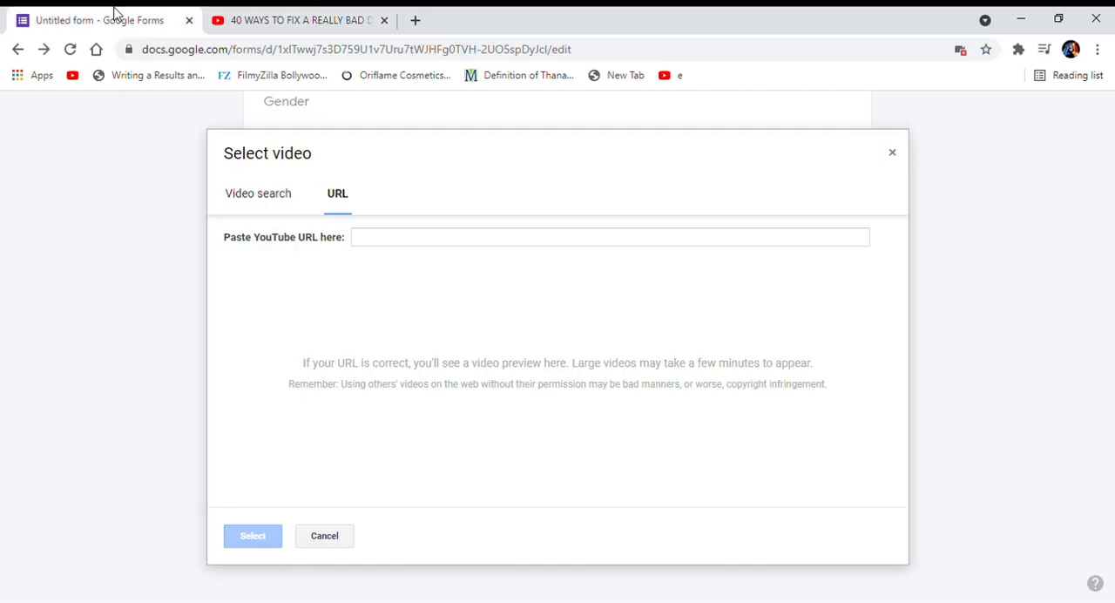
pyautogui.click(116, 16)
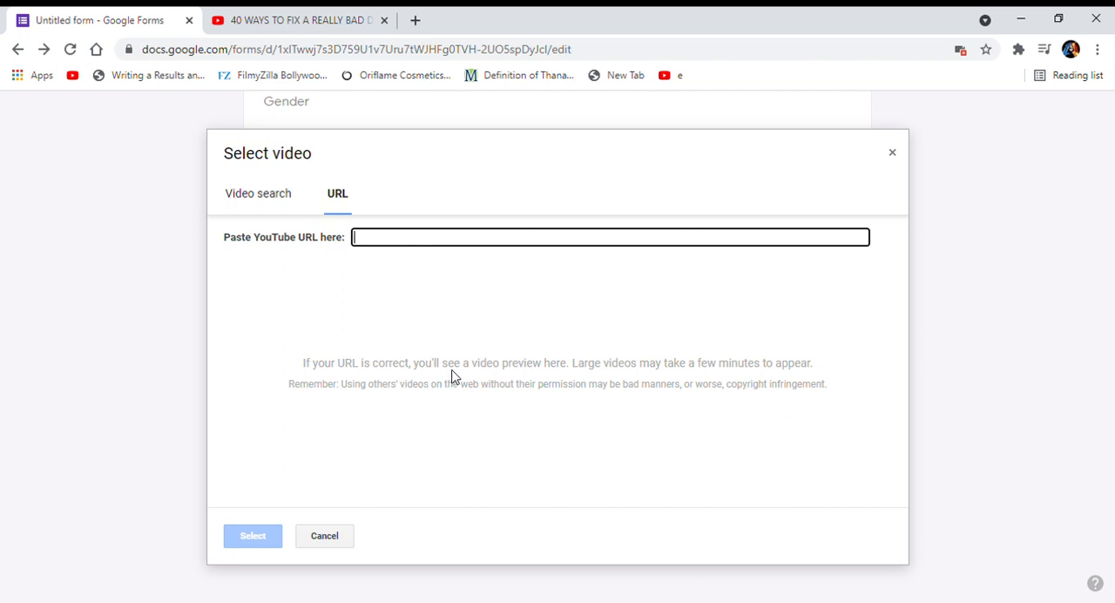
pyautogui.hotkey('ctrl', 'v')
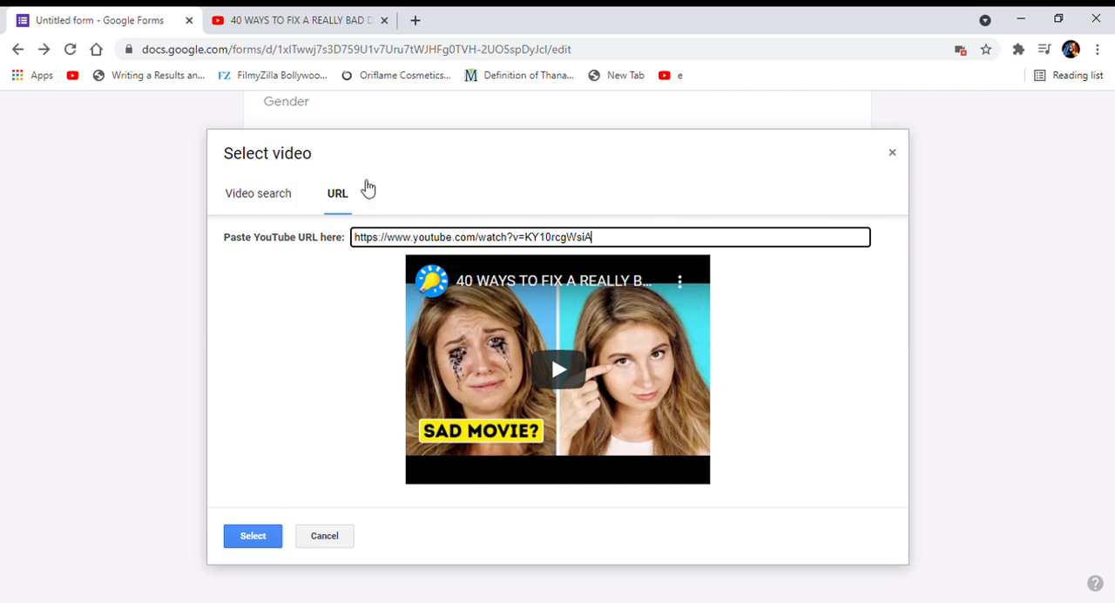
pyautogui.click(250, 532)
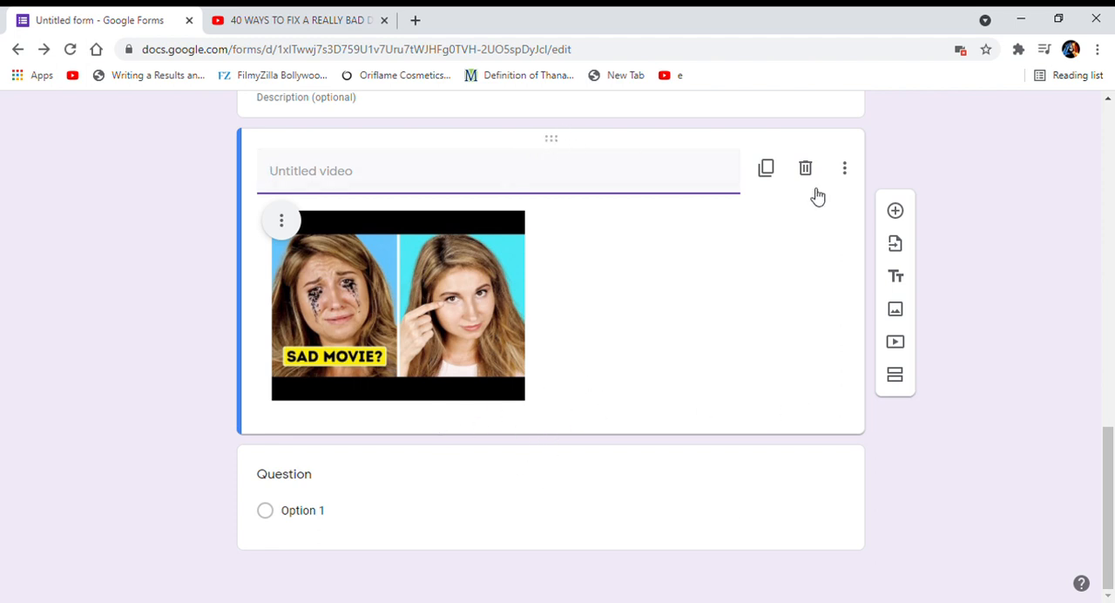
# Show the caption field on the inserted video block and leave it empty.
pyautogui.click(846, 171)
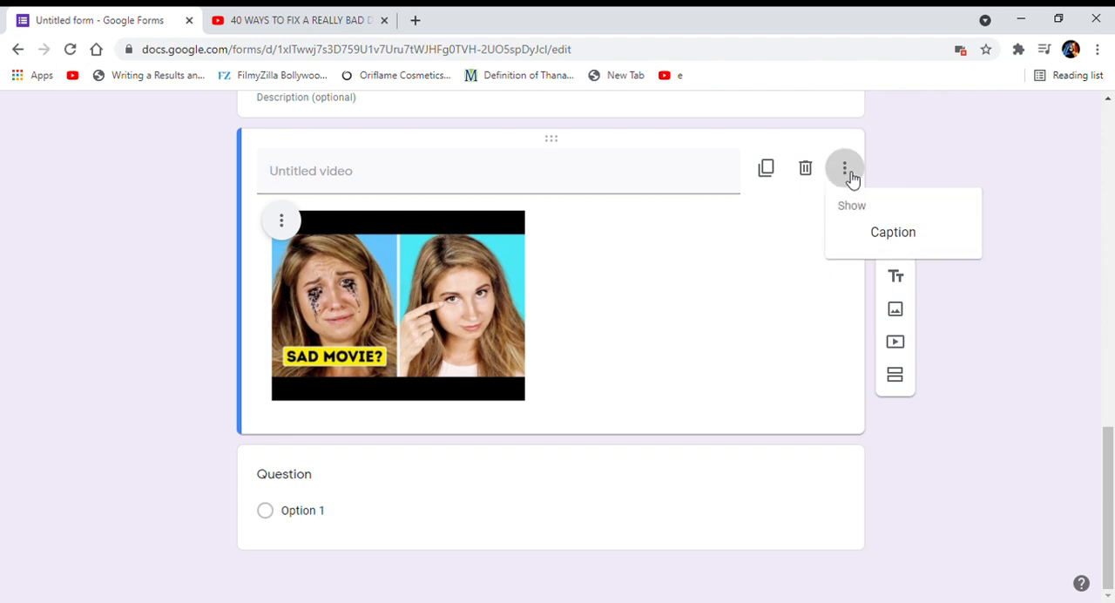
pyautogui.click(867, 234)
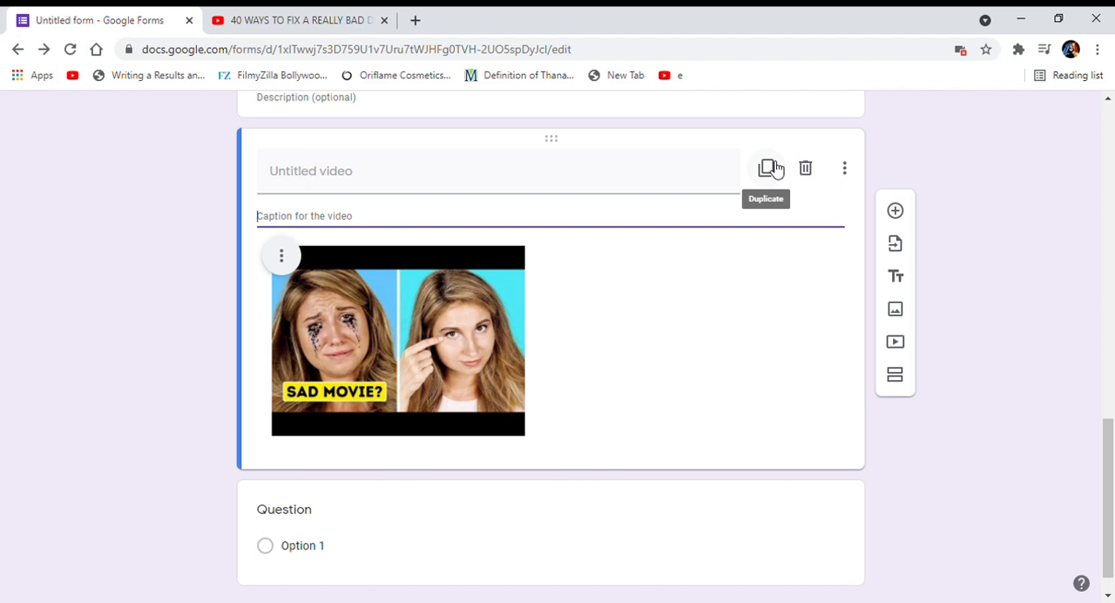
pyautogui.click(1079, 240)
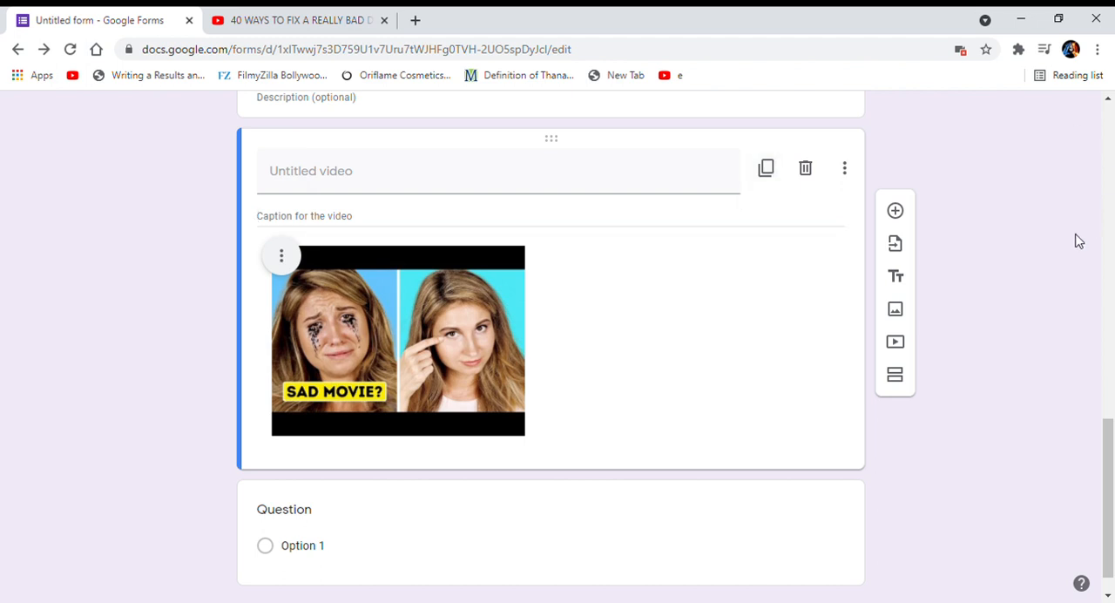
# Add a new section after the video block and open its title for editing.
pyautogui.scroll(-1, 667, 441)
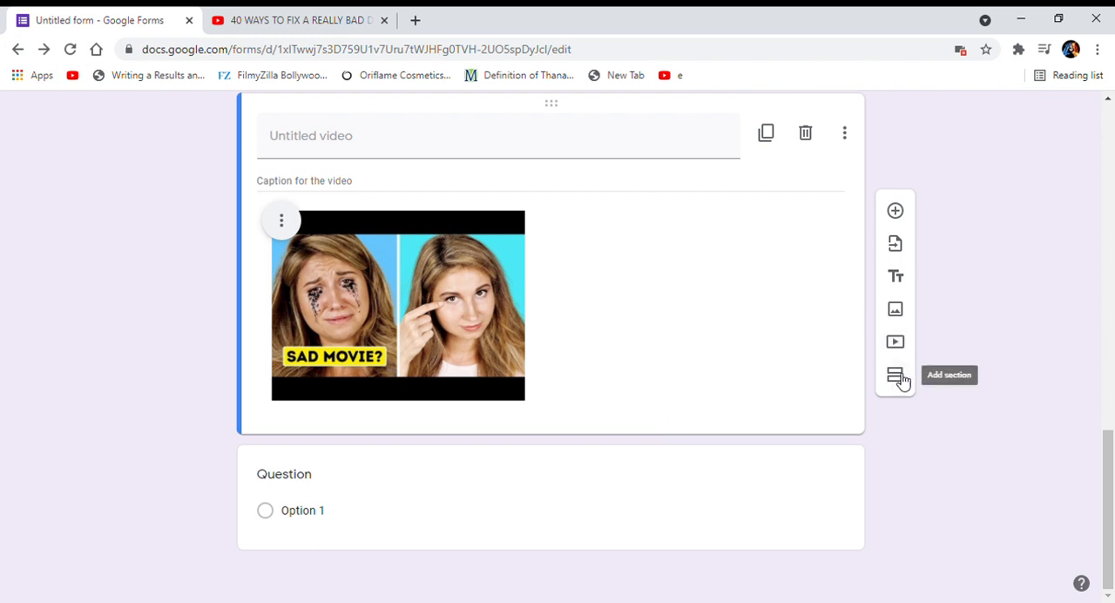
pyautogui.click(897, 377)
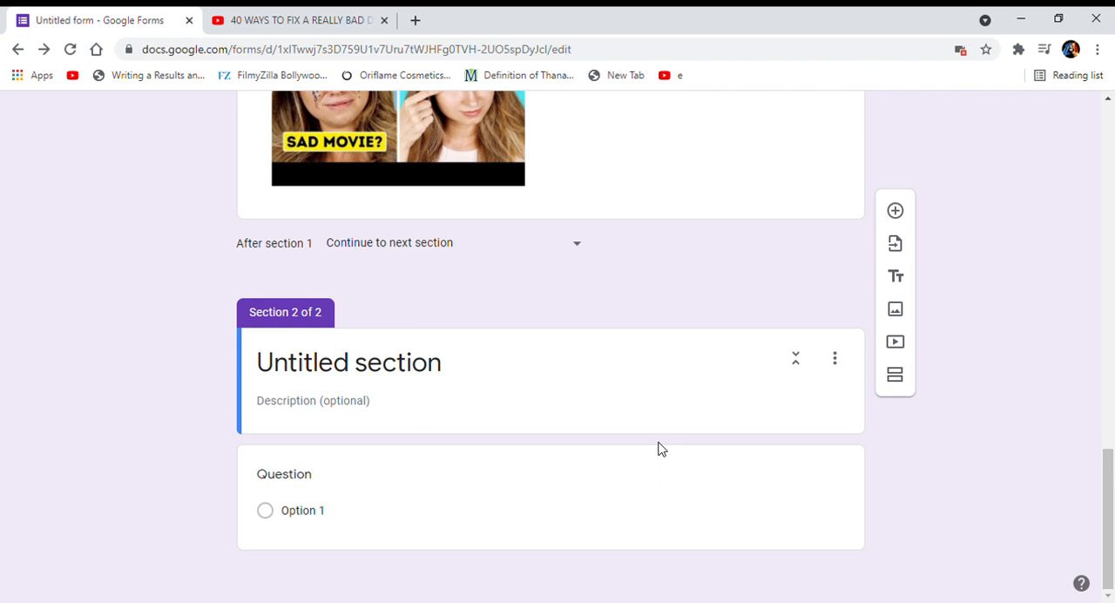
pyautogui.click(466, 376)
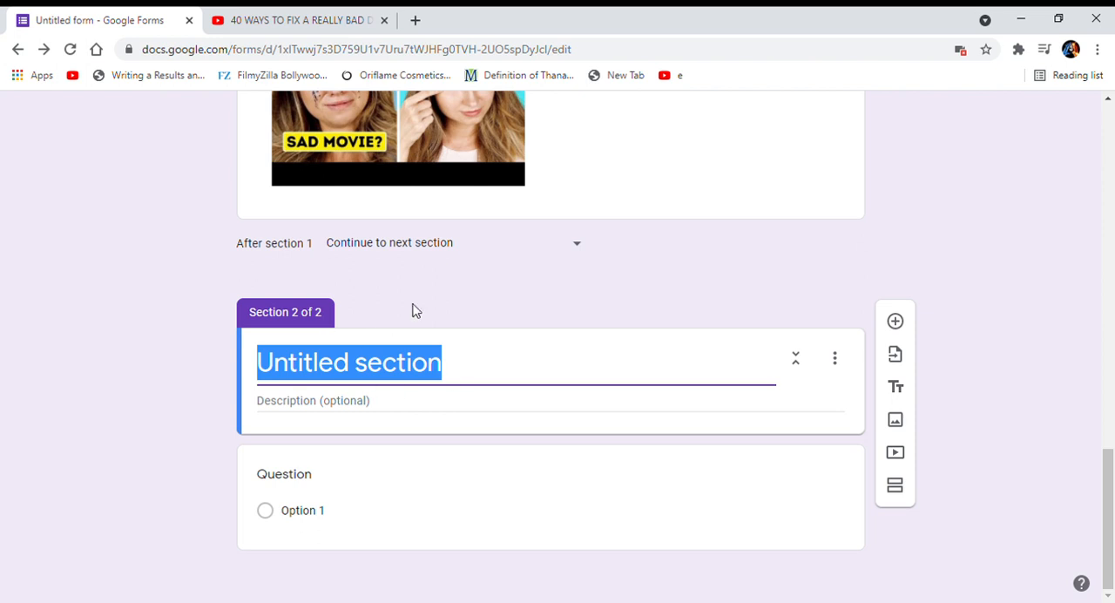
# Try blue, orange and deep orange as the form's theme colour, and settle on Green #4caf50.
pyautogui.scroll(10, 853, 142)
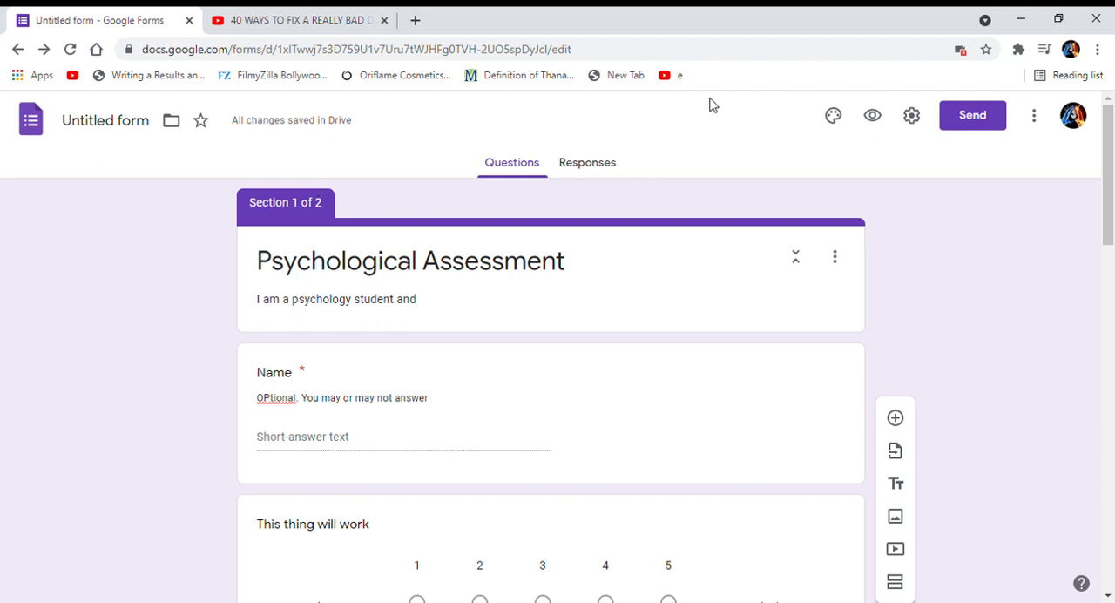
pyautogui.click(834, 124)
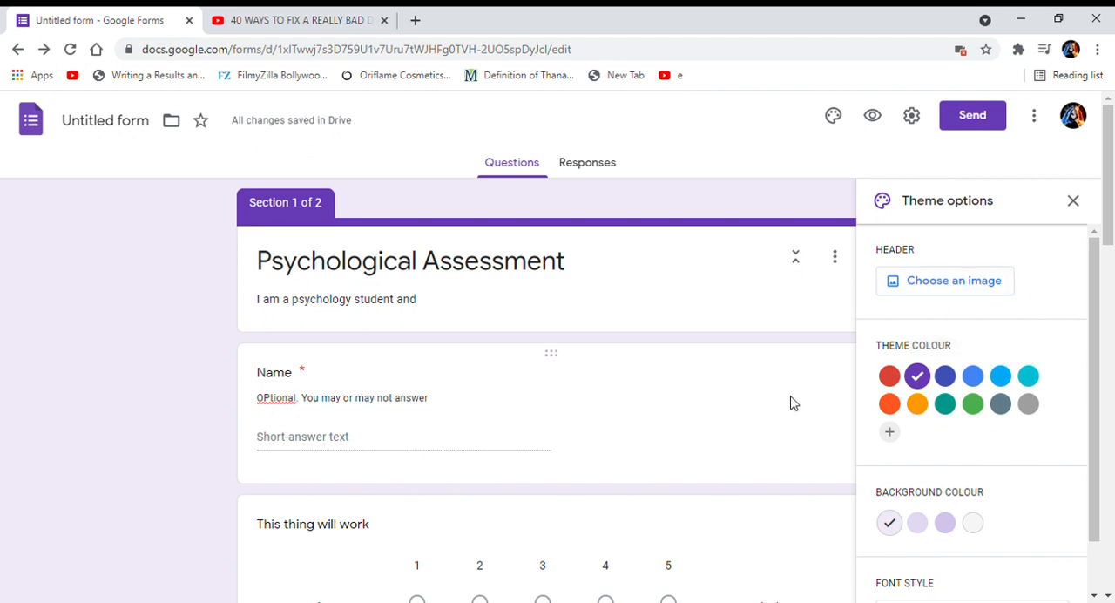
pyautogui.click(979, 381)
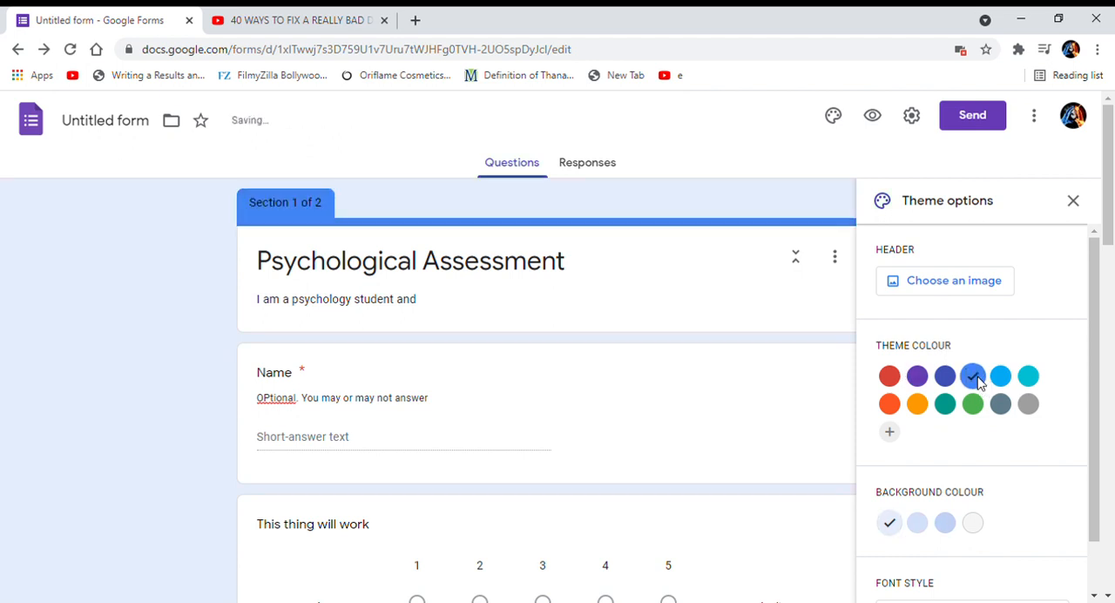
pyautogui.click(919, 409)
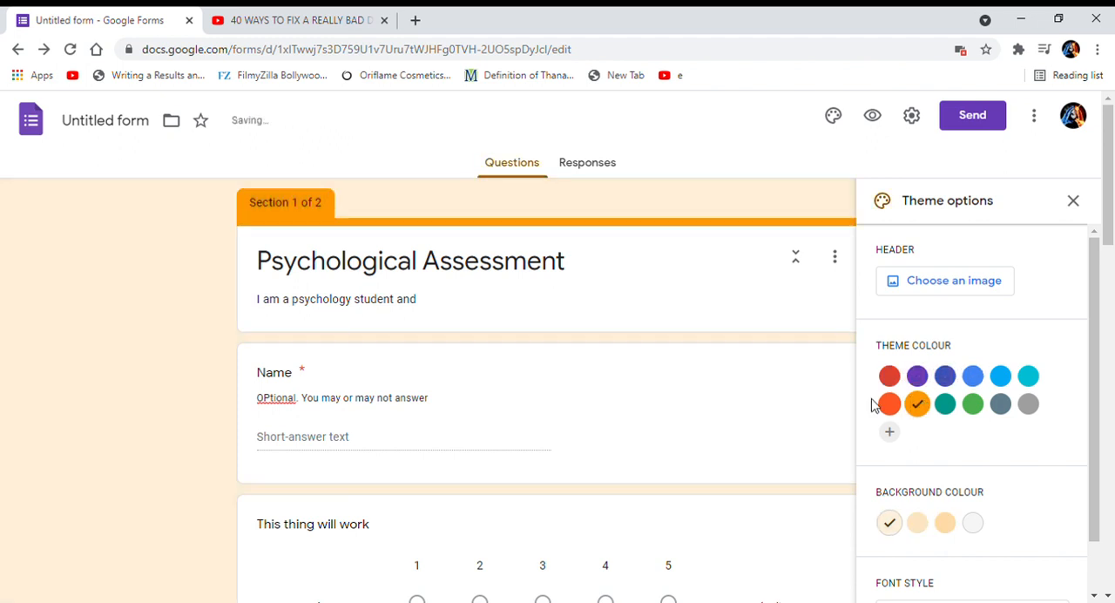
pyautogui.click(888, 404)
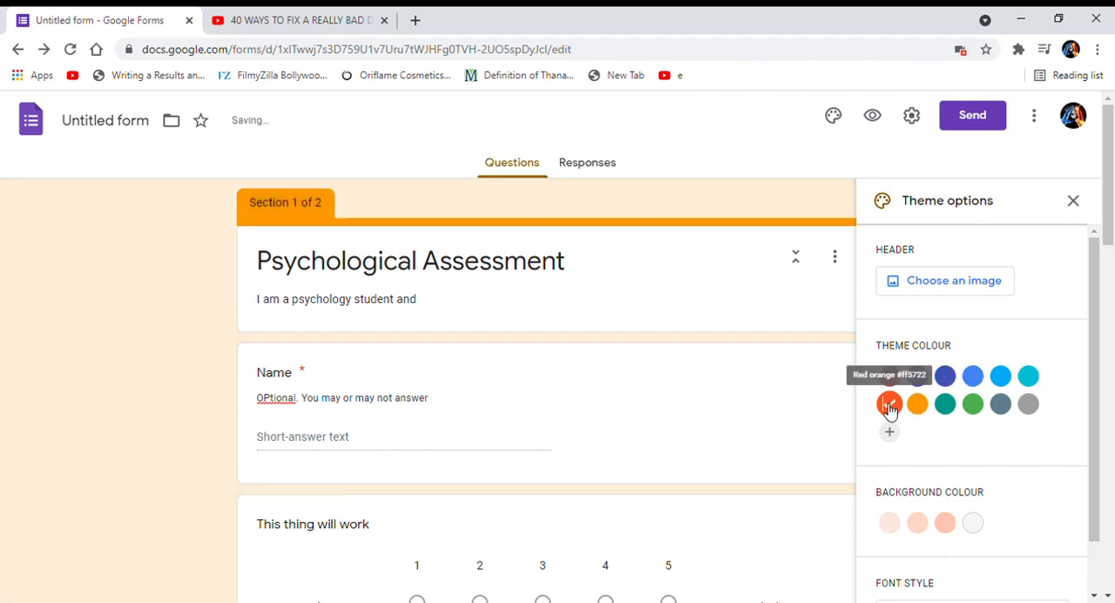
pyautogui.click(982, 413)
# Try the medium green tint as the form's background colour, and settle on the darkest green tint.
pyautogui.scroll(-1, 985, 459)
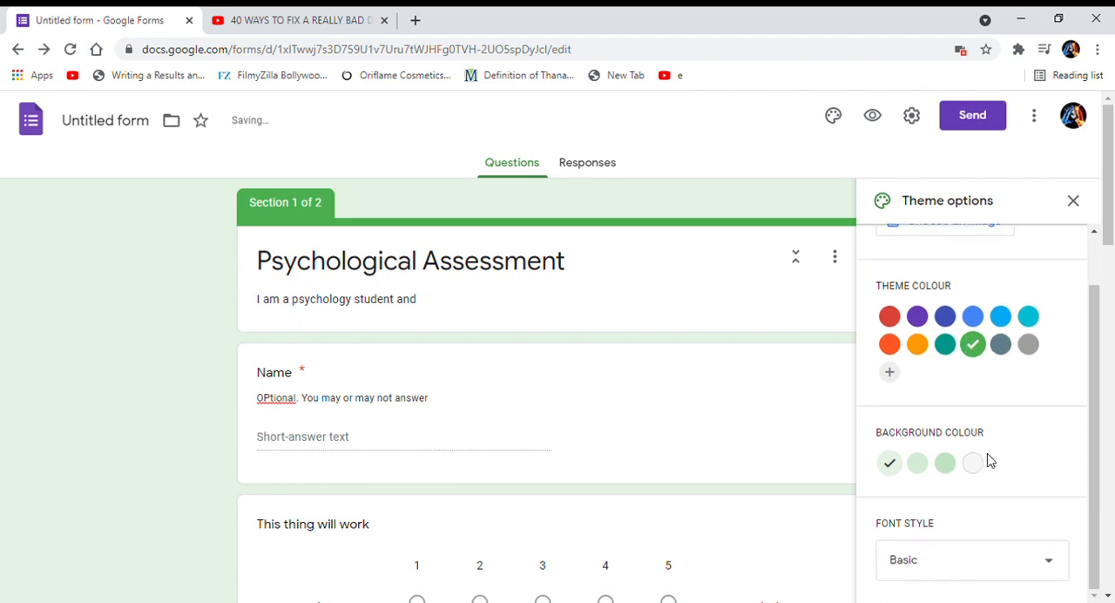
pyautogui.click(918, 466)
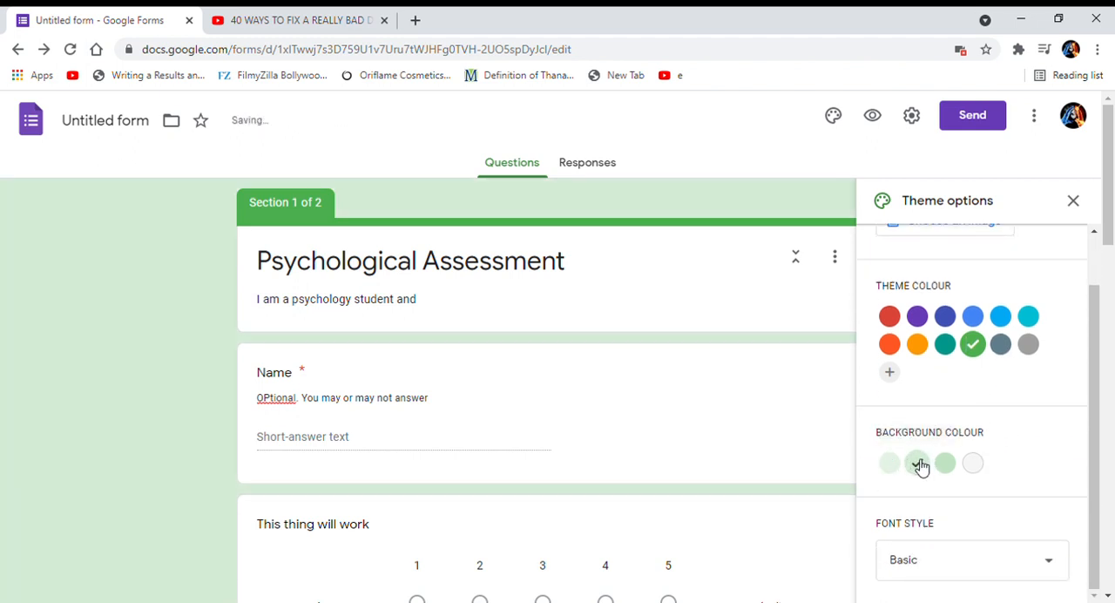
pyautogui.click(944, 464)
pyautogui.scroll(-4, 943, 467)
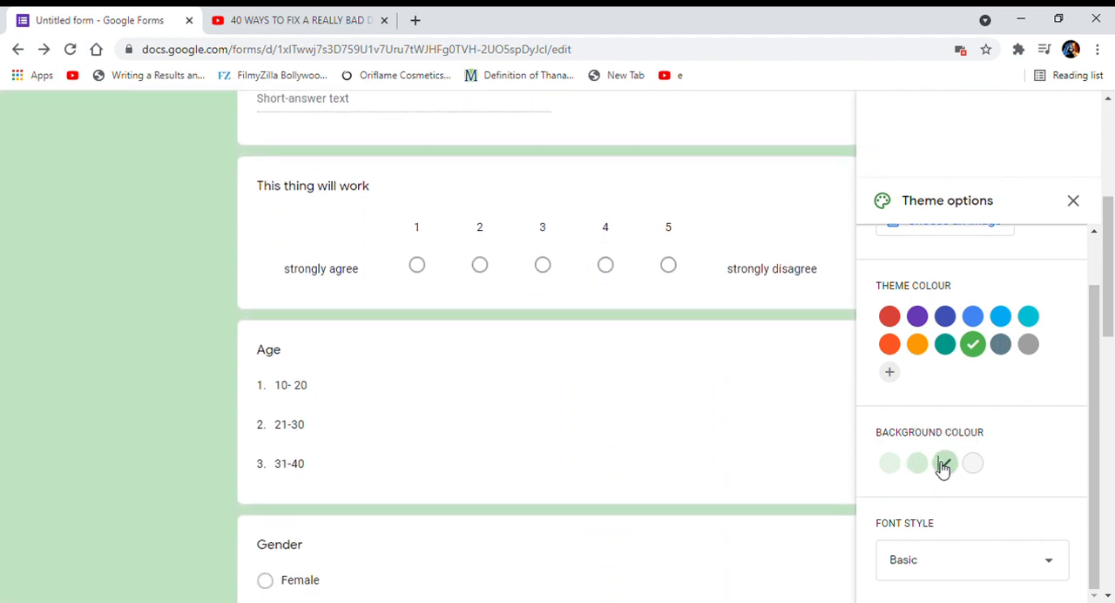
# Set the form's font style to Decorative and review the questions in that style.
pyautogui.click(905, 575)
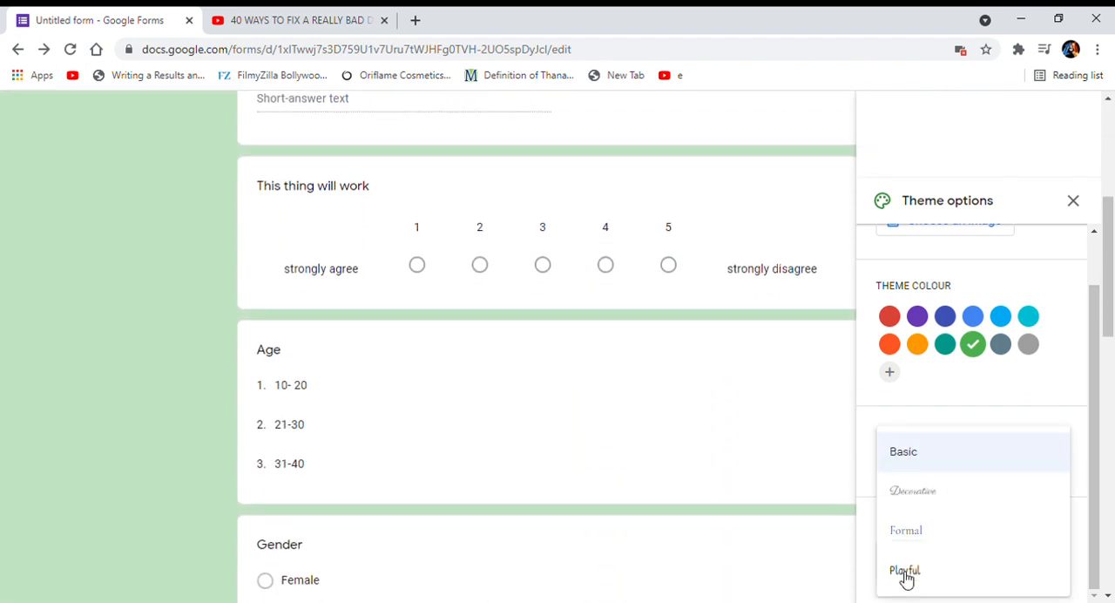
pyautogui.click(905, 499)
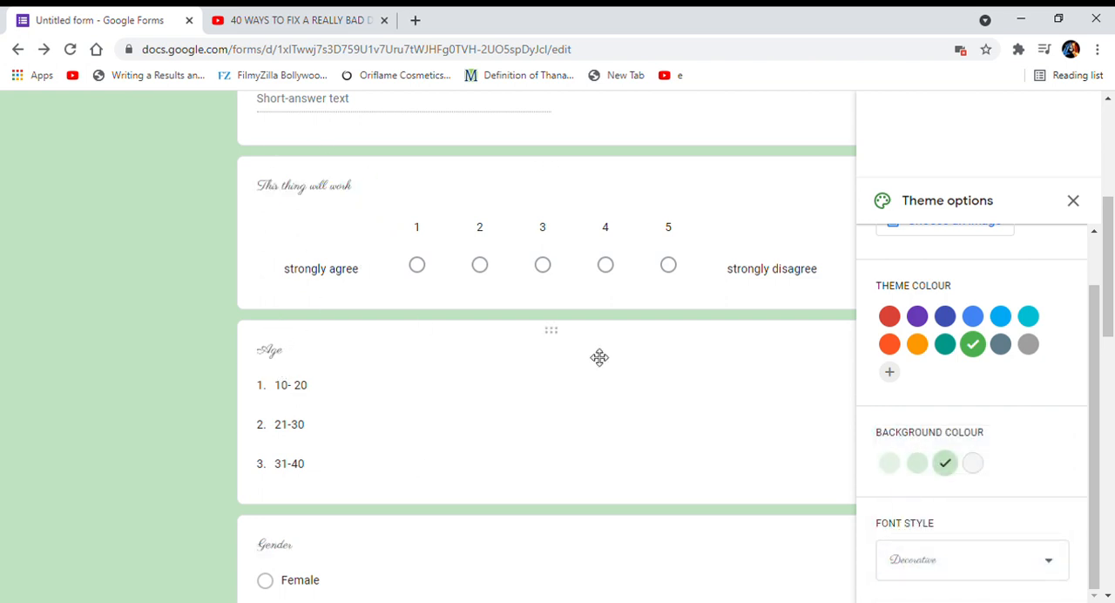
pyautogui.scroll(-2, 729, 535)
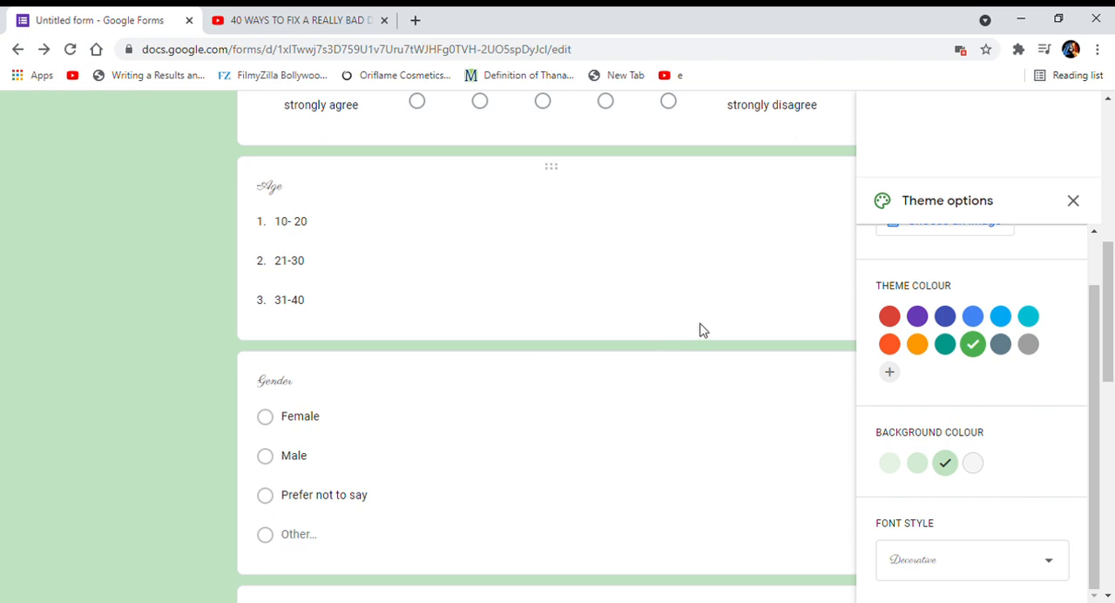
# Close the theme options and preview the form from its title down to the embedded video.
pyautogui.scroll(5, 704, 330)
pyautogui.click(1077, 202)
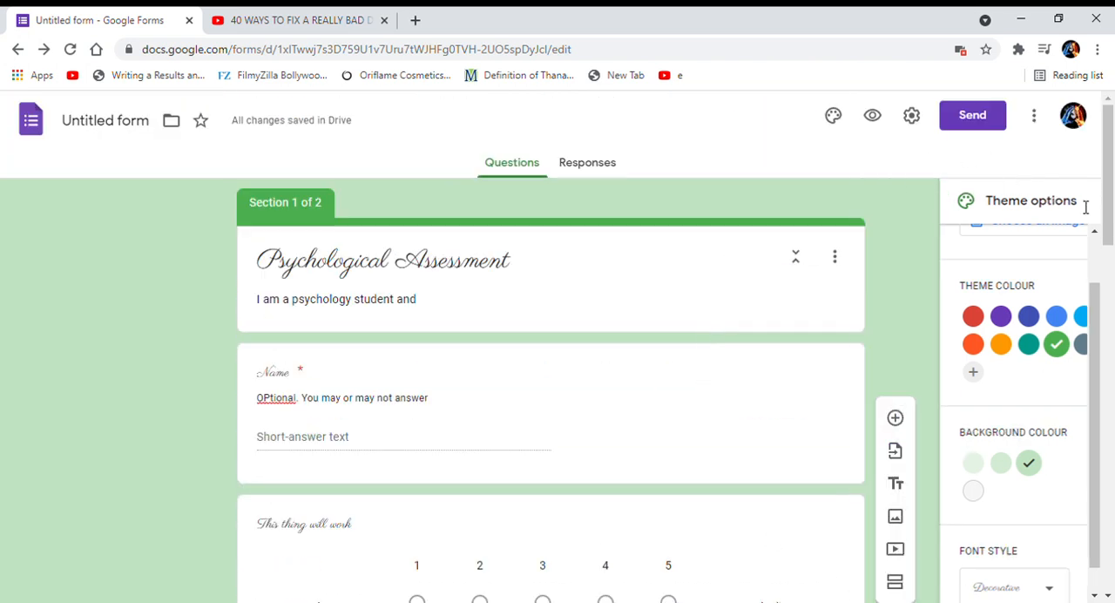
pyautogui.click(875, 119)
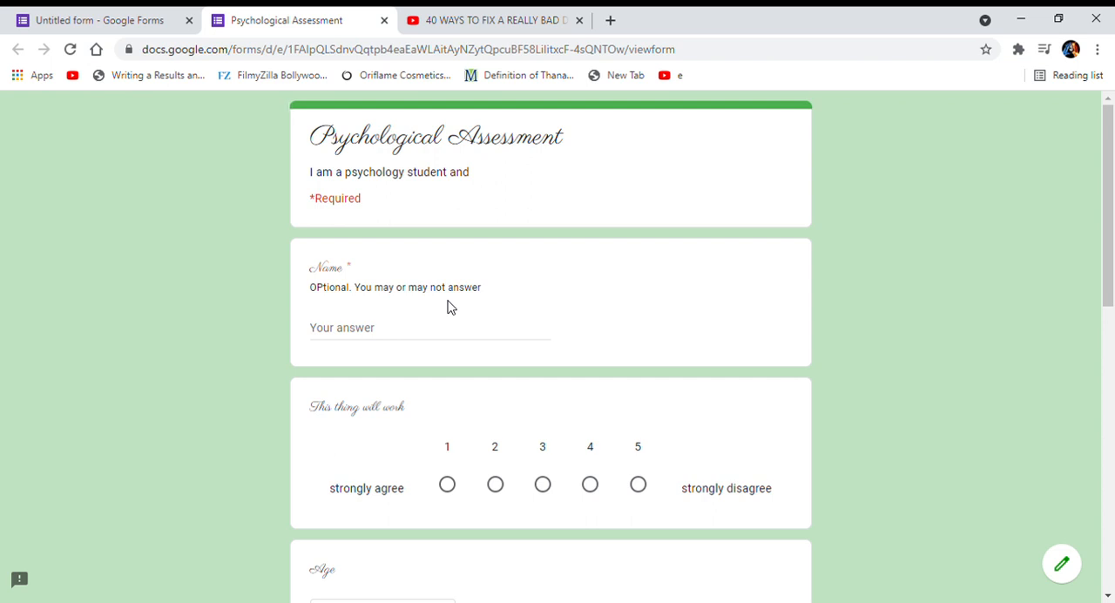
pyautogui.scroll(-1, 448, 305)
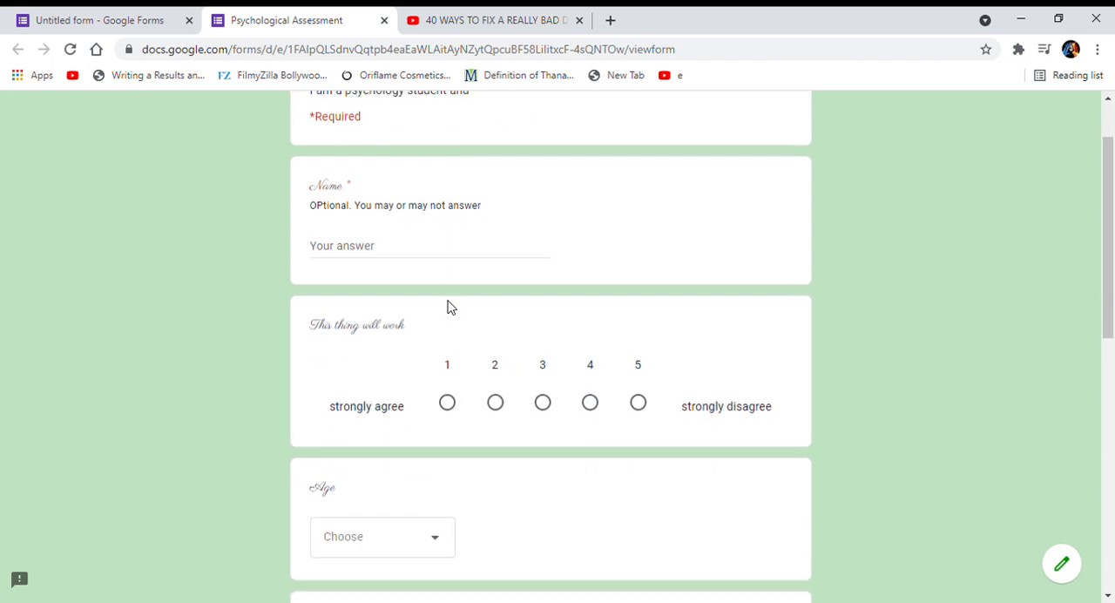
pyautogui.scroll(1, 530, 185)
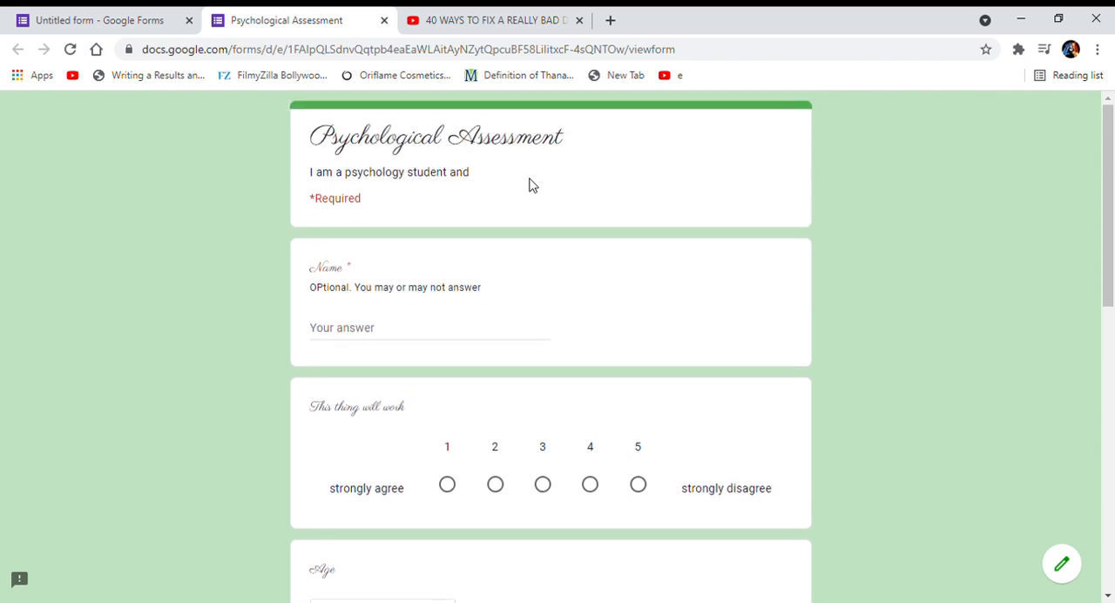
pyautogui.scroll(-8, 530, 185)
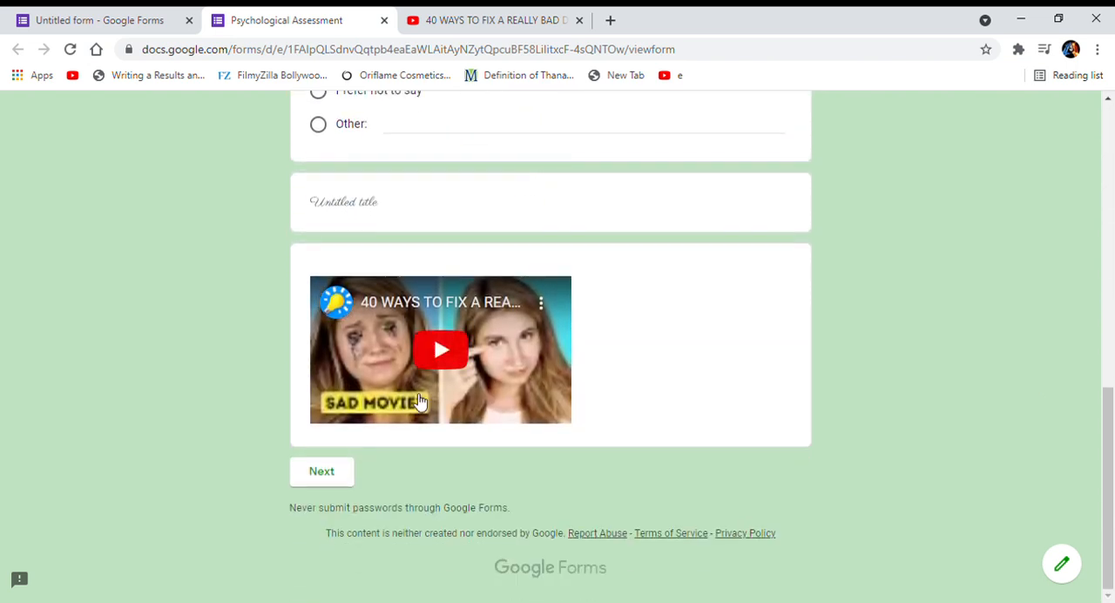
# Try to advance the preview to the next section without answering the Name question, and return to the form editor.
pyautogui.click(327, 471)
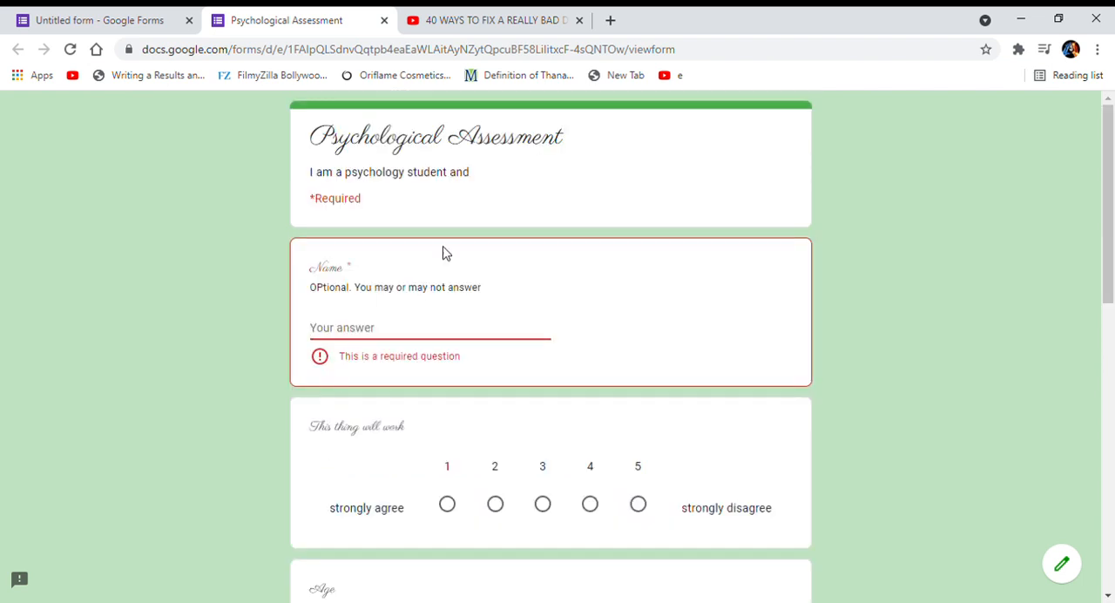
pyautogui.scroll(-8, 650, 316)
pyautogui.scroll(8, 650, 317)
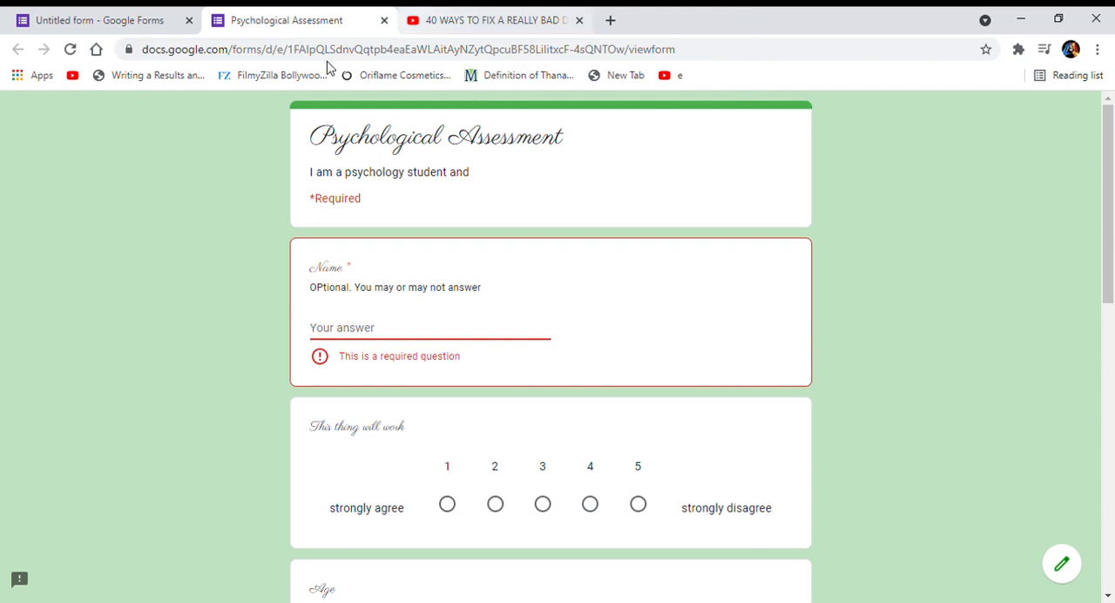
pyautogui.click(385, 20)
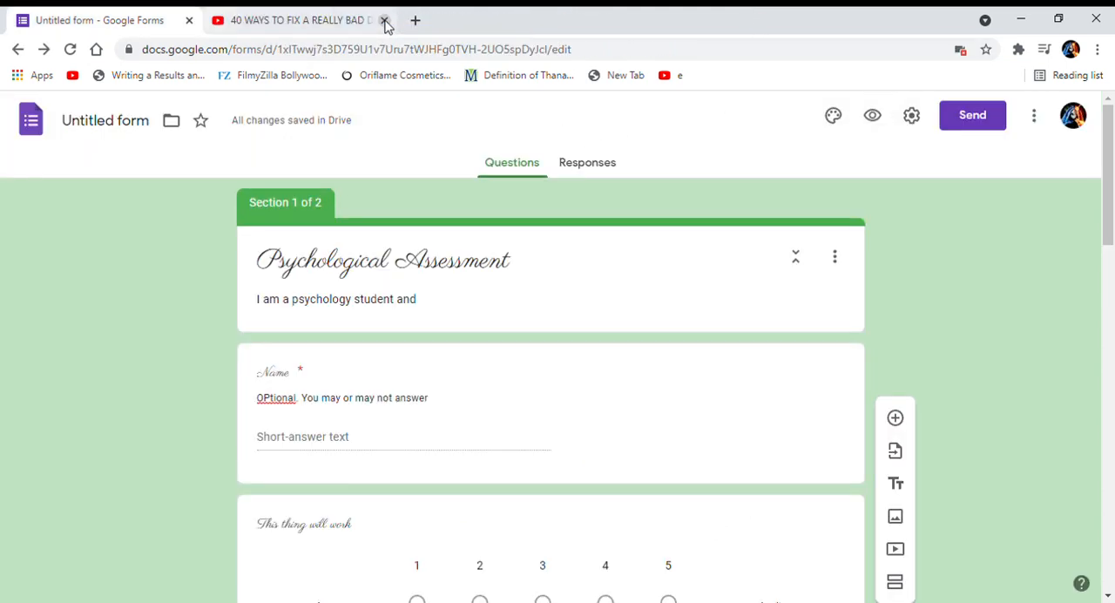
# Review the form's General, Presentation and Quizzes settings, including the confirmation message, and leave without saving.
pyautogui.click(912, 115)
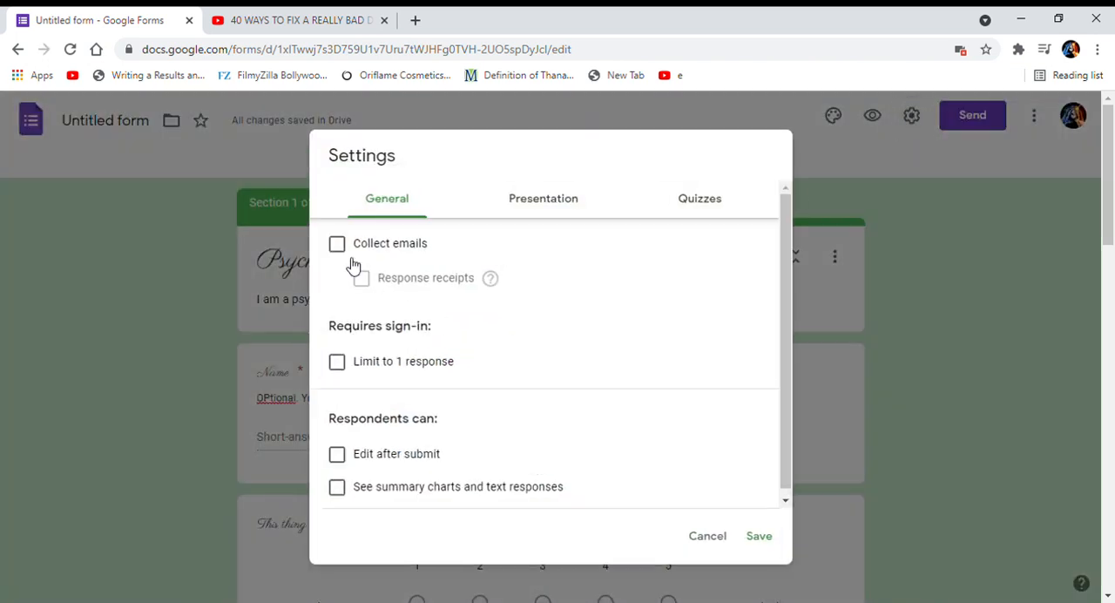
pyautogui.scroll(-1, 443, 278)
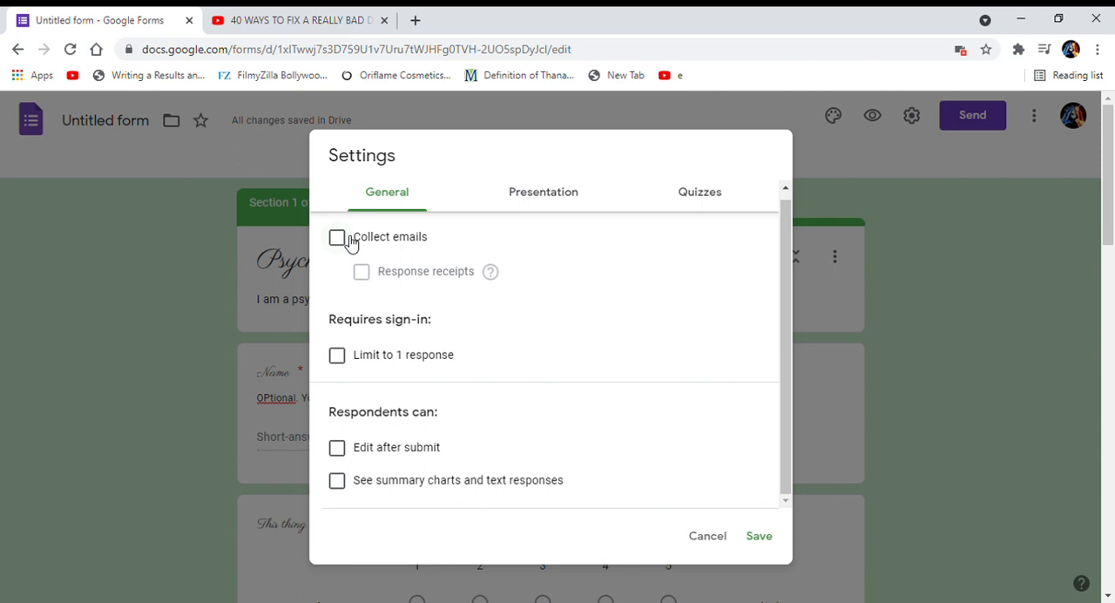
pyautogui.scroll(-3, 386, 355)
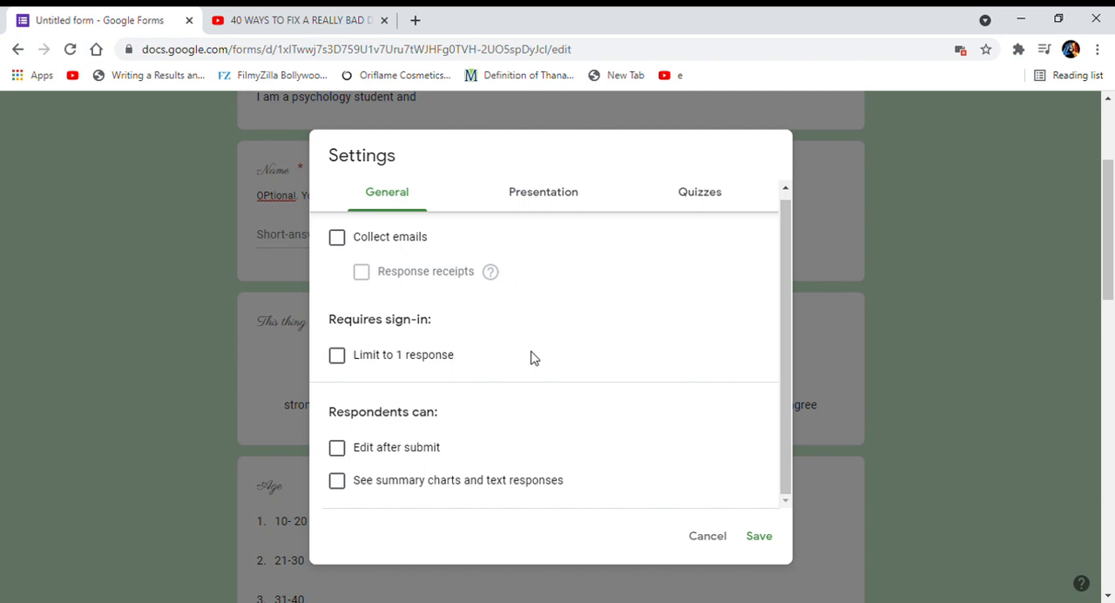
pyautogui.scroll(-1, 534, 357)
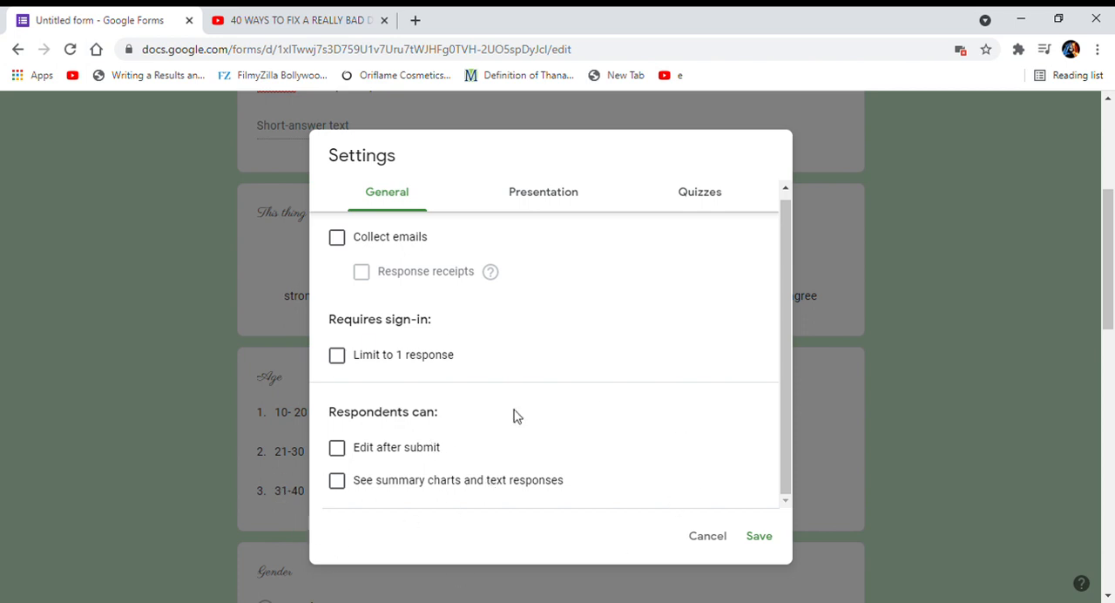
pyautogui.click(555, 200)
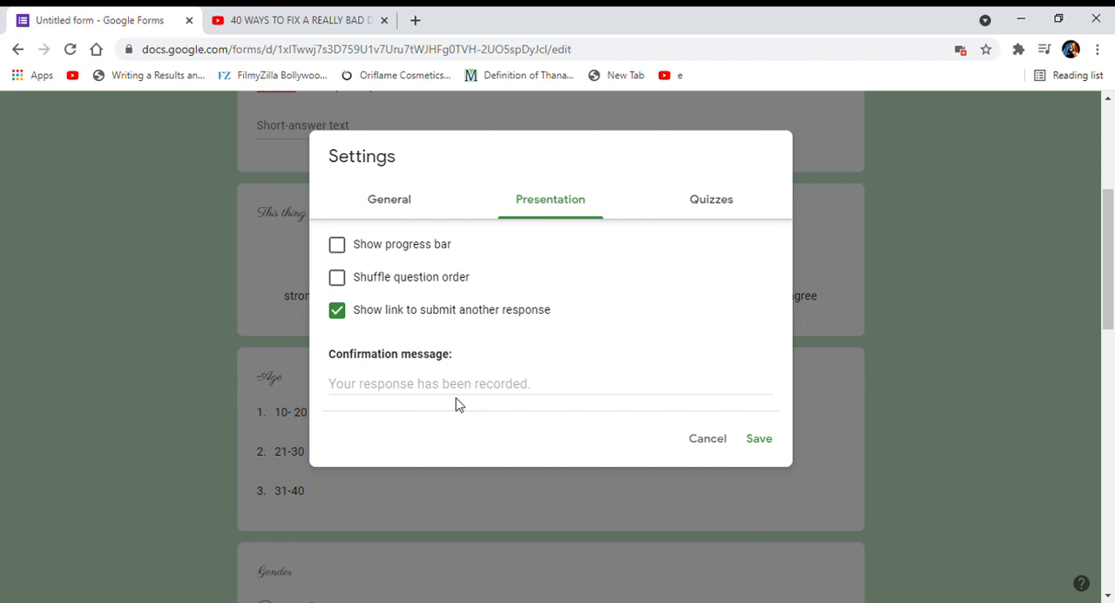
pyautogui.click(427, 387)
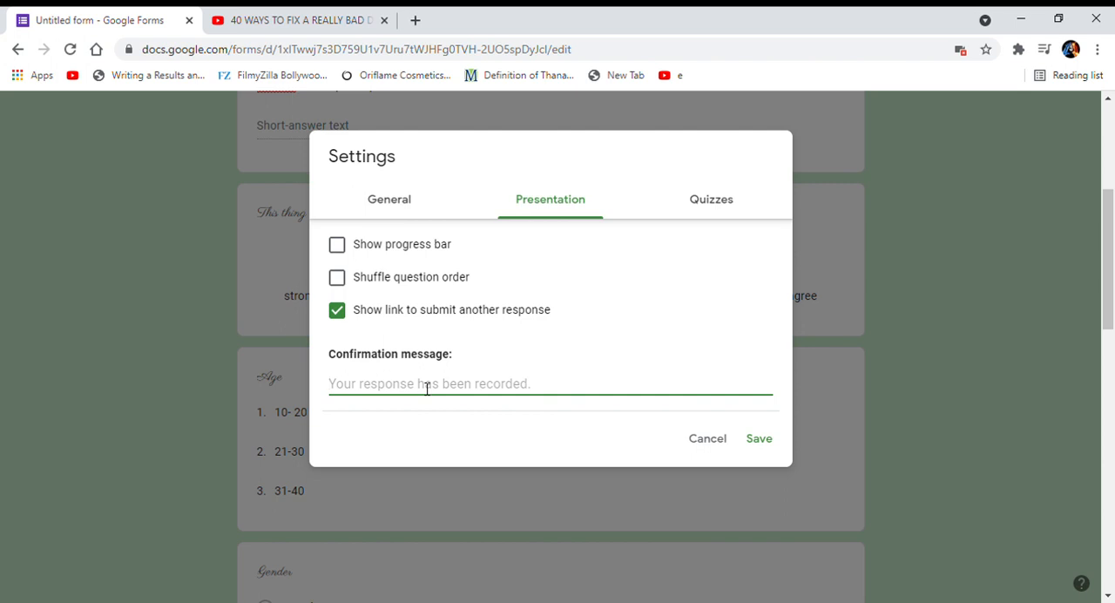
pyautogui.scroll(-4, 592, 374)
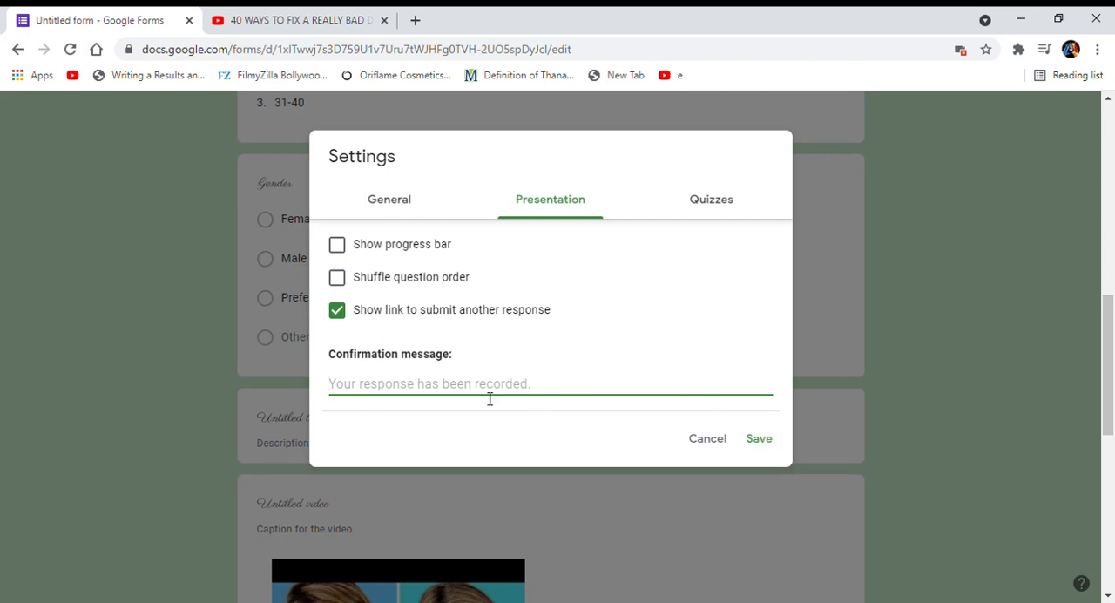
pyautogui.click(713, 213)
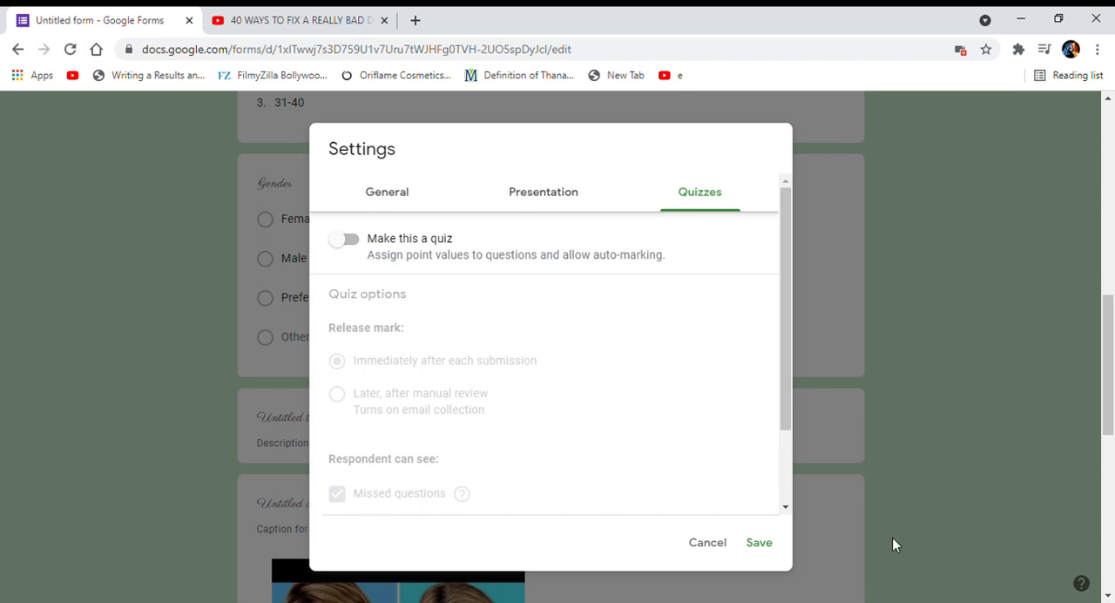
pyautogui.click(728, 552)
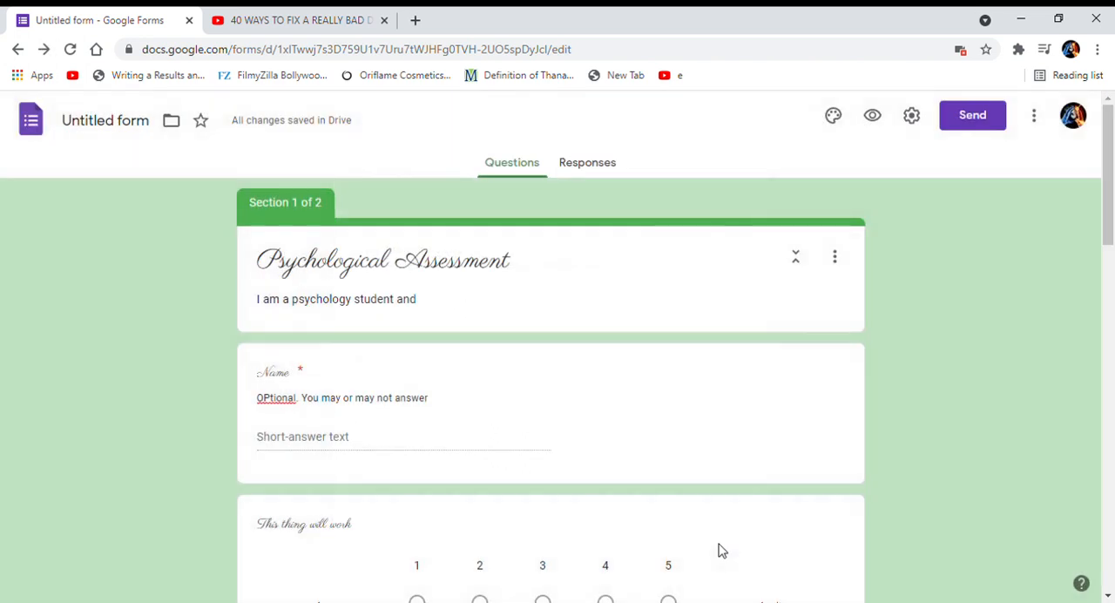
# Set up sending the form by email with the form included in the message, leaving the recipient empty.
pyautogui.click(996, 122)
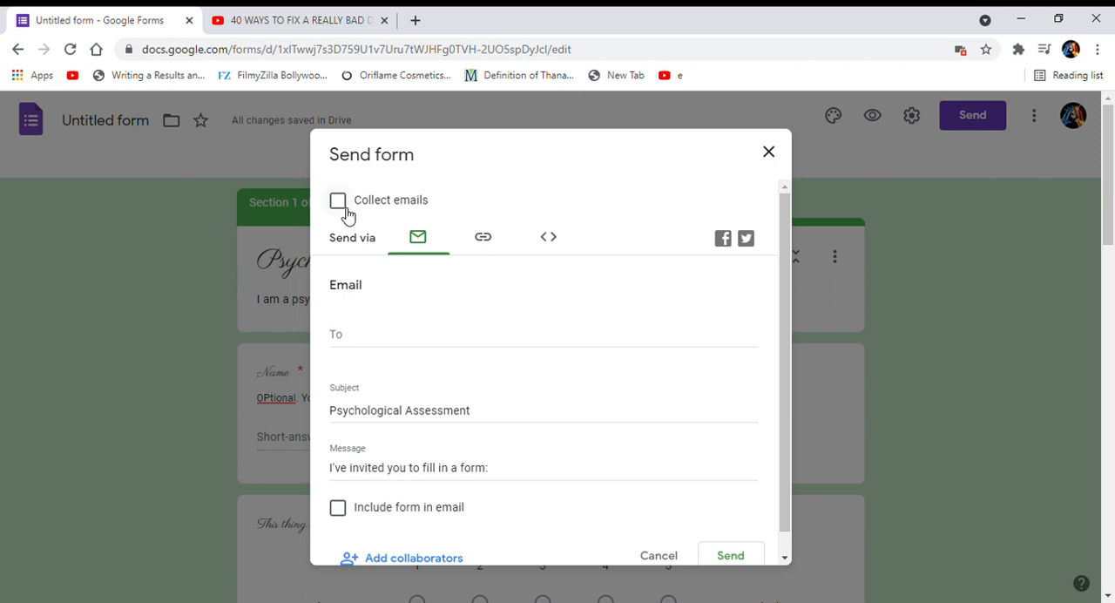
pyautogui.click(356, 333)
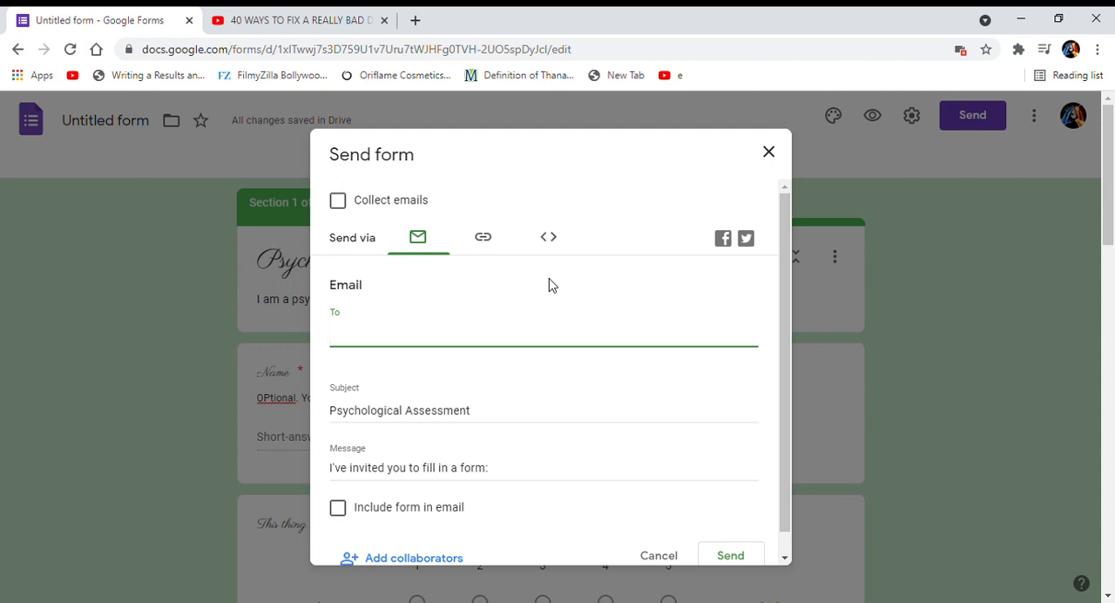
pyautogui.scroll(-1, 381, 411)
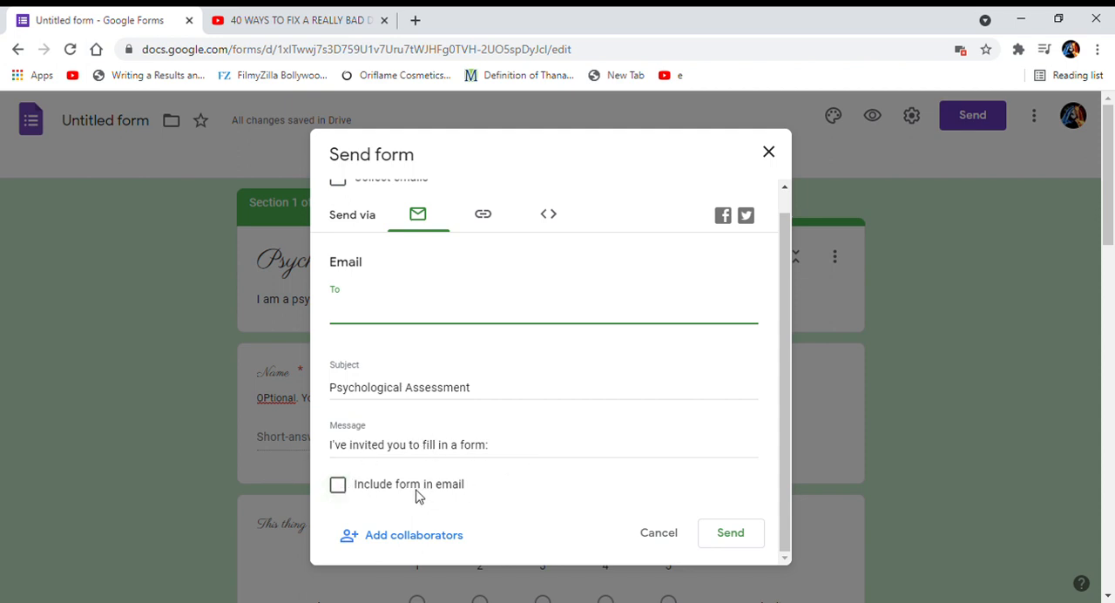
pyautogui.click(339, 494)
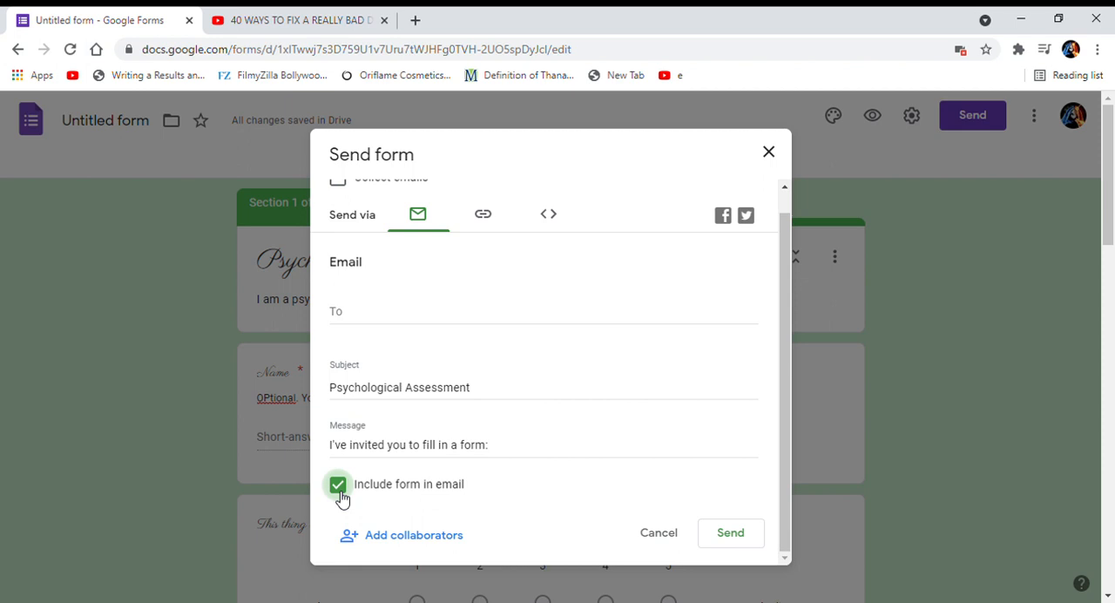
# Shorten the form's shareable URL and check the embed HTML and email sending options.
pyautogui.click(473, 230)
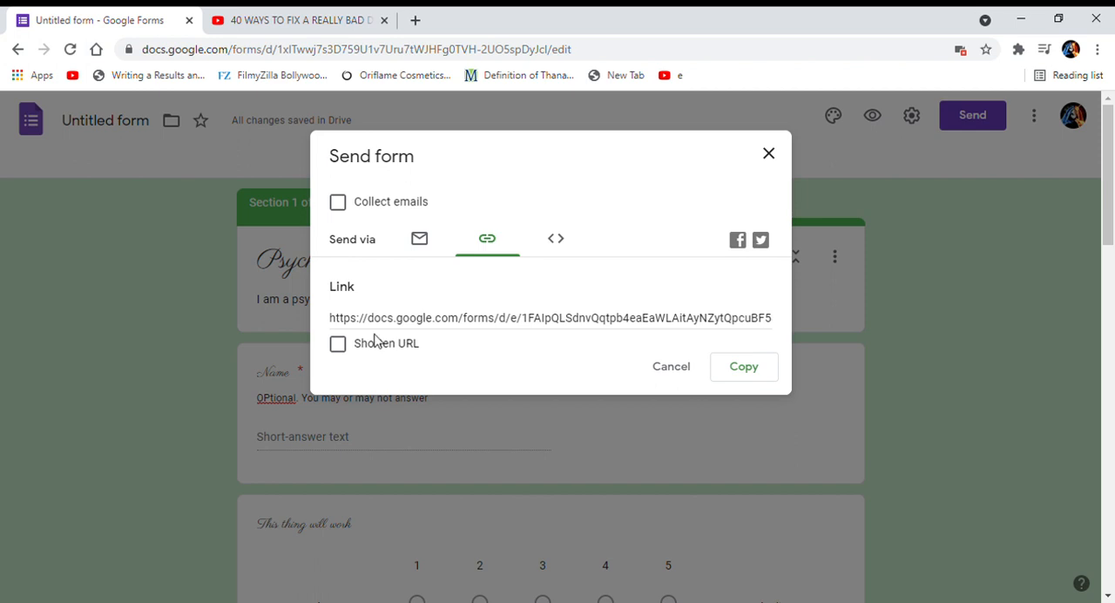
pyautogui.click(343, 347)
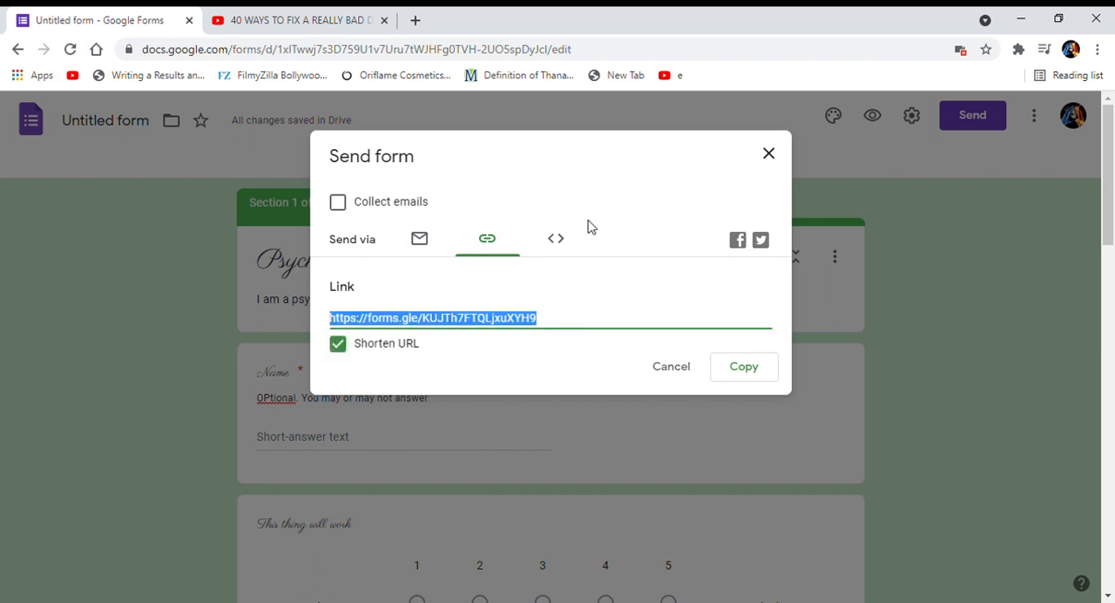
pyautogui.click(558, 247)
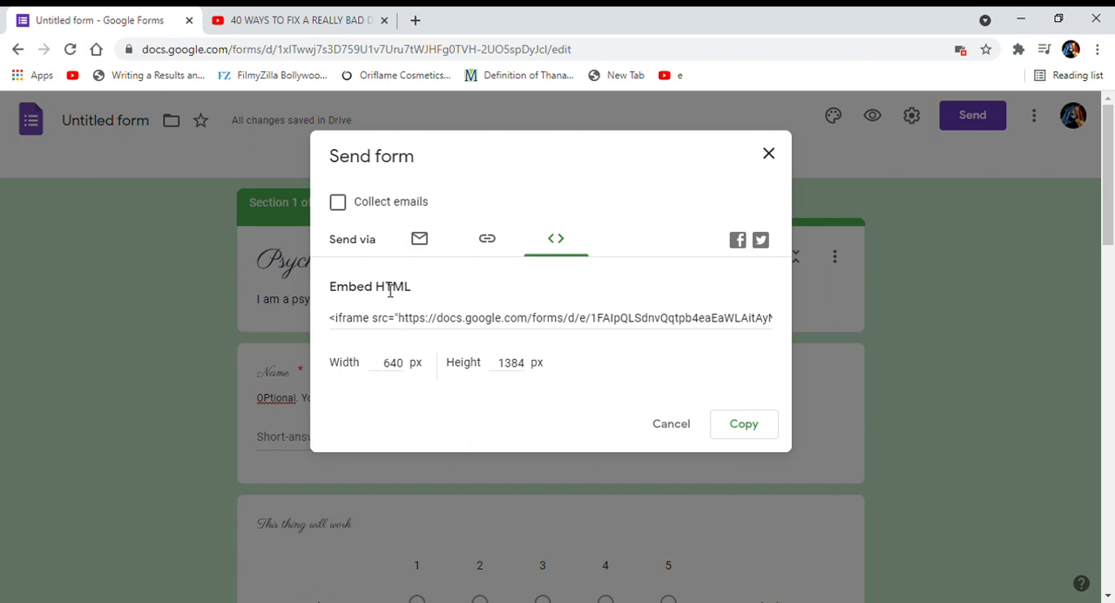
pyautogui.click(425, 245)
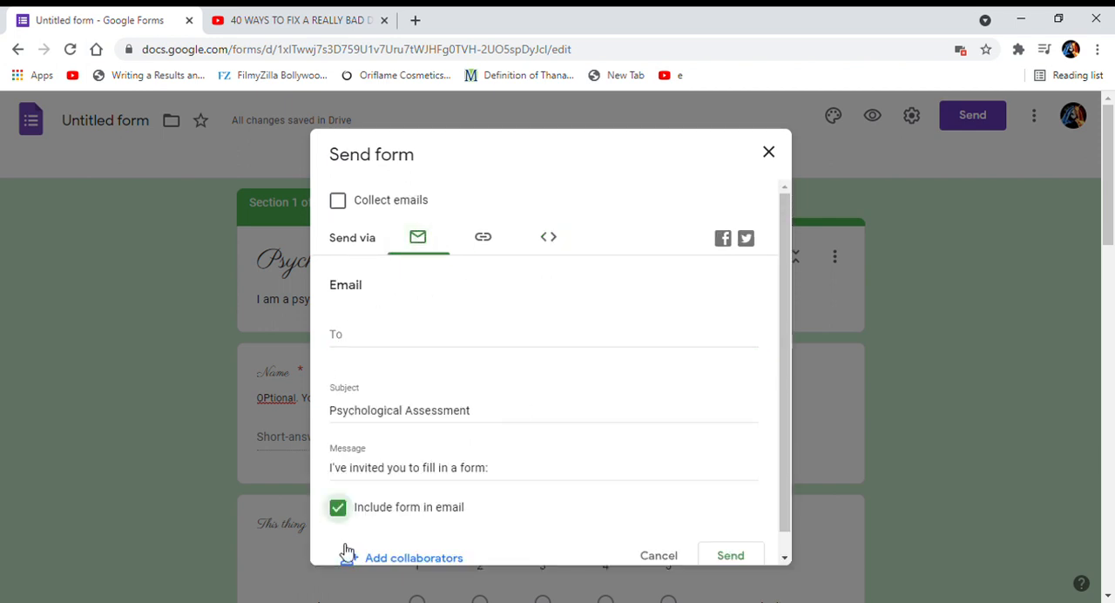
pyautogui.scroll(-1, 558, 423)
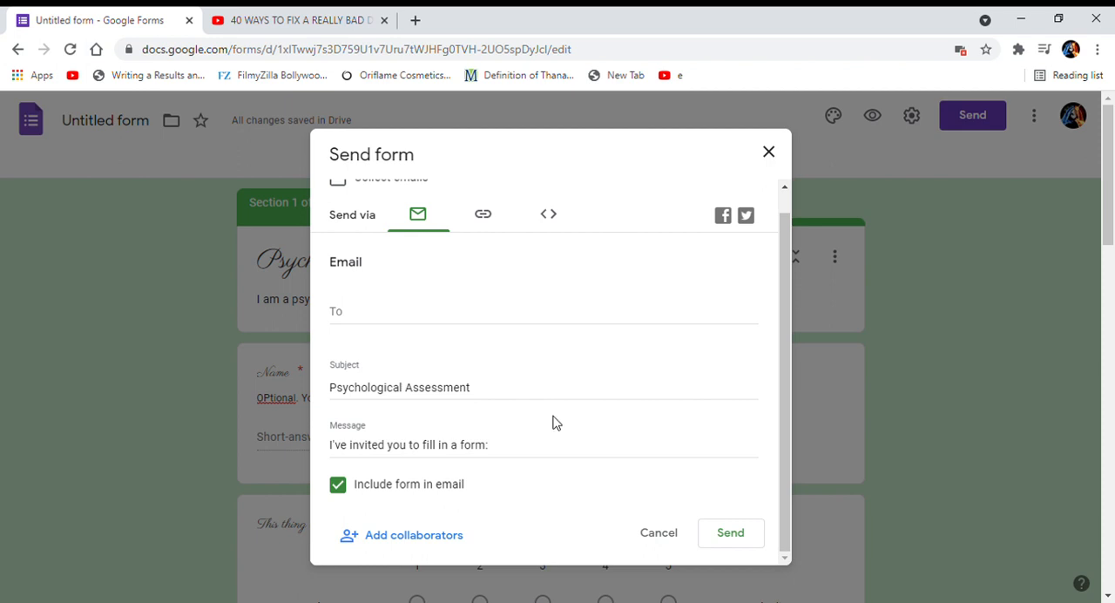
# Copy the form's shortened link and close the sending options.
pyautogui.click(488, 217)
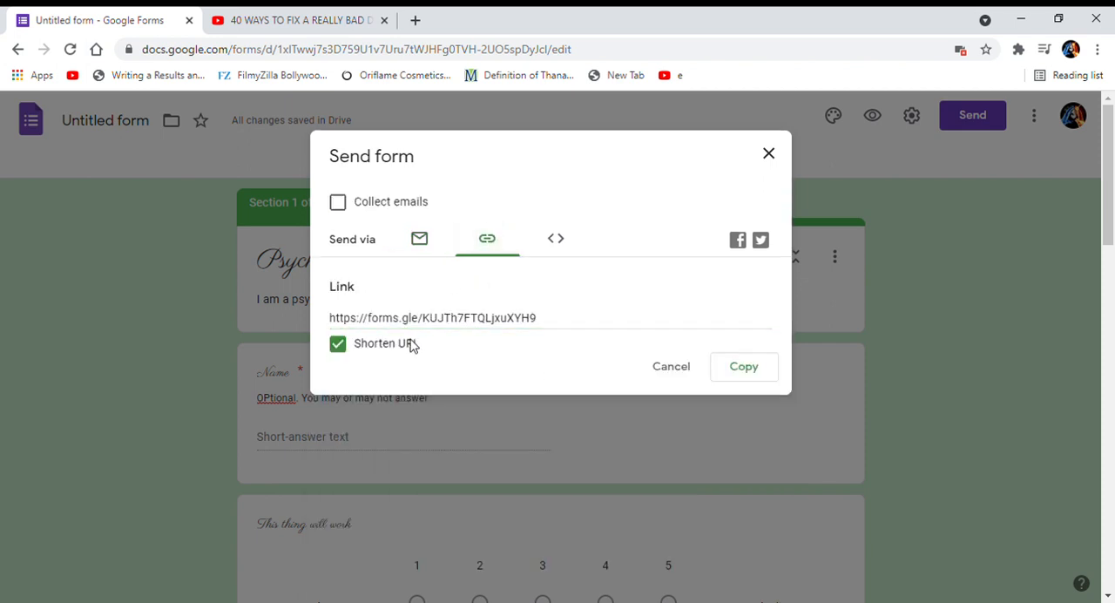
pyautogui.click(737, 366)
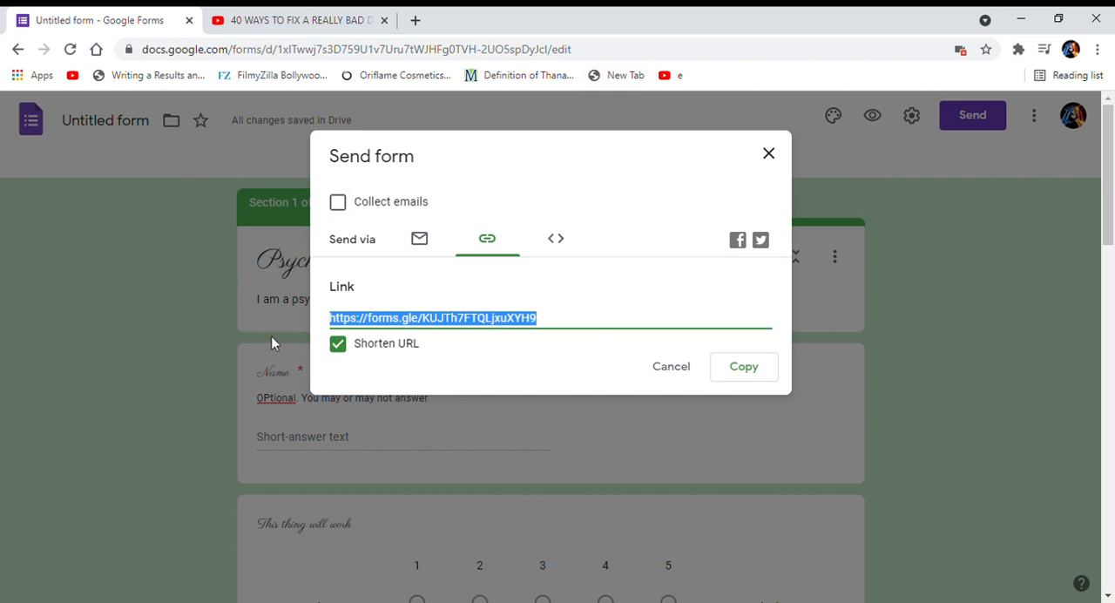
pyautogui.click(678, 373)
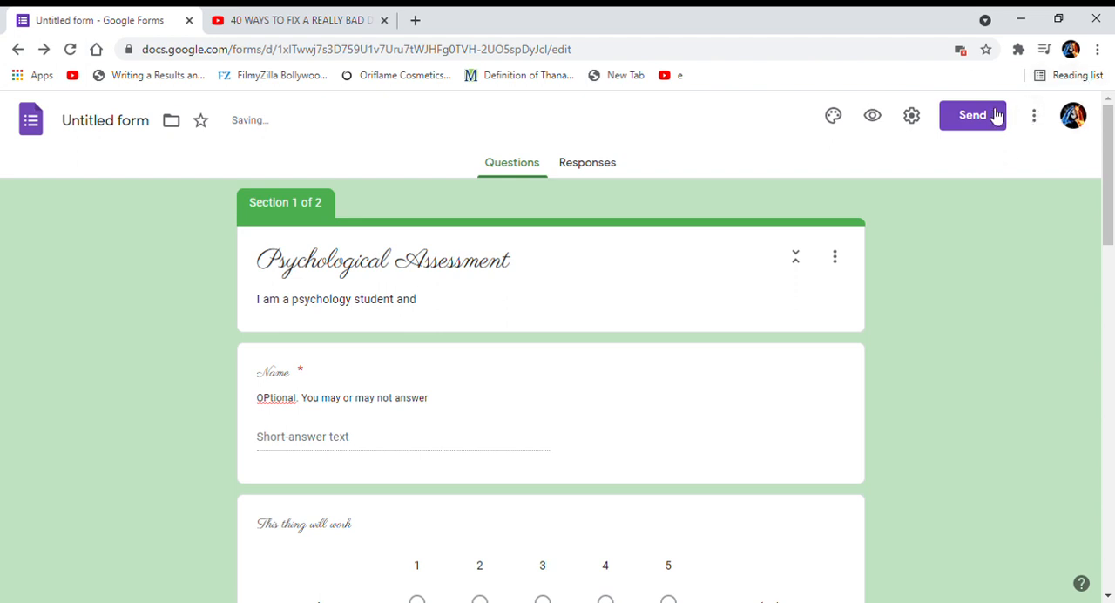
# Examine the options for adding collaborators as editors of the form, and close them without adding anyone.
pyautogui.click(997, 116)
pyautogui.scroll(-1, 375, 477)
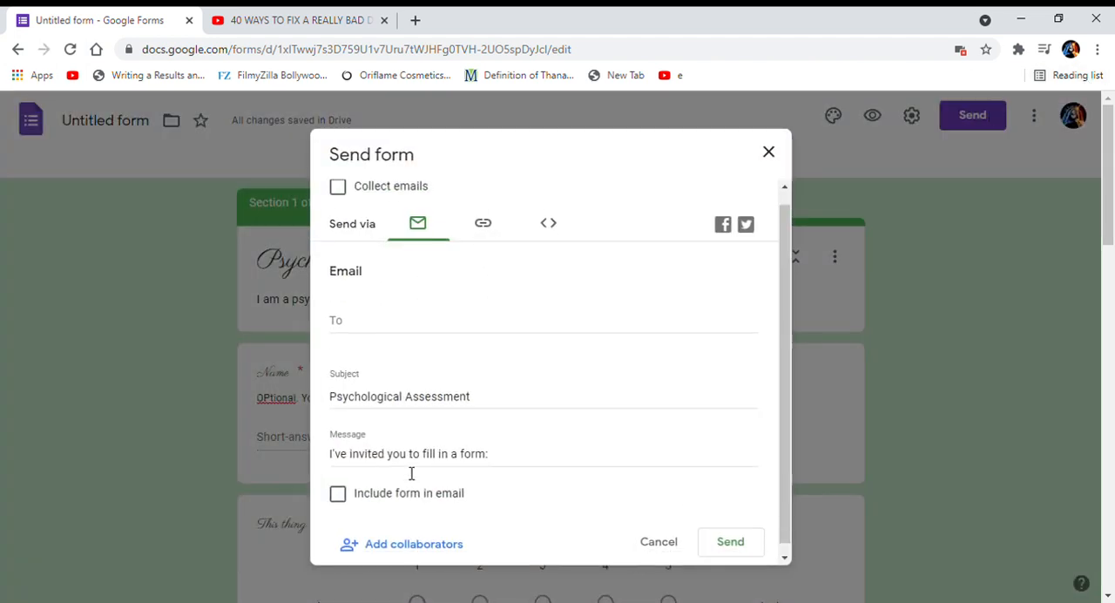
pyautogui.click(395, 539)
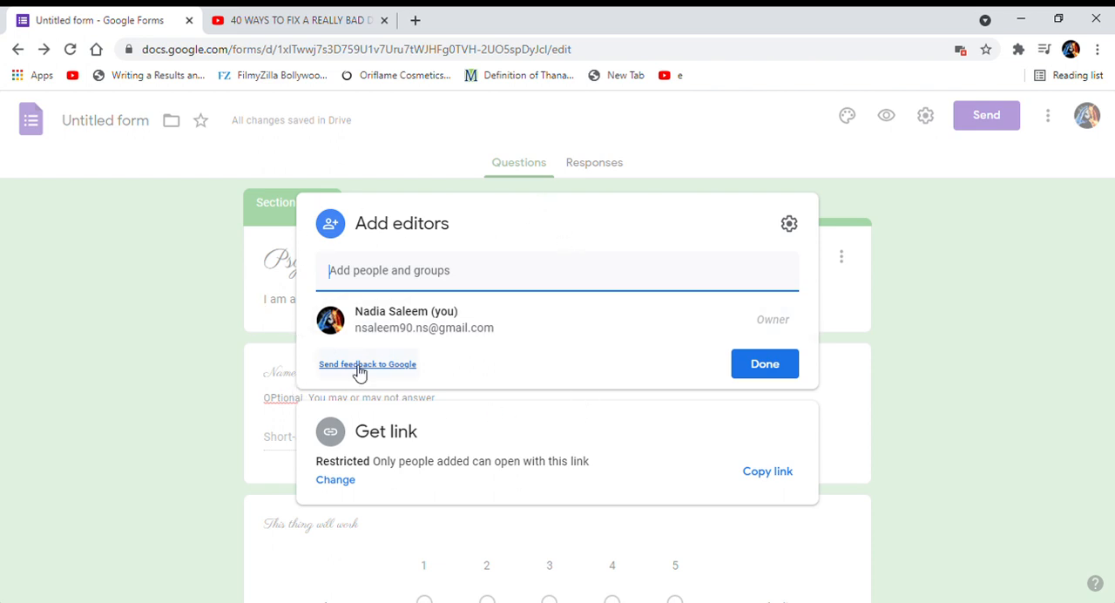
pyautogui.click(399, 279)
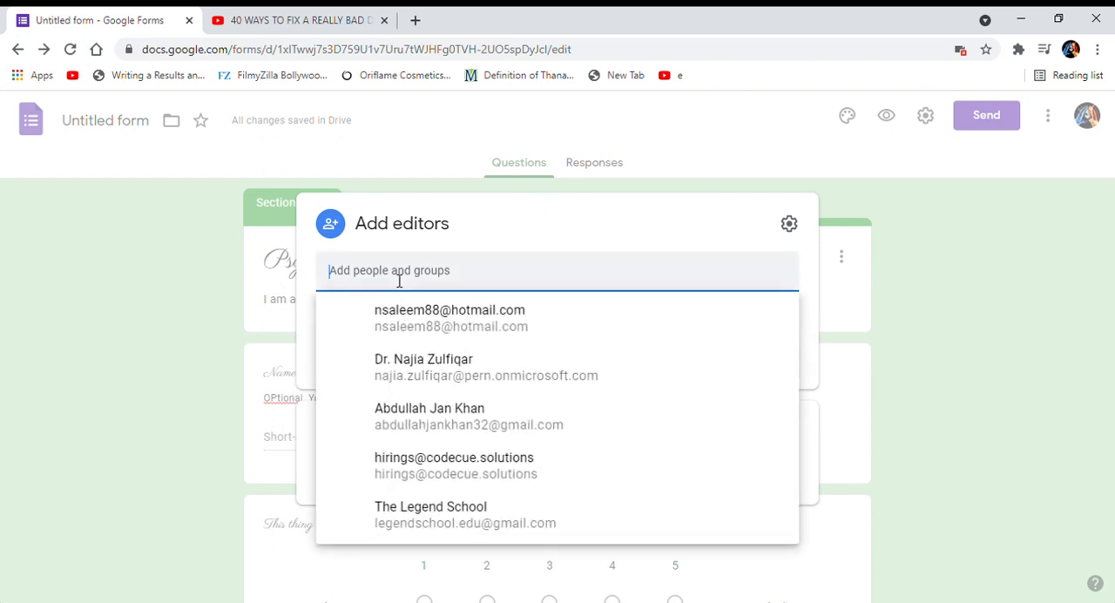
pyautogui.click(399, 280)
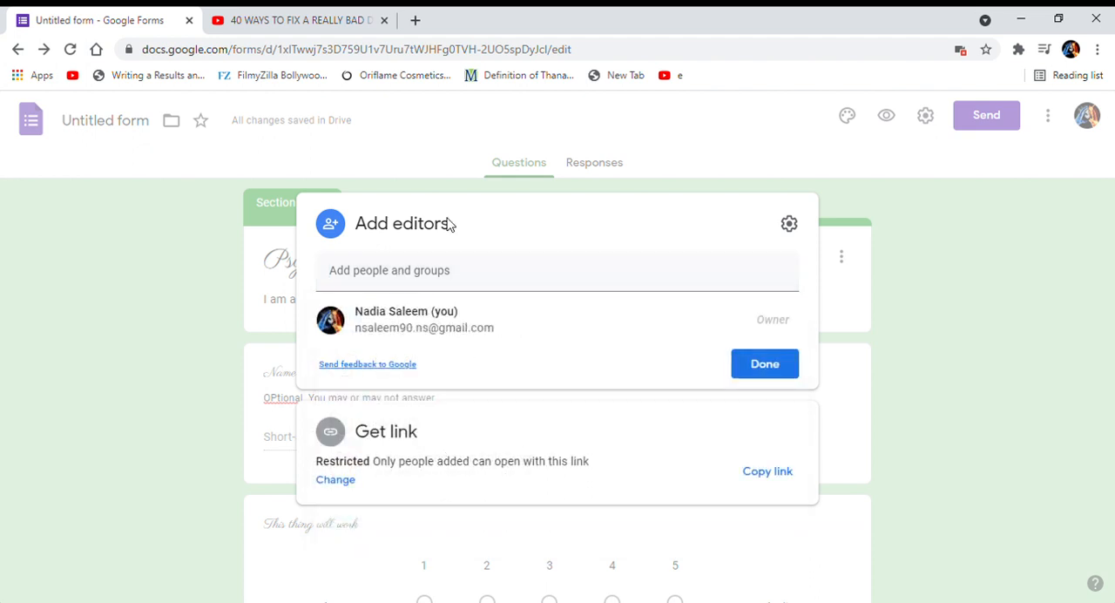
pyautogui.click(765, 365)
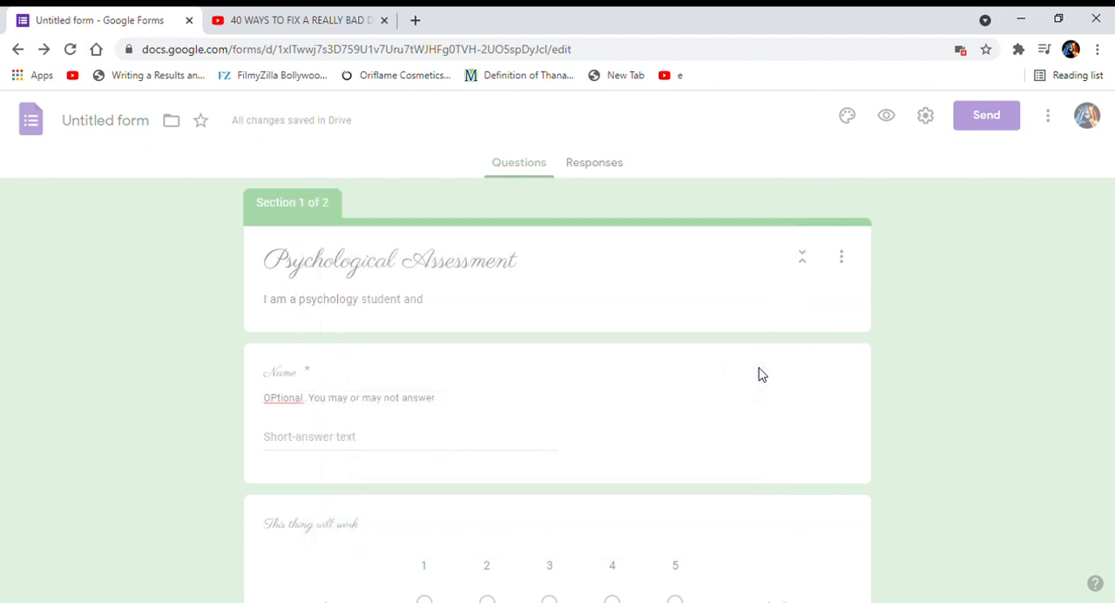
pyautogui.click(1035, 121)
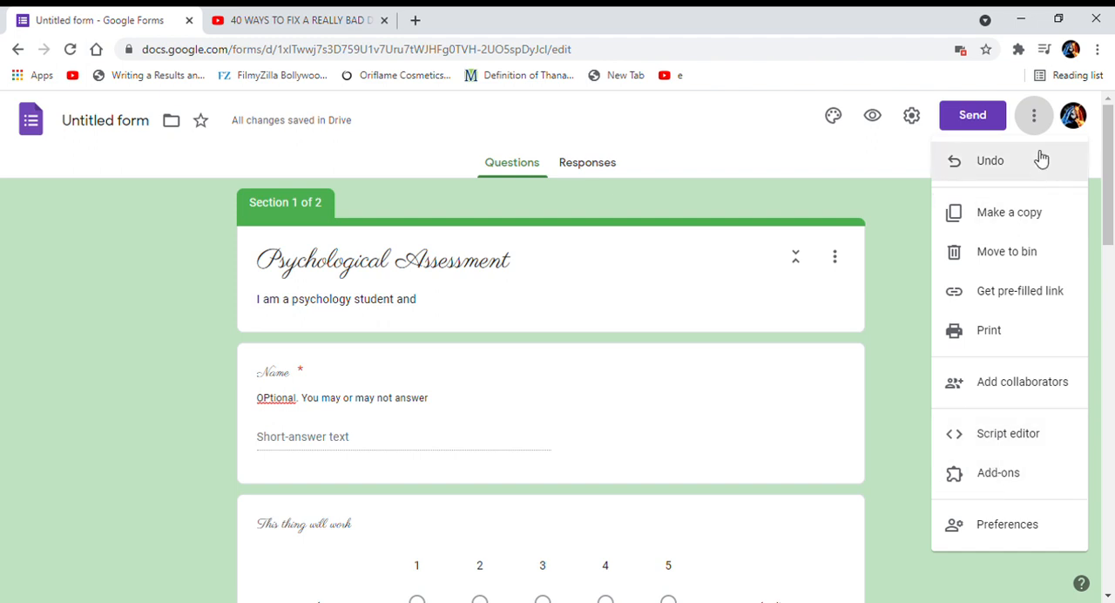
pyautogui.click(891, 162)
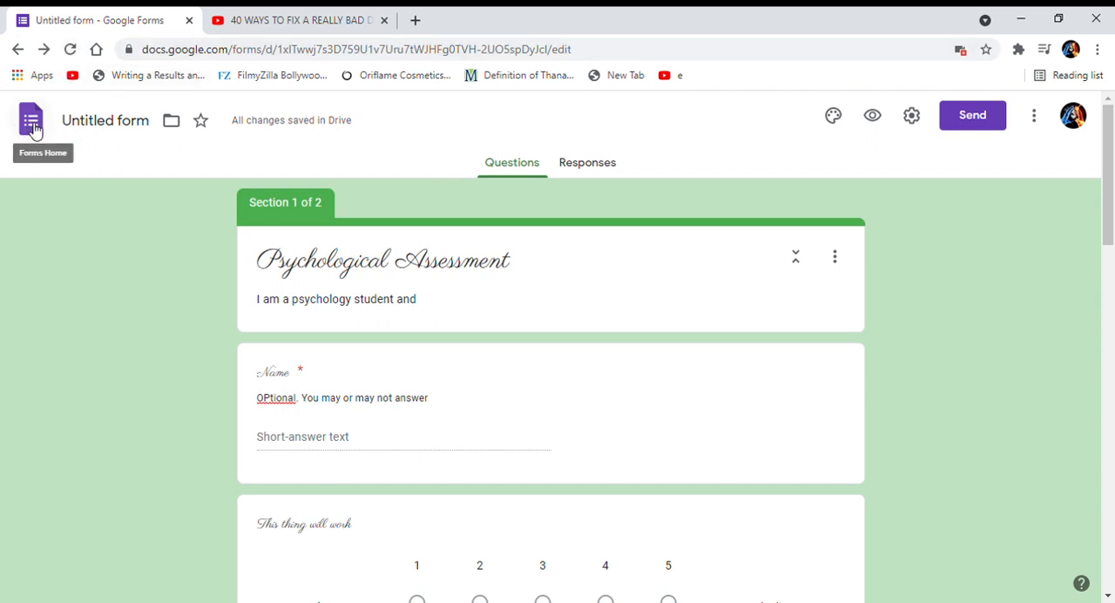
# Rename the untitled form file as "Psychological Assessment".
pyautogui.click(144, 127)
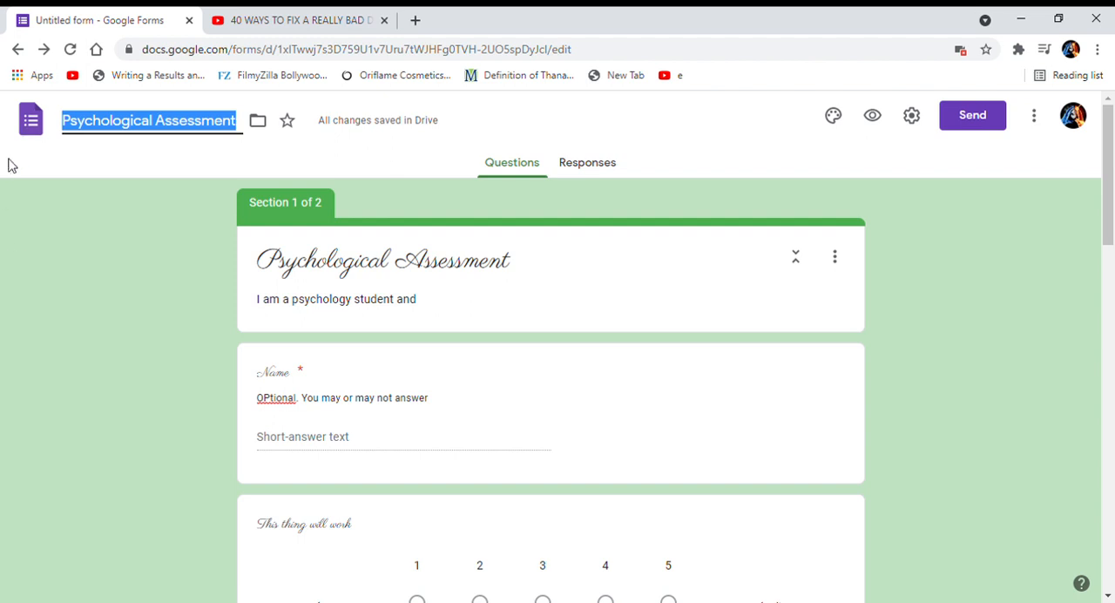
pyautogui.click(171, 244)
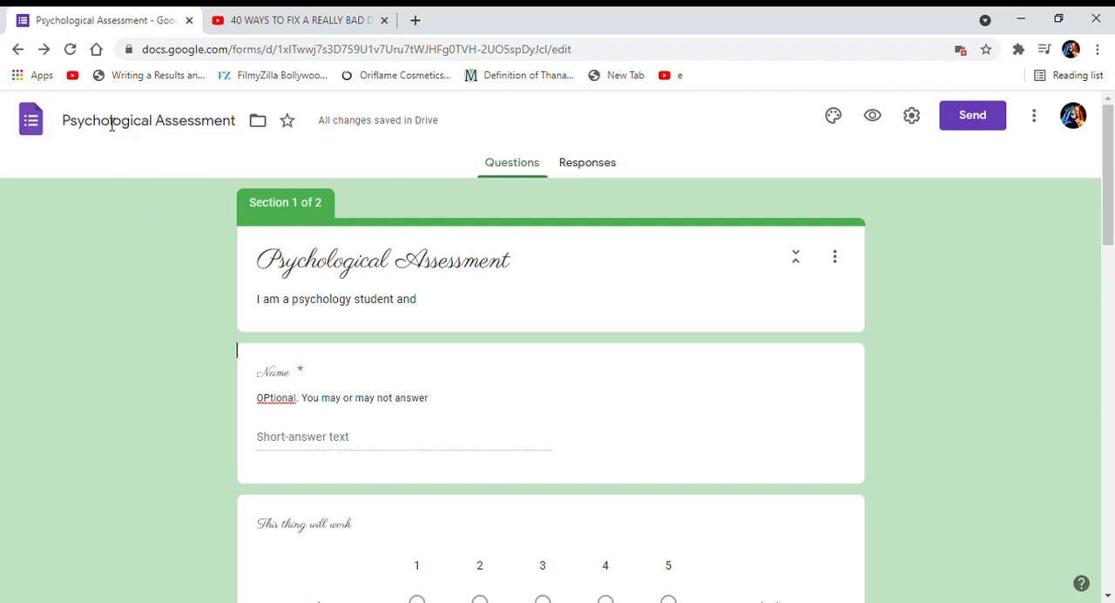
# Return to the Forms home page and open the recent shared "Assessment" form titled "Psychological impact of covid-19".
pyautogui.click(32, 122)
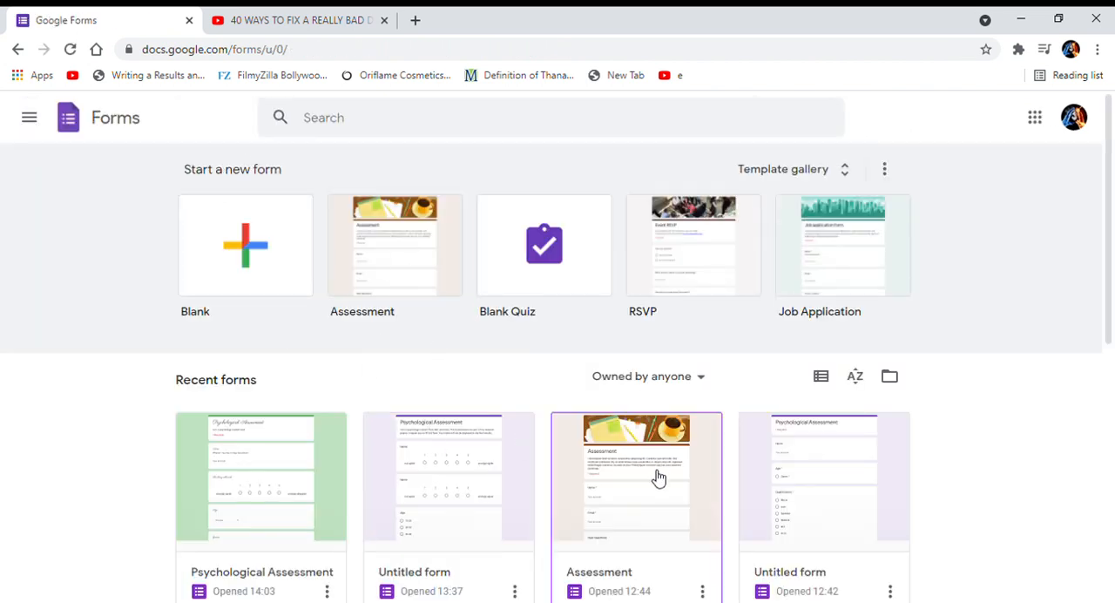
pyautogui.scroll(-5, 721, 409)
pyautogui.scroll(2, 722, 410)
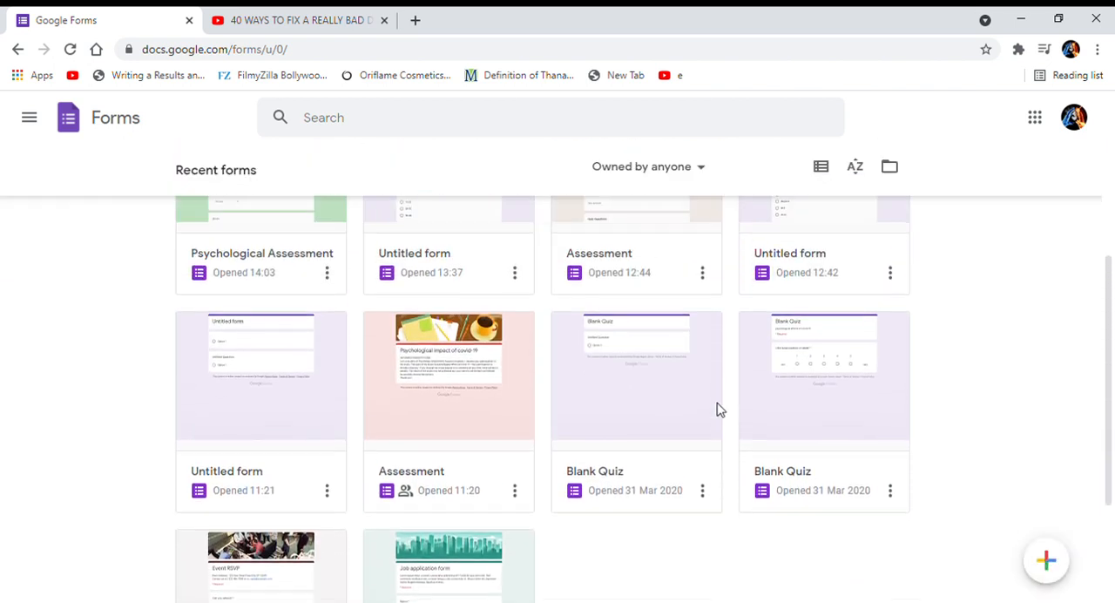
pyautogui.click(392, 468)
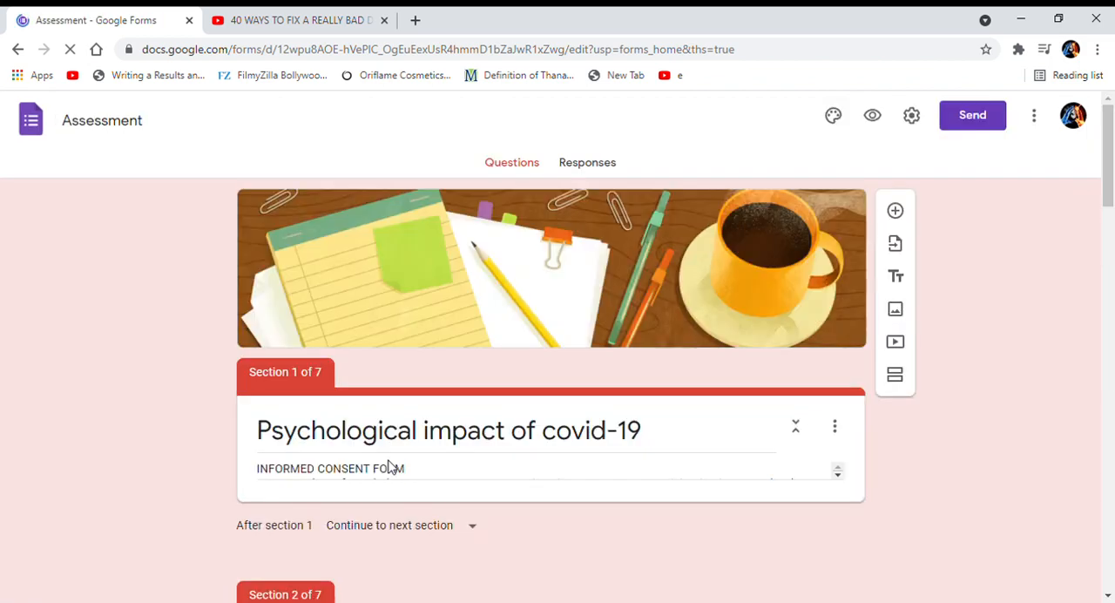
# Examine the covid-19 form's informed consent text, personal information questions, questionnaire instructions and rating-scale items.
pyautogui.scroll(-3, 575, 326)
pyautogui.scroll(-1, 575, 326)
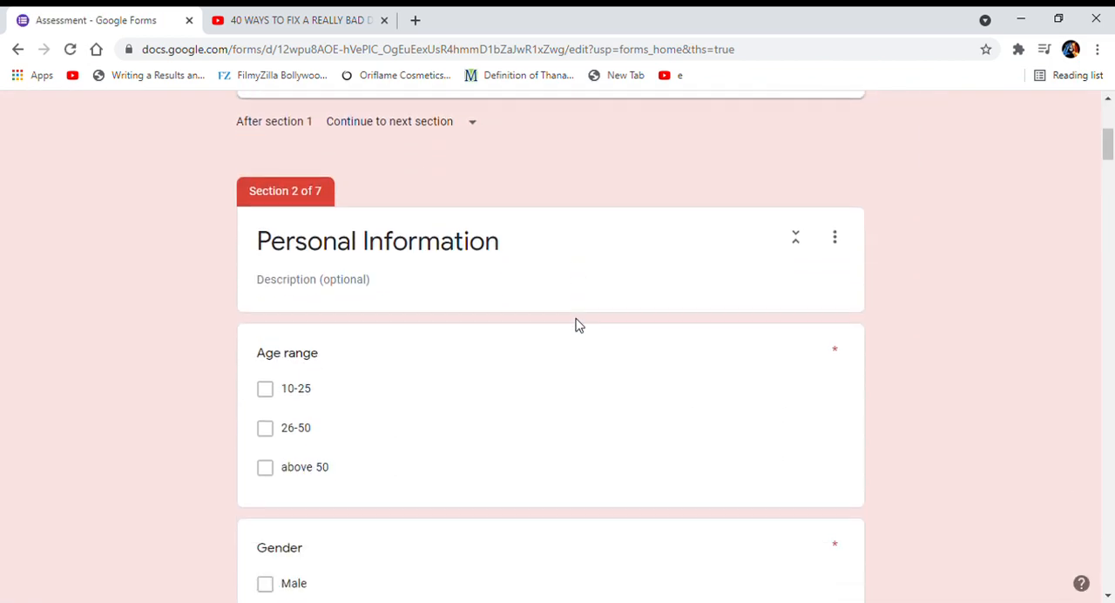
pyautogui.scroll(3, 575, 324)
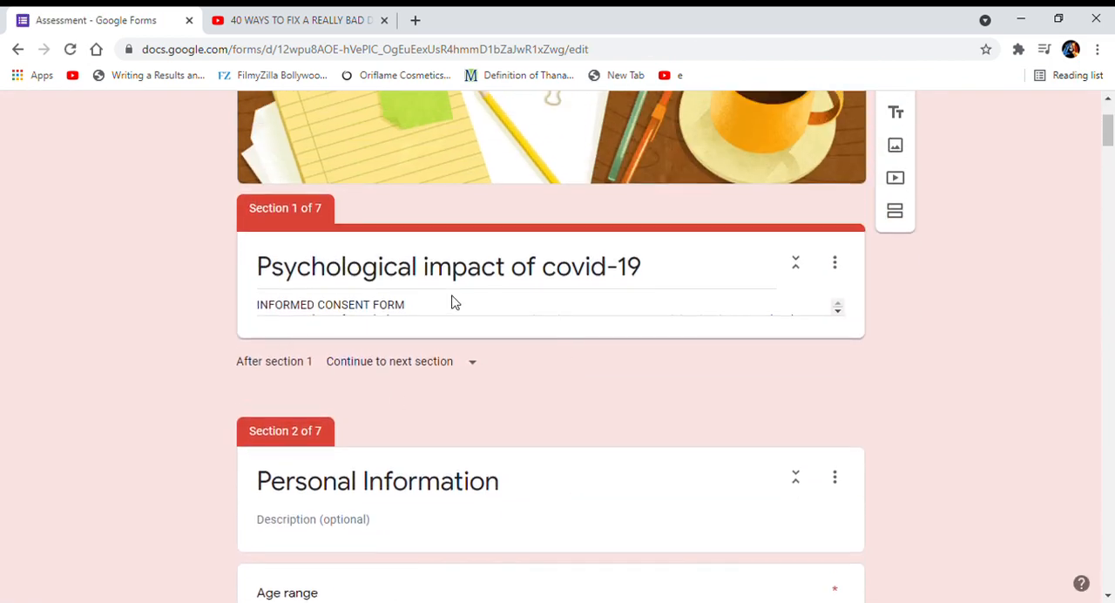
pyautogui.click(451, 302)
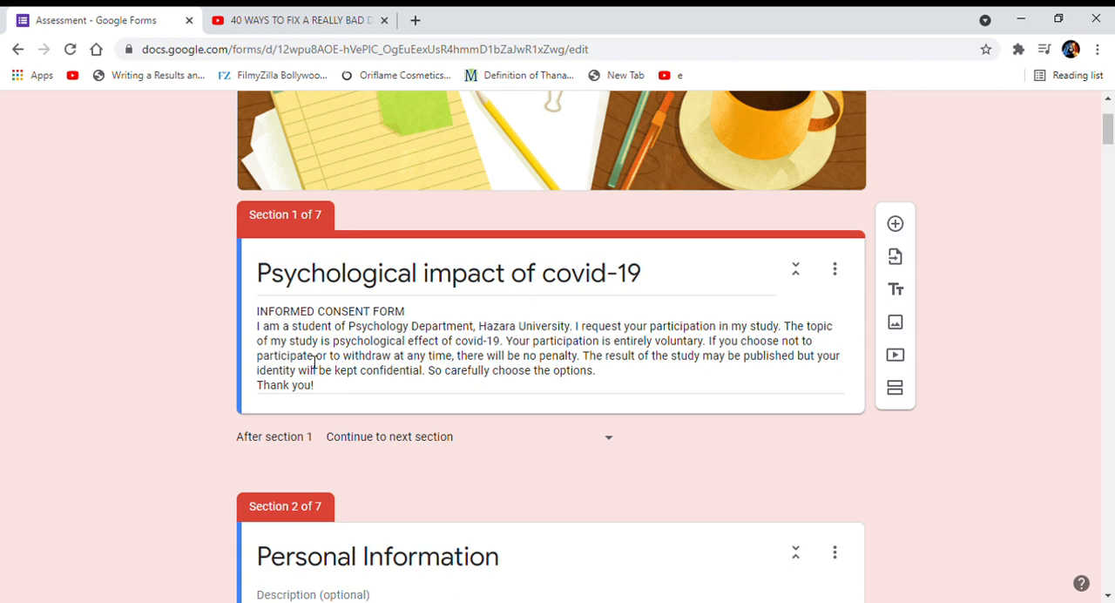
pyautogui.scroll(-3, 315, 363)
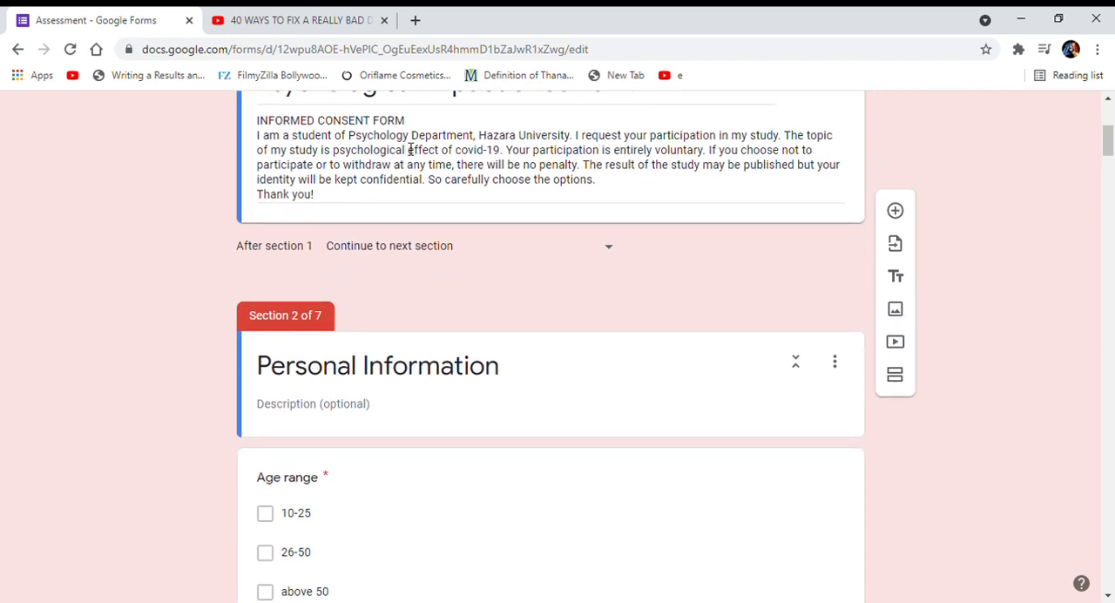
pyautogui.scroll(-3, 384, 376)
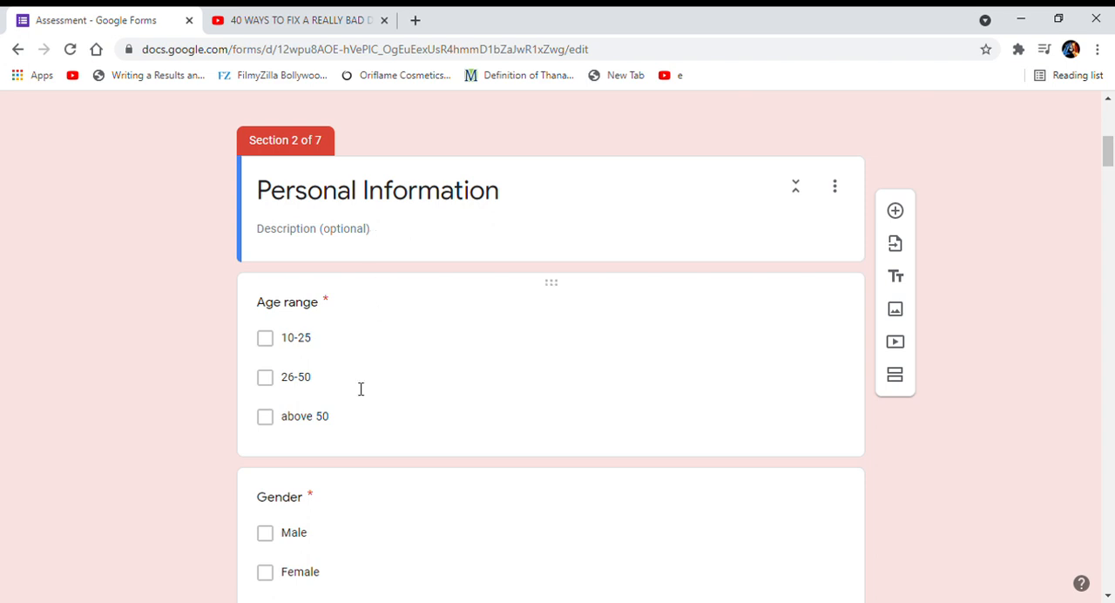
pyautogui.scroll(-3, 360, 389)
pyautogui.scroll(-1, 361, 389)
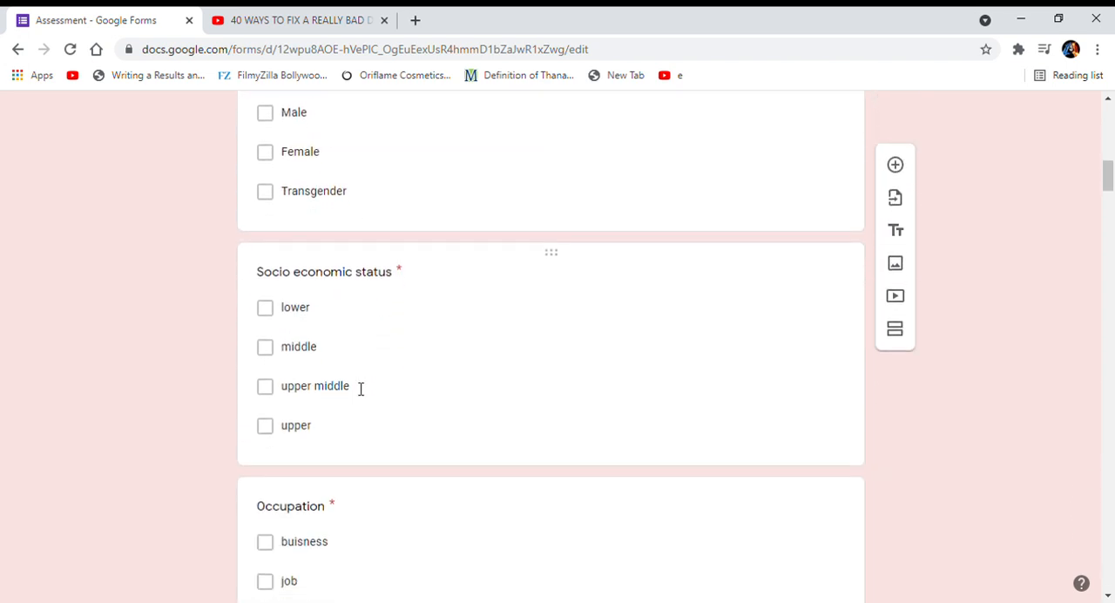
pyautogui.scroll(-3, 353, 388)
pyautogui.scroll(-4, 354, 389)
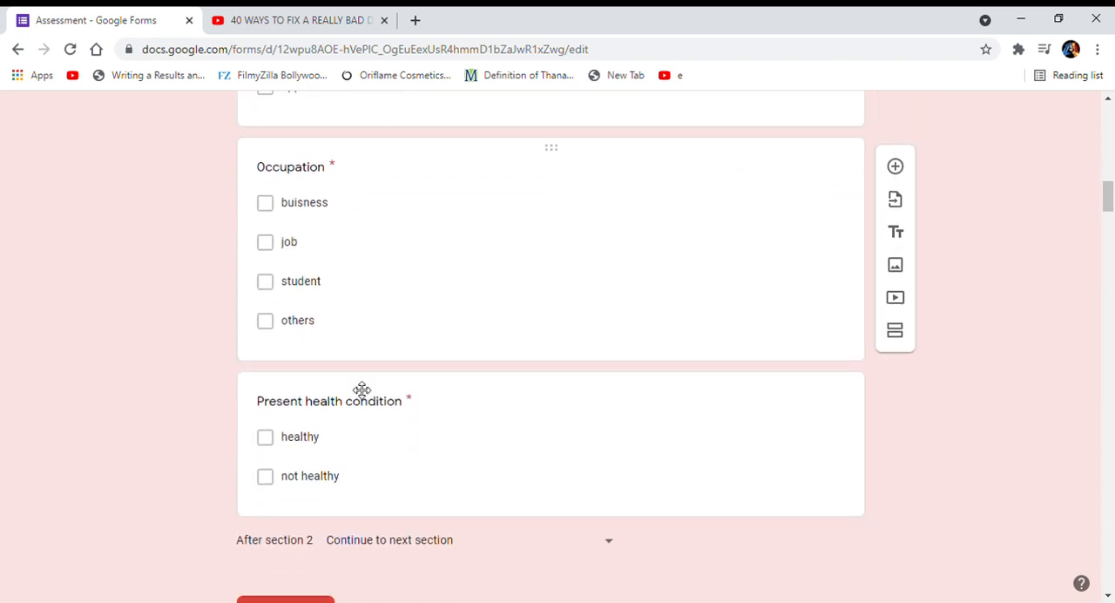
pyautogui.scroll(-6, 361, 388)
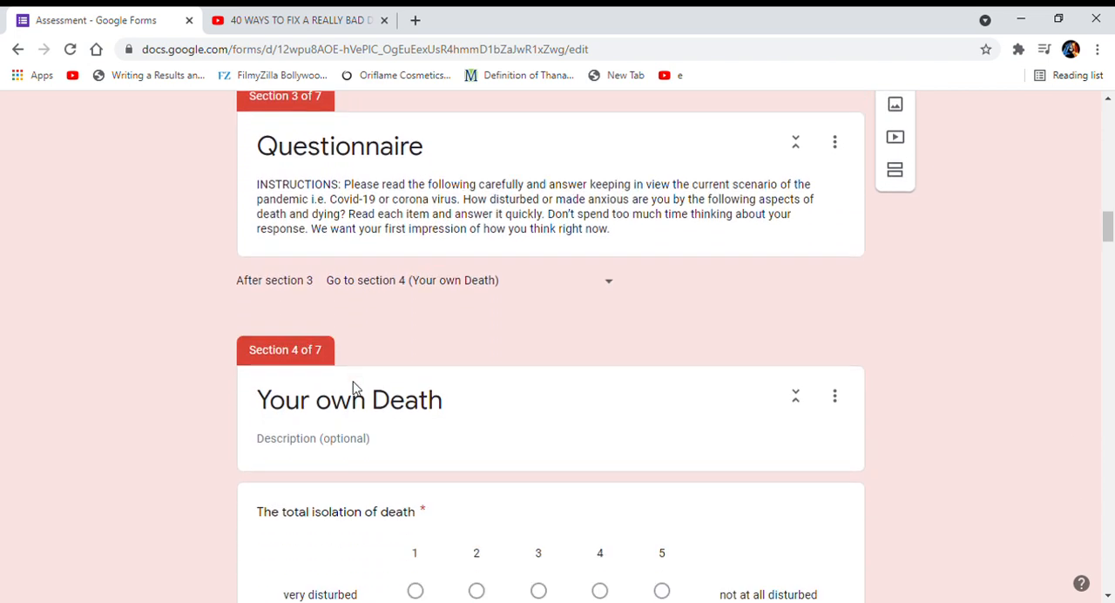
pyautogui.scroll(-3, 362, 389)
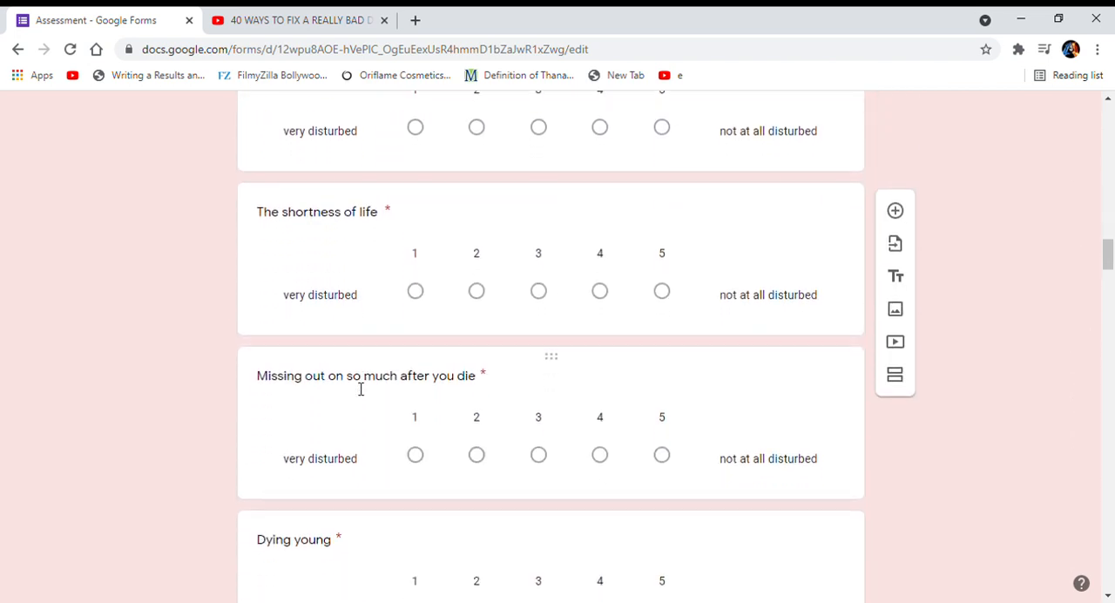
pyautogui.scroll(-5, 357, 388)
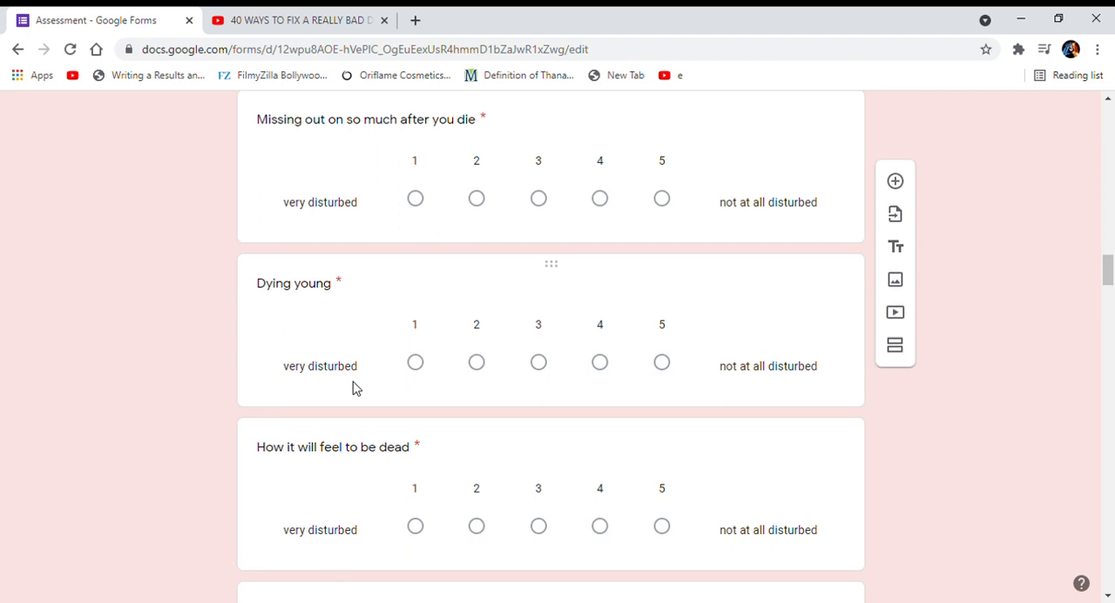
pyautogui.scroll(-8, 361, 389)
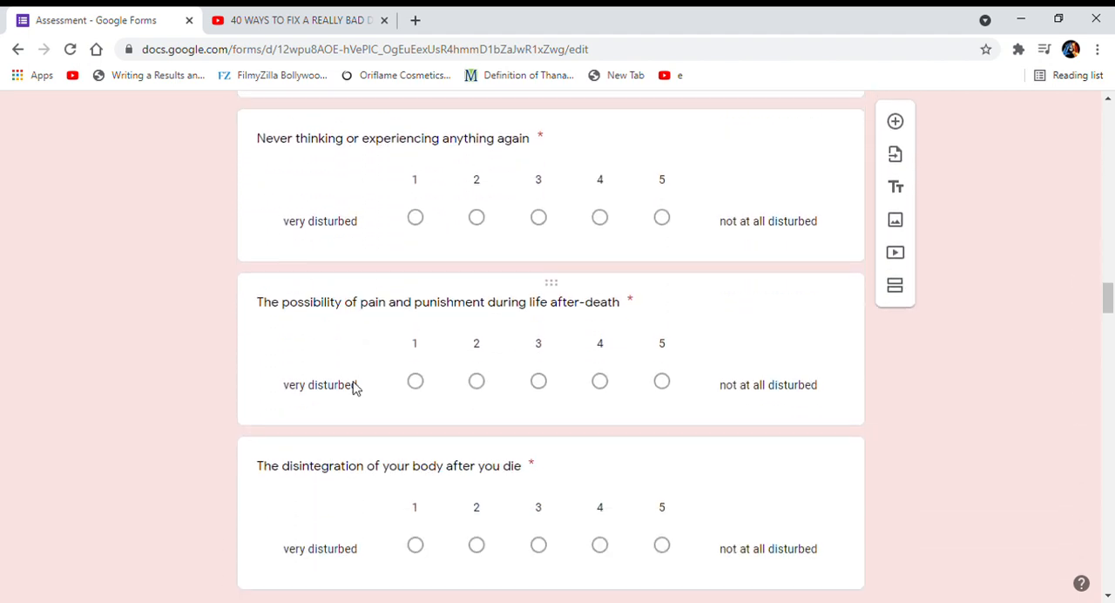
pyautogui.scroll(-7, 355, 388)
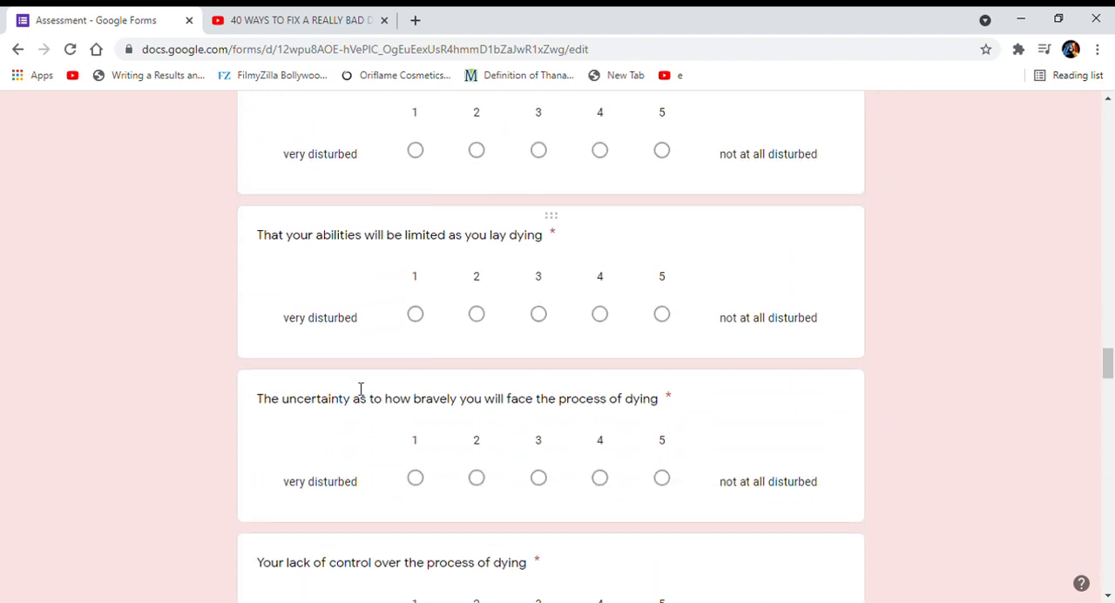
# Open the summary of the responses collected by the covid-19 form.
pyautogui.press('Home')
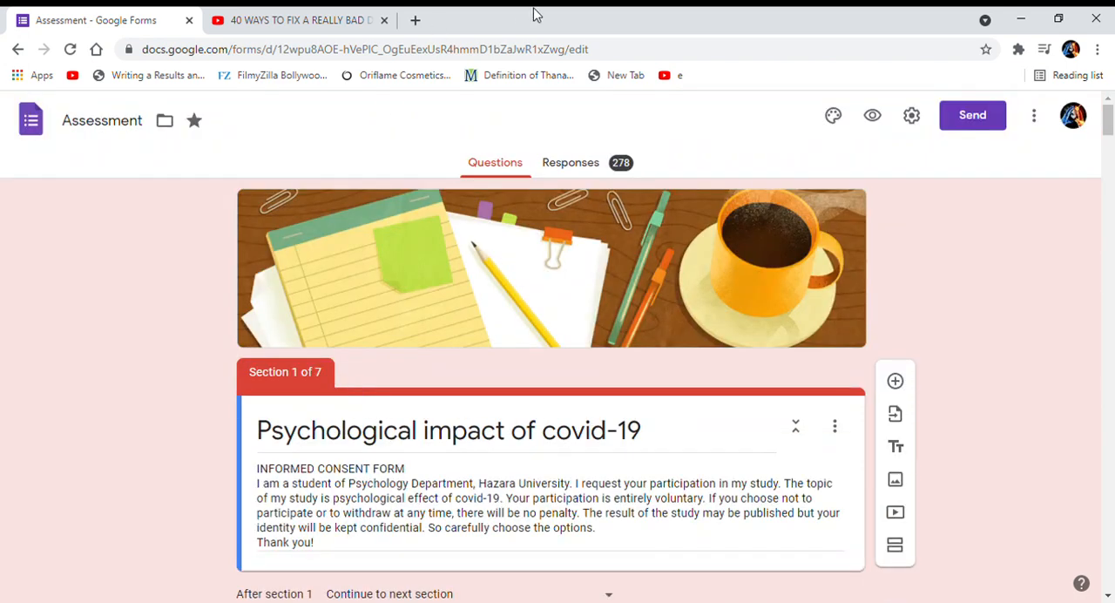
pyautogui.click(583, 174)
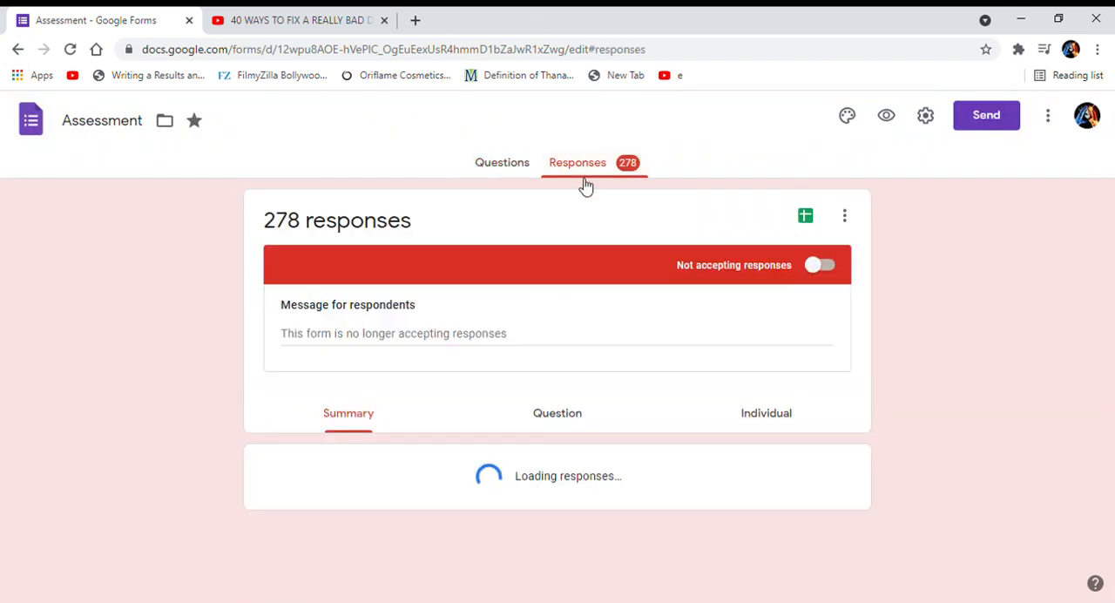